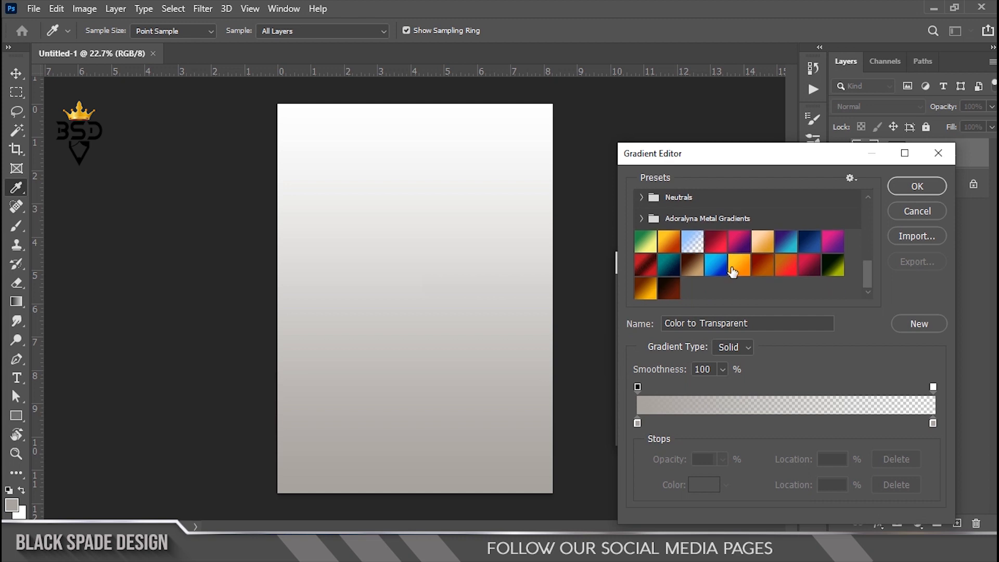
# Step: Apply a dark red gradient fill, radial and reversed, at 133% scale
pyautogui.click(671, 290)
pyautogui.click(916, 186)
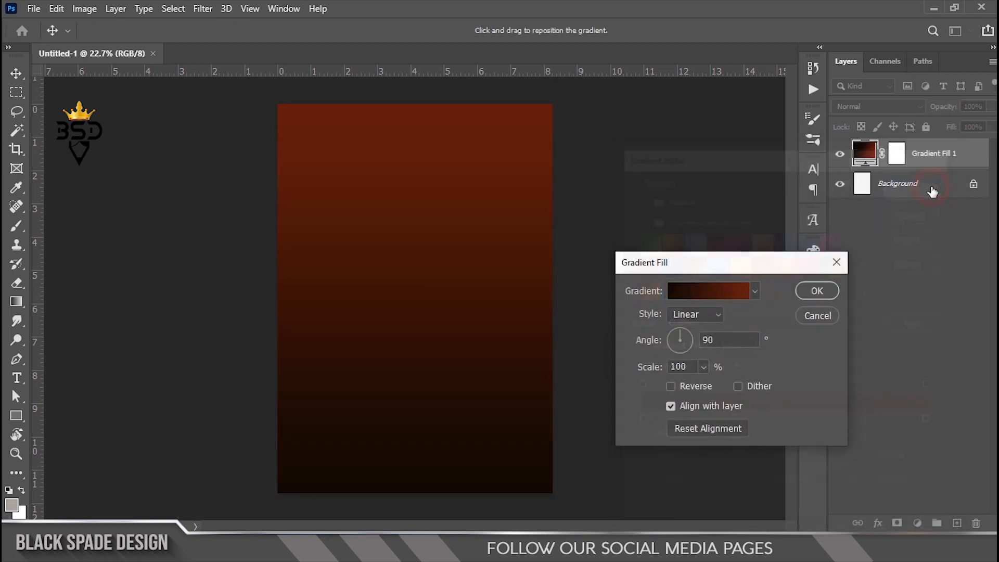
pyautogui.click(709, 314)
pyautogui.click(686, 342)
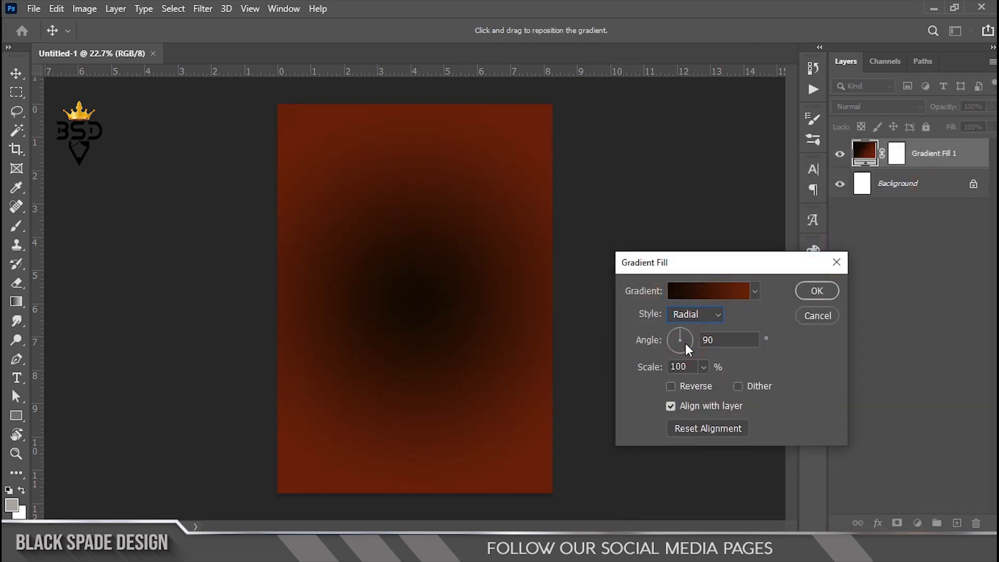
pyautogui.click(671, 388)
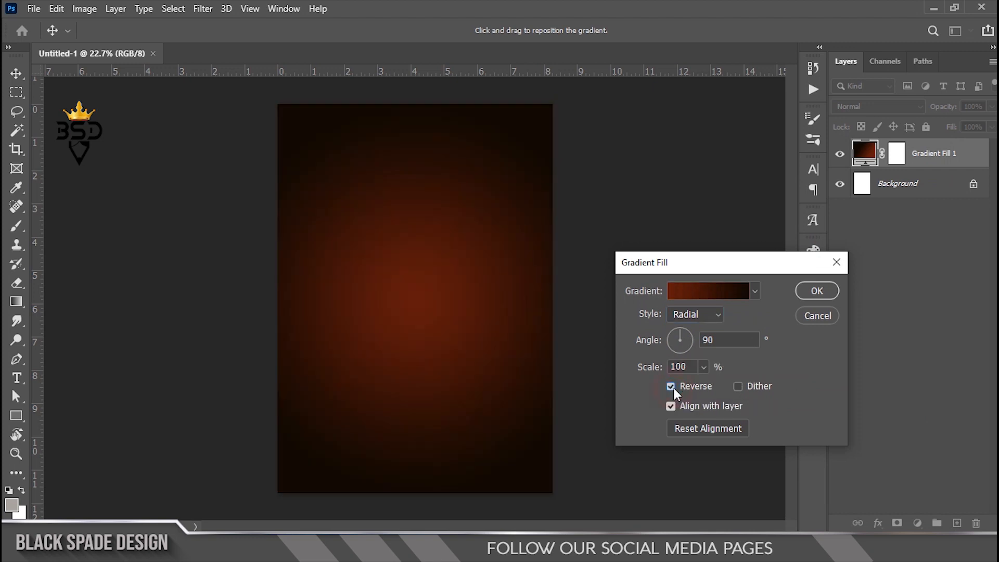
pyautogui.hotkey('shift', 'Tab')
pyautogui.write('133')
pyautogui.press('Return')
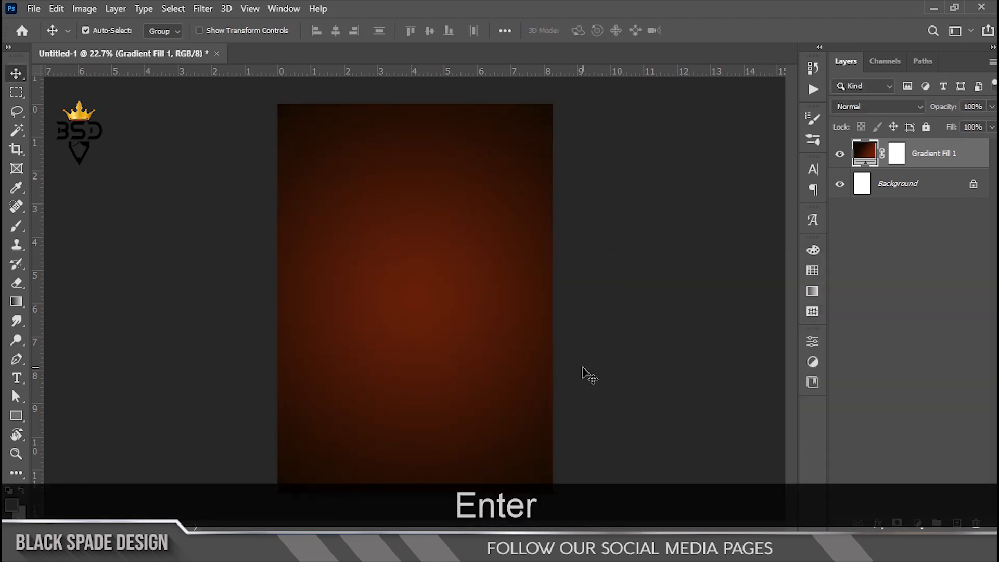
pyautogui.scroll(-1, 376, 301)
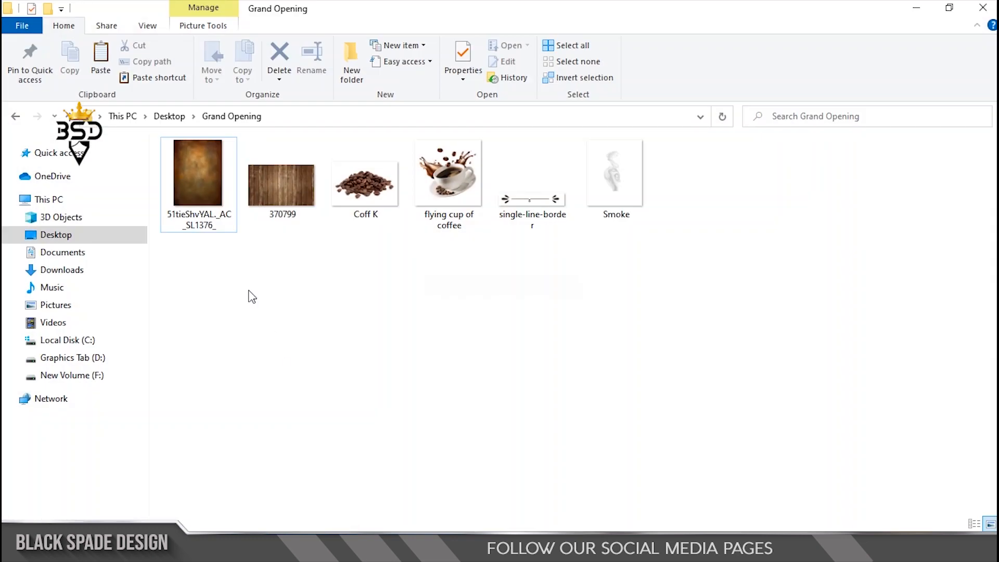
# Step: Drag the brown texture image onto the poster and enlarge it to cover the canvas
pyautogui.click(213, 190)
pyautogui.moveTo(198, 156); pyautogui.dragTo(439, 398)
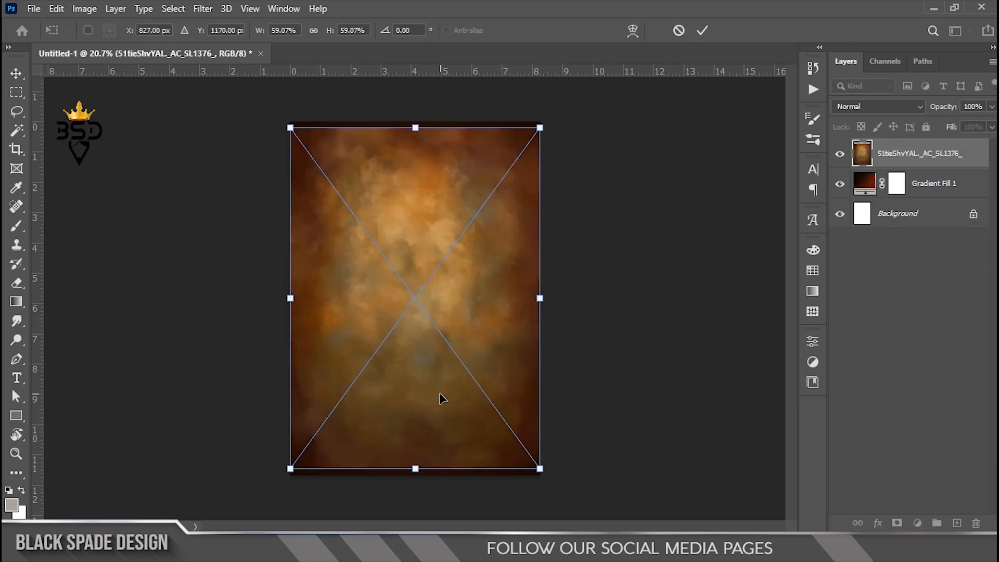
pyautogui.moveTo(518, 157); pyautogui.dragTo(534, 146)
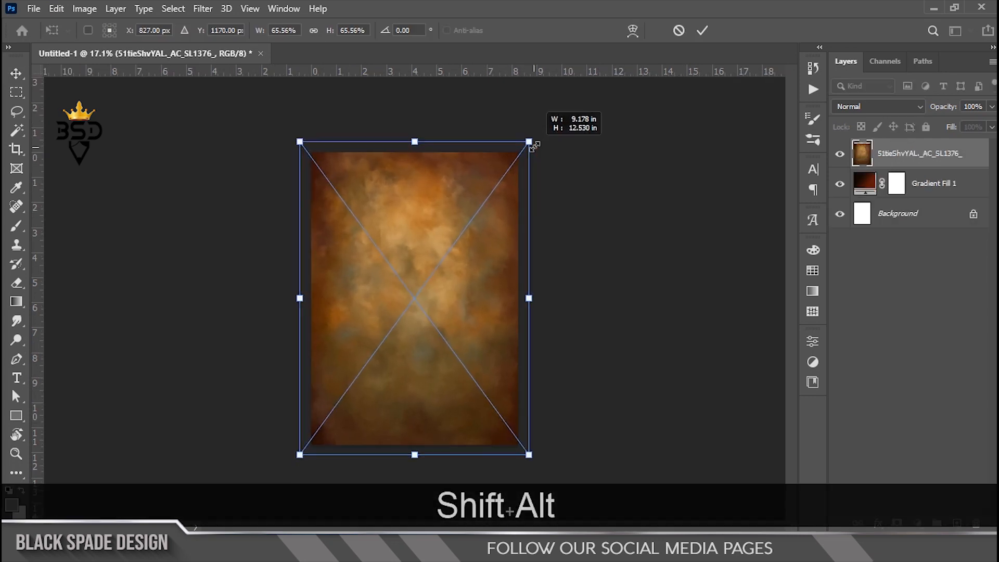
pyautogui.press('Return')
pyautogui.scroll(1, 557, 183)
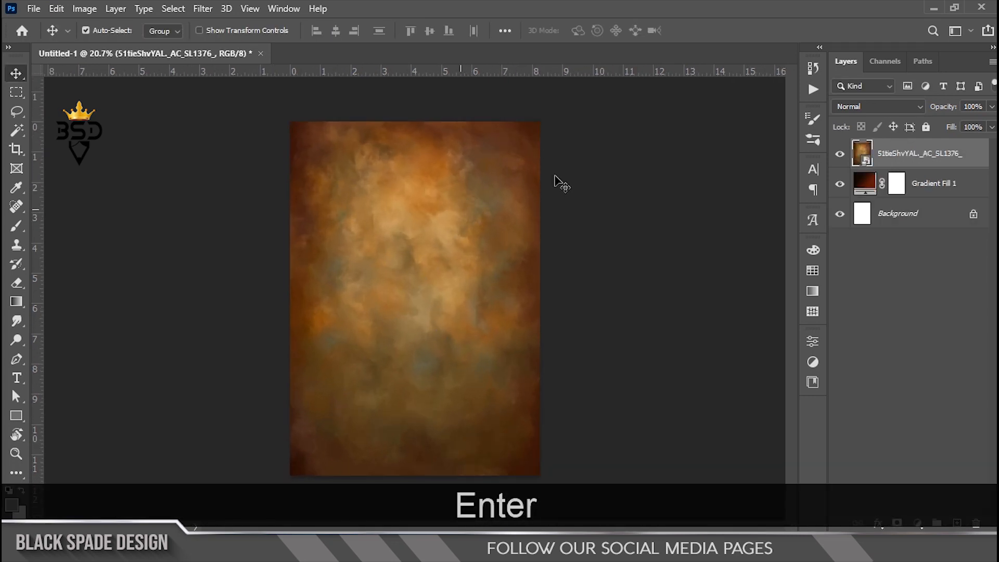
# Step: Set the texture layer's blend mode to Soft Light
pyautogui.click(876, 107)
pyautogui.click(849, 294)
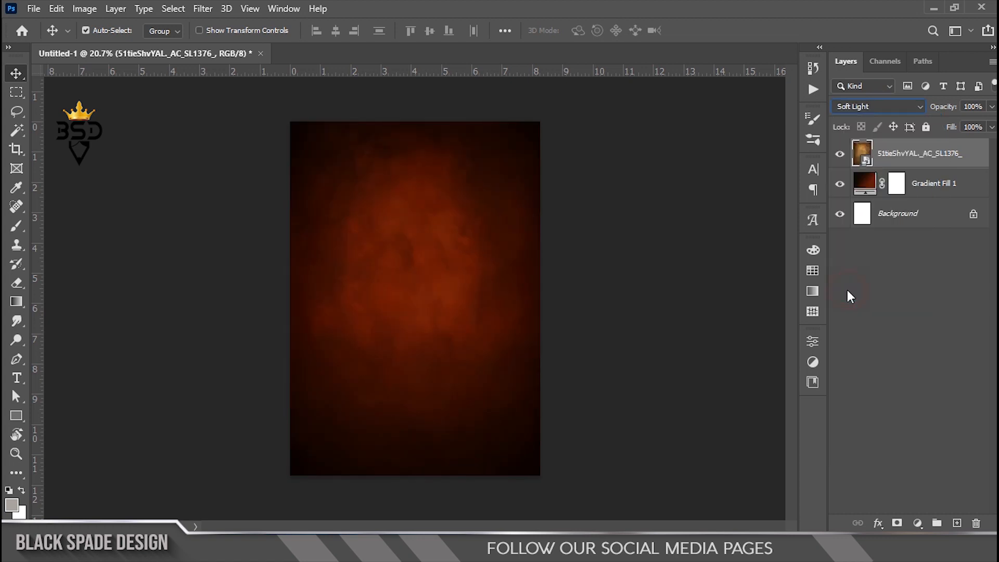
pyautogui.scroll(-1, 446, 307)
pyautogui.scroll(2, 417, 302)
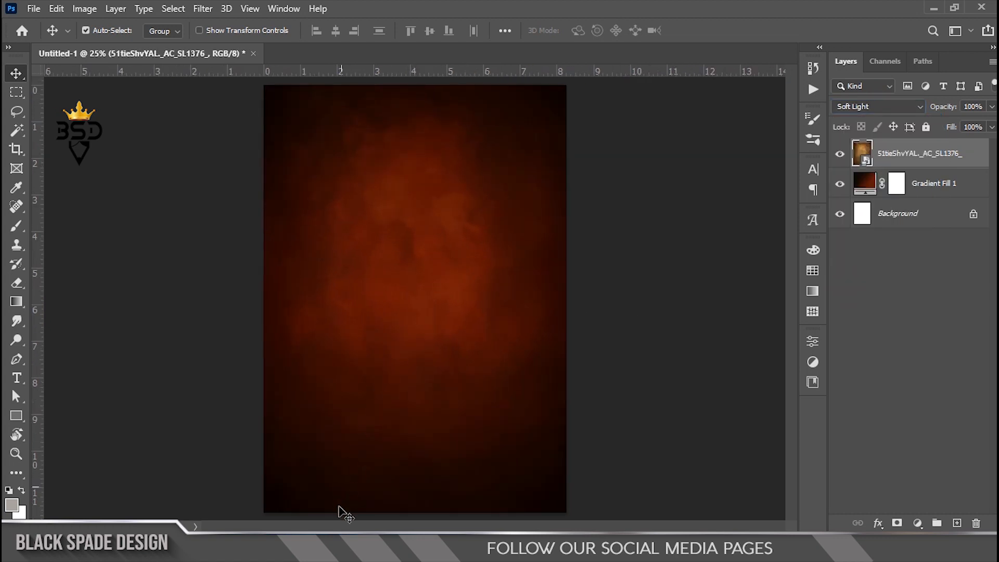
pyautogui.hotkey('alt', 'Tab')
# Step: Place the 370799 wood image, enlarge it, and move it to the canvas bottom
pyautogui.moveTo(279, 193); pyautogui.dragTo(458, 486)
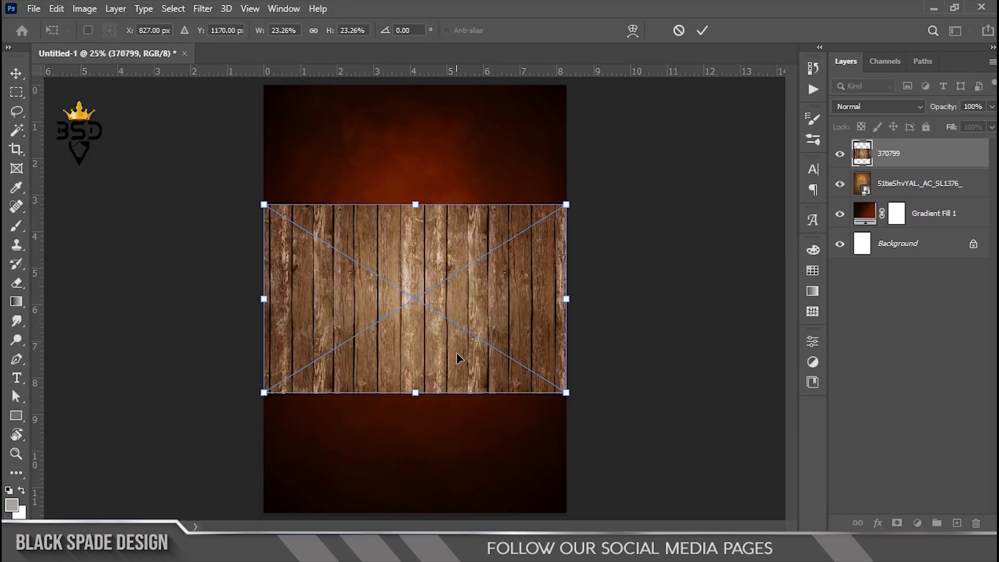
pyautogui.scroll(-3, 457, 348)
pyautogui.moveTo(528, 371); pyautogui.dragTo(540, 376)
pyautogui.moveTo(505, 341); pyautogui.dragTo(492, 405)
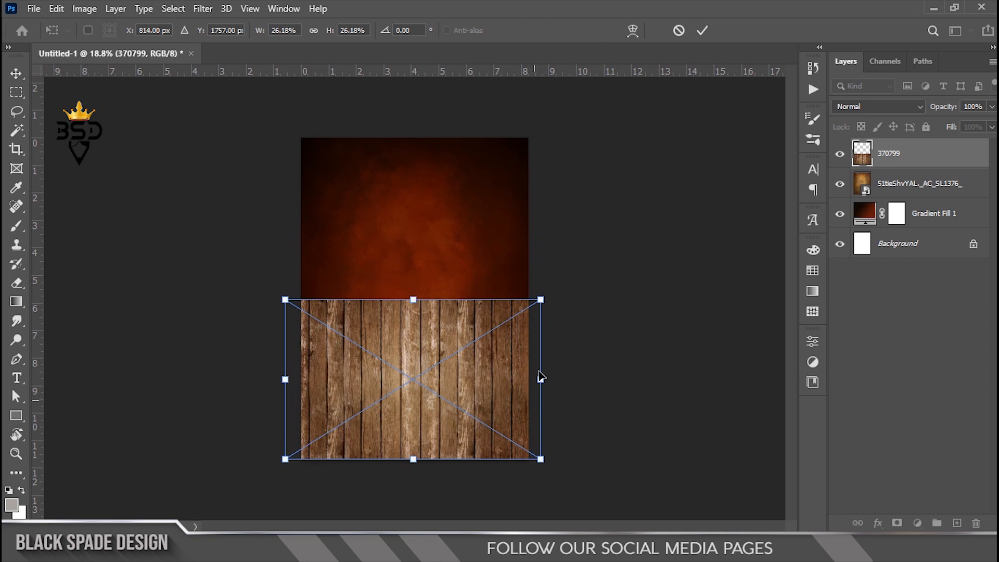
# Step: Pull the wood's top corners inward and bottom corners outward into floor perspective
pyautogui.moveTo(541, 299); pyautogui.dragTo(529, 363)
pyautogui.moveTo(286, 301); pyautogui.dragTo(296, 368)
pyautogui.moveTo(540, 460); pyautogui.dragTo(591, 479)
pyautogui.moveTo(285, 459); pyautogui.dragTo(218, 477)
pyautogui.keyDown('ctrl'); pyautogui.click(468, 281); pyautogui.keyUp('ctrl')
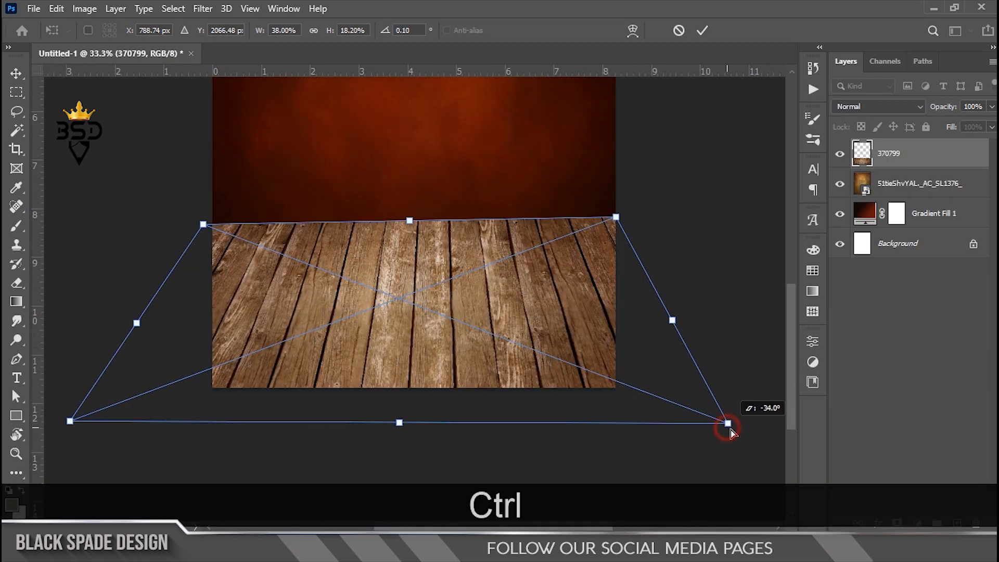
pyautogui.moveTo(727, 424); pyautogui.dragTo(754, 434)
pyautogui.moveTo(355, 385); pyautogui.dragTo(328, 385)
pyautogui.moveTo(165, 415); pyautogui.dragTo(159, 415)
# Step: Lower and level the floor's top corners, stretch and widen it, then commit the perspective
pyautogui.moveTo(600, 284); pyautogui.dragTo(619, 285)
pyautogui.moveTo(620, 233); pyautogui.dragTo(630, 274)
pyautogui.moveTo(170, 247); pyautogui.dragTo(169, 267)
pyautogui.moveTo(390, 266)
pyautogui.mouseDown()
pyautogui.moveTo(375, 267)
pyautogui.moveTo(391, 255)
pyautogui.mouseUp()
pyautogui.moveTo(553, 258); pyautogui.dragTo(560, 252)
pyautogui.moveTo(424, 317); pyautogui.dragTo(427, 291)
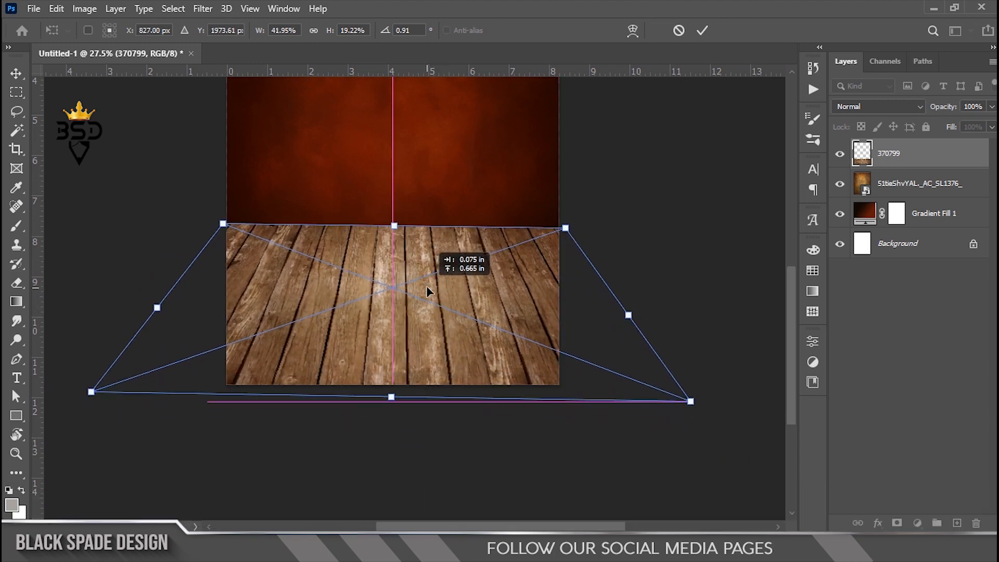
pyautogui.scroll(1, 378, 266)
pyautogui.moveTo(222, 224); pyautogui.dragTo(222, 227)
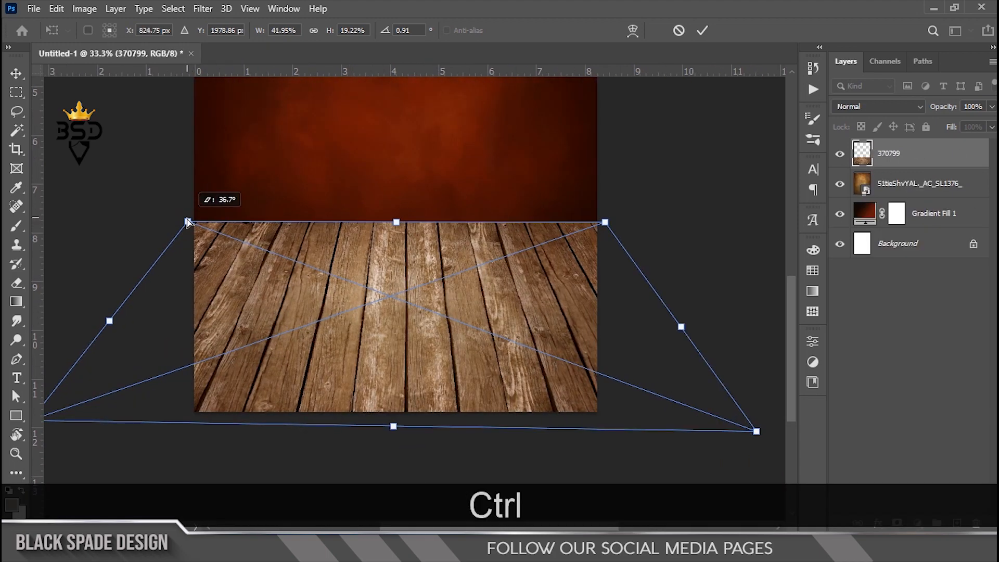
pyautogui.press('Return')
# Step: Re-transform the floor to stretch its bottom edge down and nudge it up slightly
pyautogui.scroll(5, 406, 408)
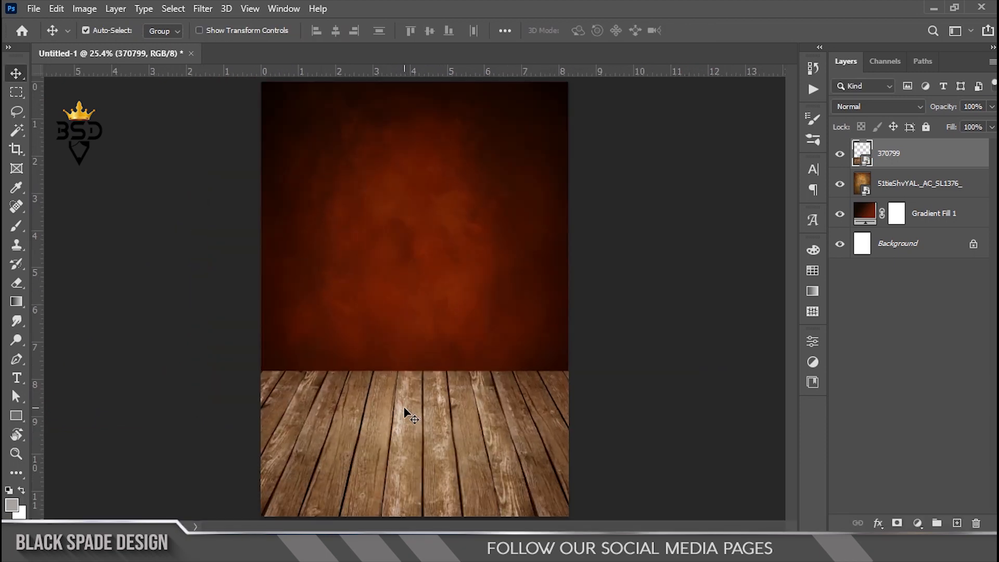
pyautogui.moveTo(404, 408); pyautogui.dragTo(447, 325)
pyautogui.scroll(-2, 453, 319)
pyautogui.scroll(2, 440, 403)
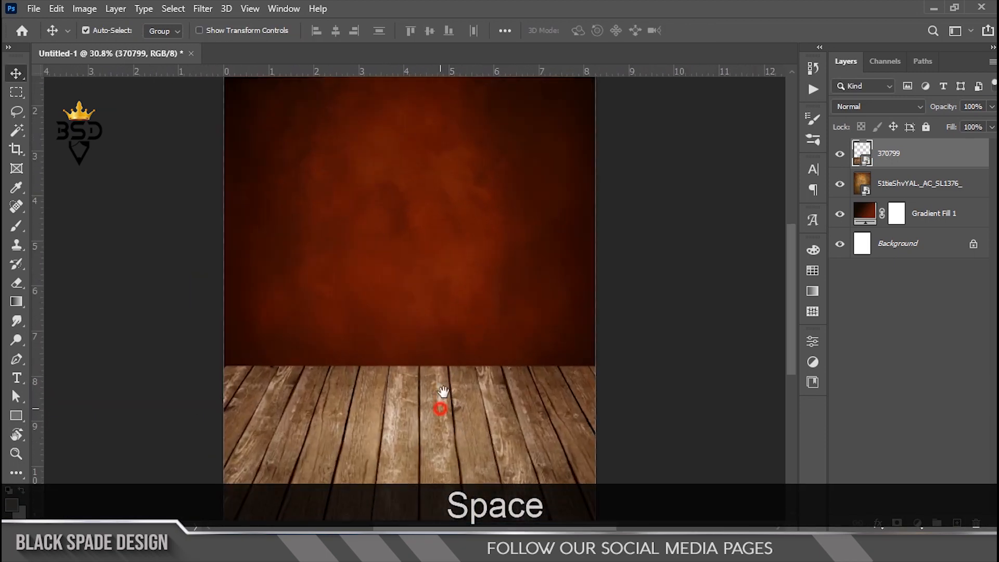
pyautogui.moveTo(439, 404); pyautogui.dragTo(464, 288)
pyautogui.hotkey('ctrl', 't')
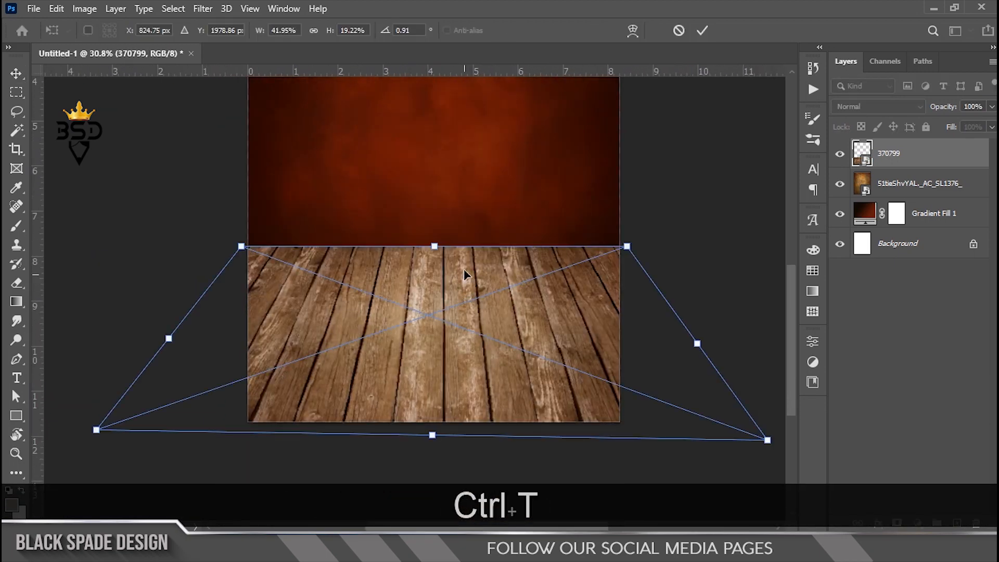
pyautogui.moveTo(432, 436); pyautogui.dragTo(432, 450)
pyautogui.hotkey('shift', 'Up')
pyautogui.hotkey('shift', 'Up')
pyautogui.hotkey('shift', 'Up')
pyautogui.hotkey('shift', 'Up')
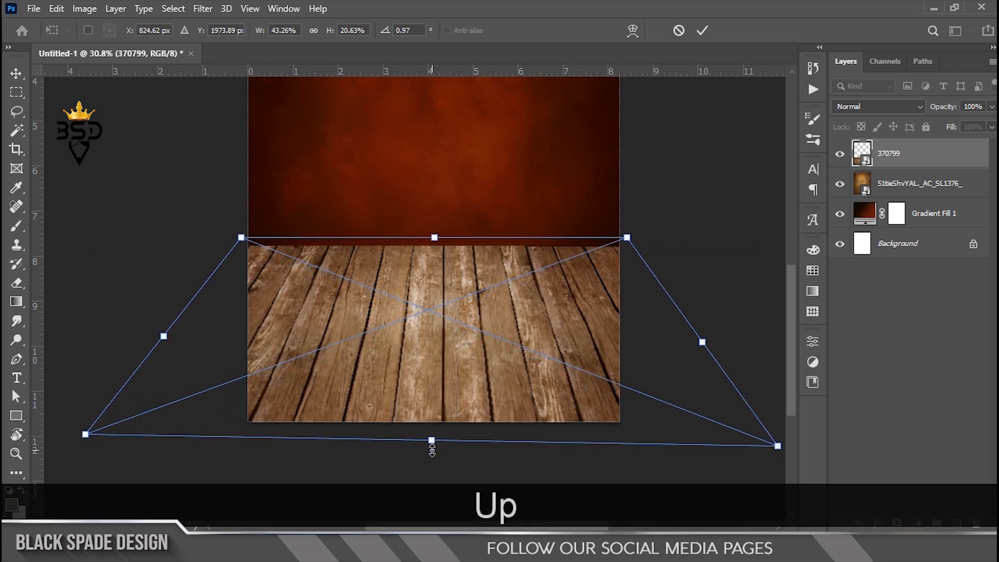
pyautogui.press('Return')
pyautogui.scroll(-2, 450, 354)
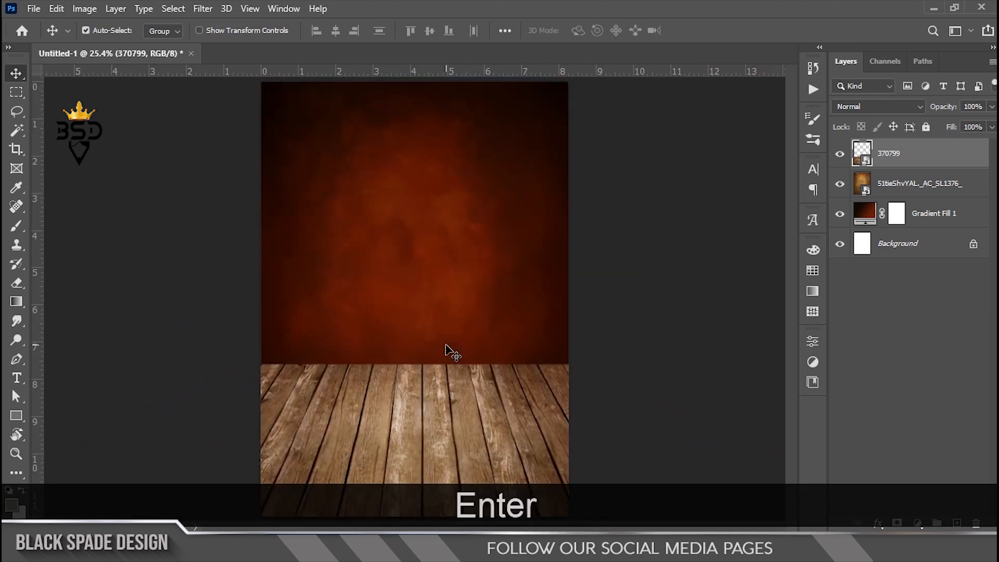
pyautogui.scroll(6, 421, 410)
pyautogui.press('space')
pyautogui.moveTo(428, 408); pyautogui.dragTo(478, 299)
# Step: Darken the wood floor with Curves and warm it with Color Balance
pyautogui.hotkey('ctrl', 'm')
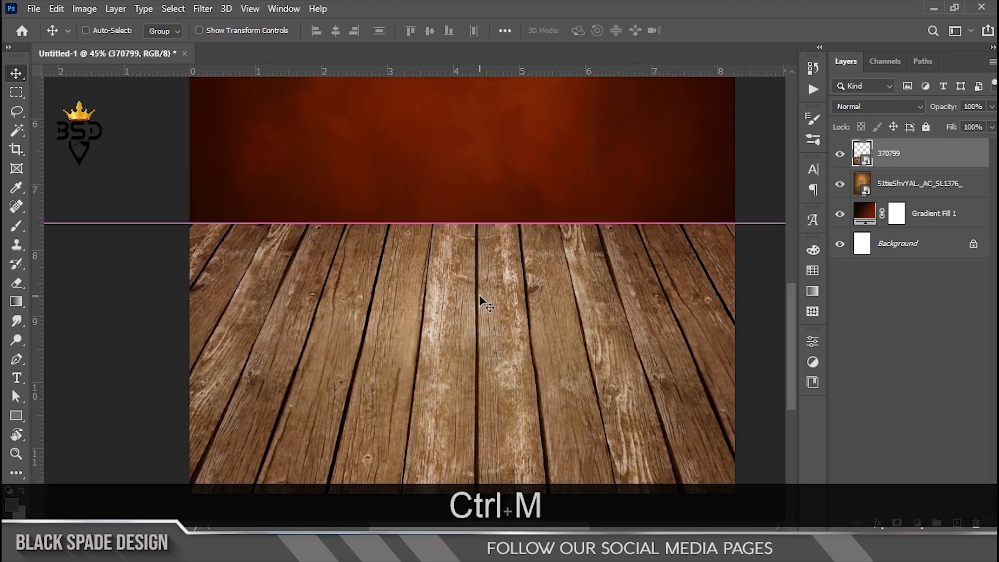
pyautogui.moveTo(322, 325); pyautogui.dragTo(351, 328)
pyautogui.click(686, 87)
pyautogui.hotkey('ctrl', 'b')
pyautogui.moveTo(467, 99); pyautogui.dragTo(684, 162)
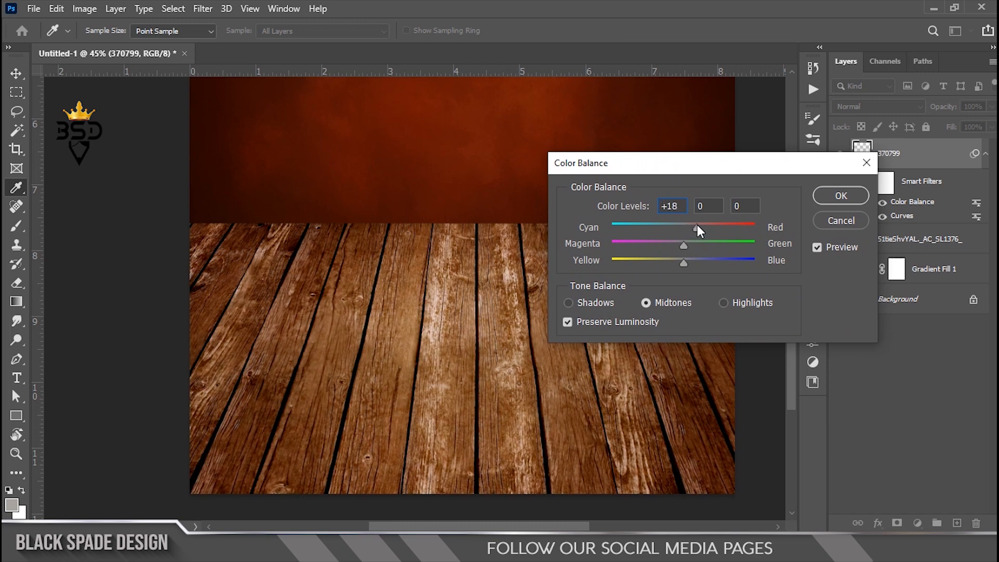
pyautogui.click(841, 196)
pyautogui.press('v')
# Step: Collapse the floor's filter list and place the 'flying cup of coffee' image on the poster
pyautogui.scroll(-5, 450, 350)
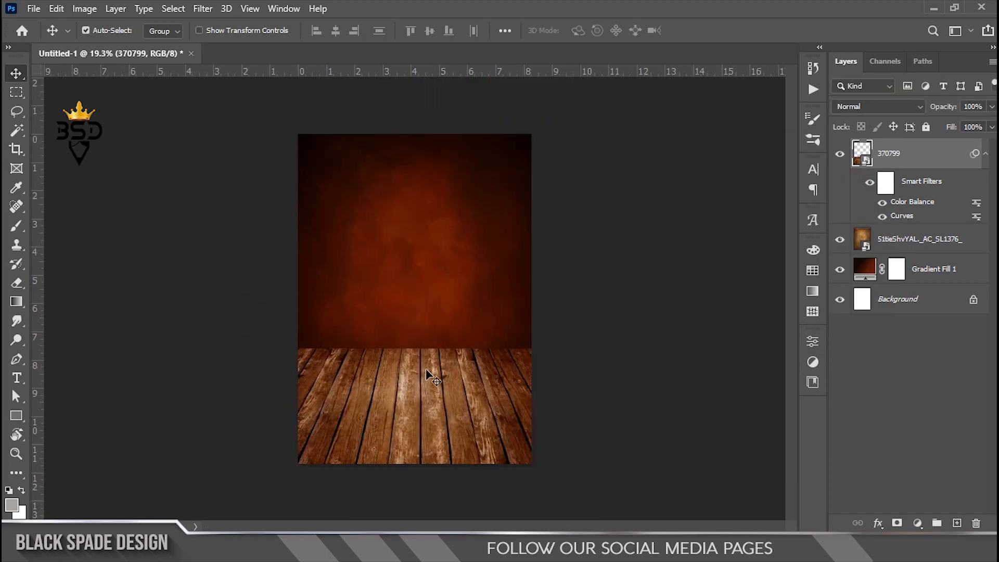
pyautogui.scroll(3, 451, 349)
pyautogui.press('space')
pyautogui.click(985, 155)
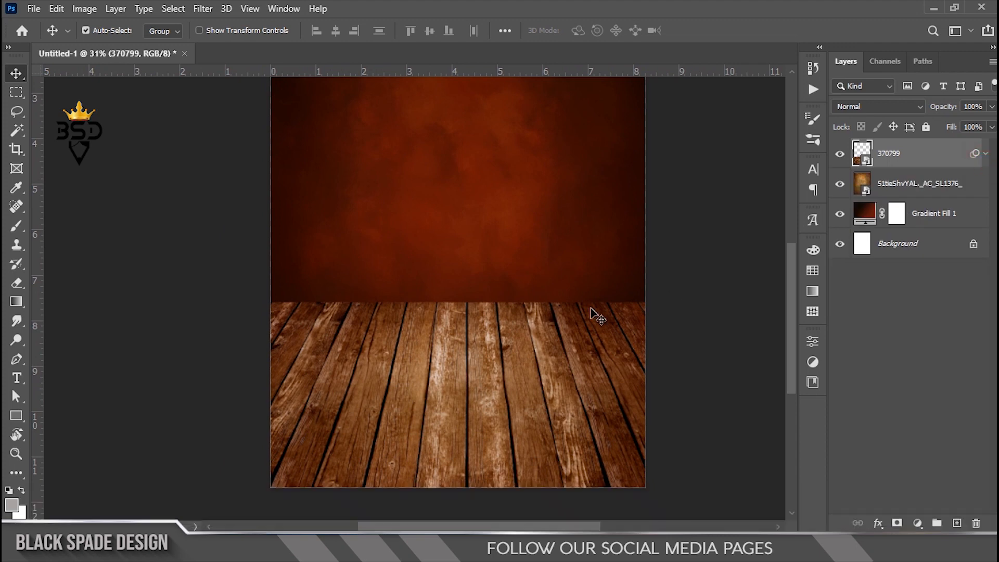
pyautogui.scroll(1, 512, 343)
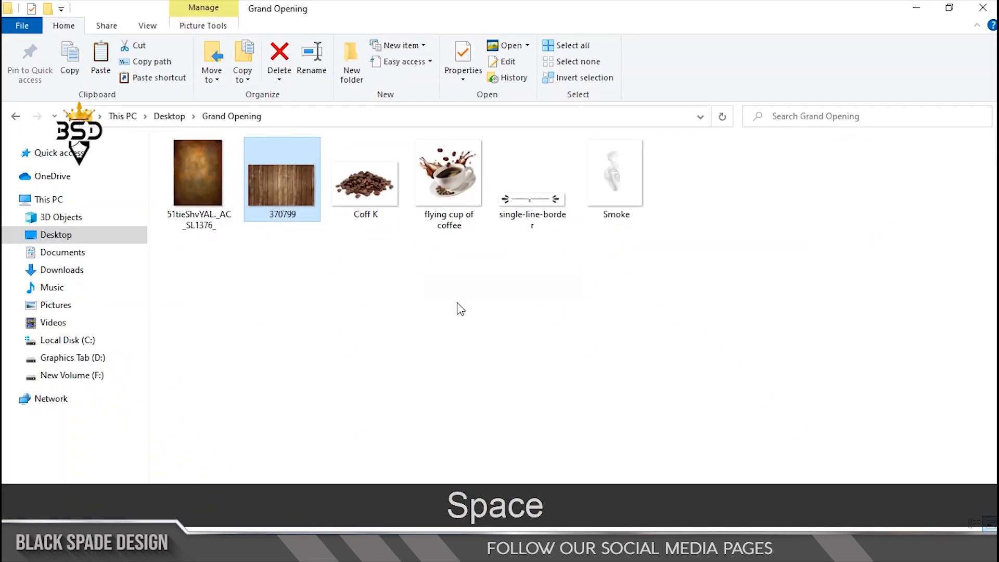
pyautogui.click(457, 204)
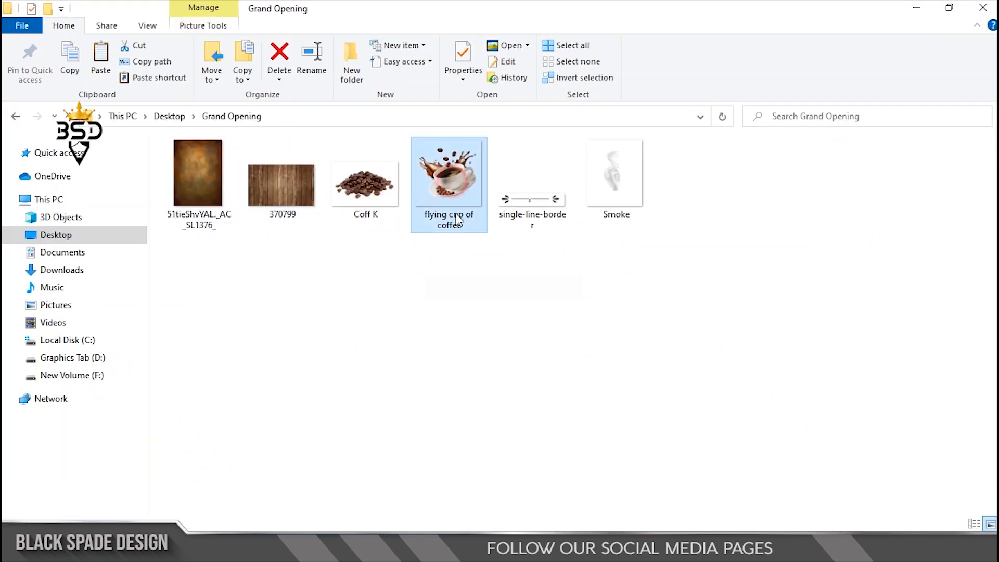
pyautogui.moveTo(445, 208); pyautogui.dragTo(437, 349)
pyautogui.scroll(-3, 416, 355)
pyautogui.scroll(1, 442, 385)
# Step: Scale the coffee cup down to about 34% and shift it slightly left
pyautogui.moveTo(583, 156); pyautogui.dragTo(560, 181)
pyautogui.moveTo(479, 352); pyautogui.dragTo(465, 351)
pyautogui.scroll(-1, 530, 207)
pyautogui.moveTo(525, 207); pyautogui.dragTo(523, 208)
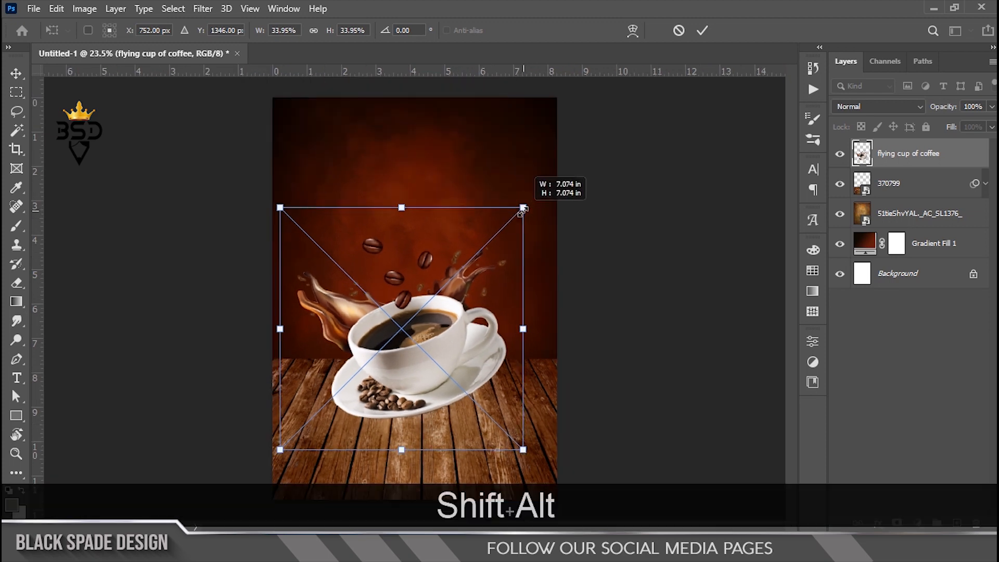
pyautogui.press('Return')
pyautogui.scroll(3, 420, 330)
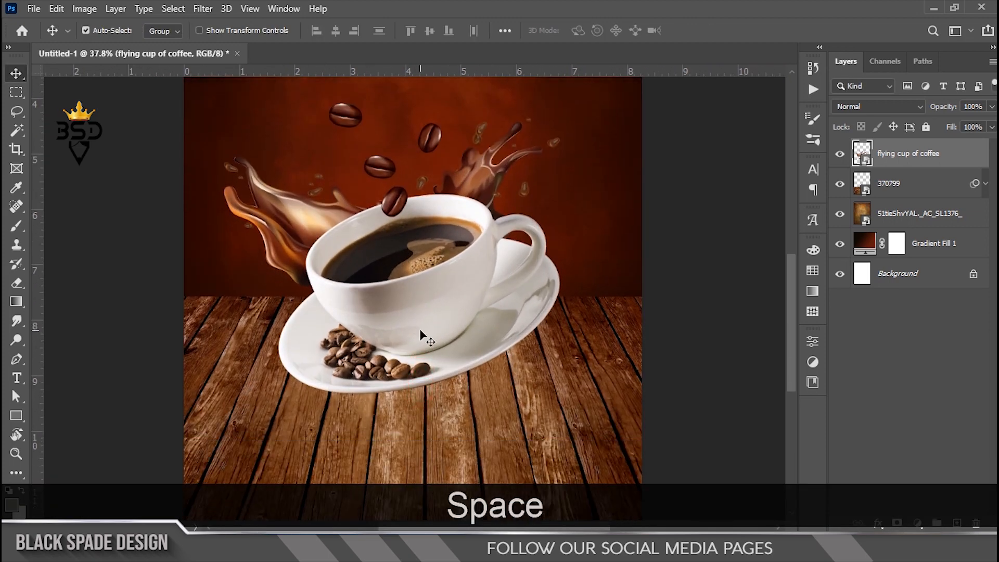
# Step: Darken the cup with a Curves adjustment, black input at 10
pyautogui.hotkey('ctrl', 'm')
pyautogui.moveTo(334, 56); pyautogui.dragTo(577, 138)
pyautogui.moveTo(564, 404); pyautogui.dragTo(571, 403)
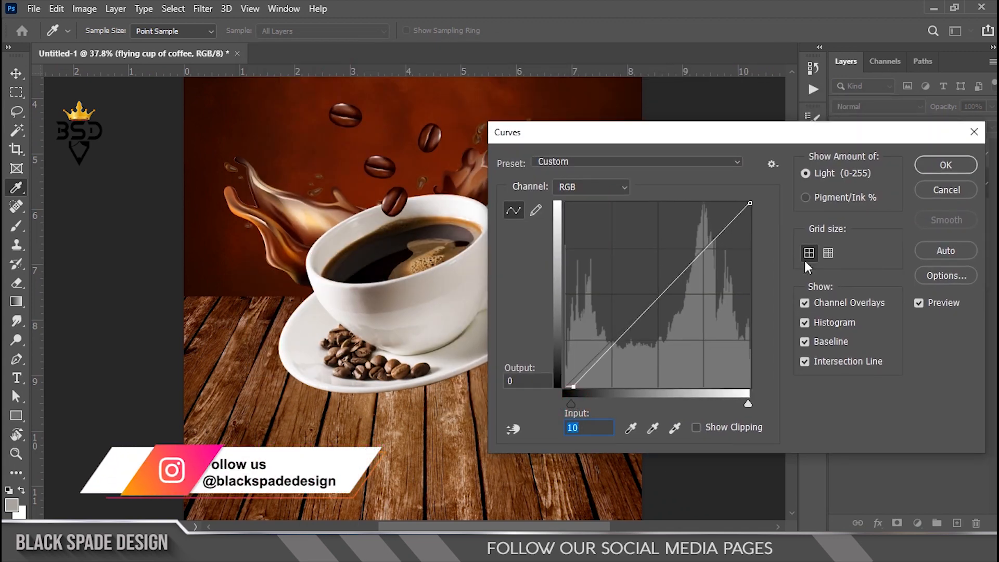
pyautogui.click(946, 165)
pyautogui.scroll(-3, 433, 374)
pyautogui.scroll(2, 432, 373)
# Step: Collapse the cup's filter list and add an empty Layer 1 above the wood floor layer
pyautogui.moveTo(432, 373); pyautogui.dragTo(418, 336)
pyautogui.click(985, 154)
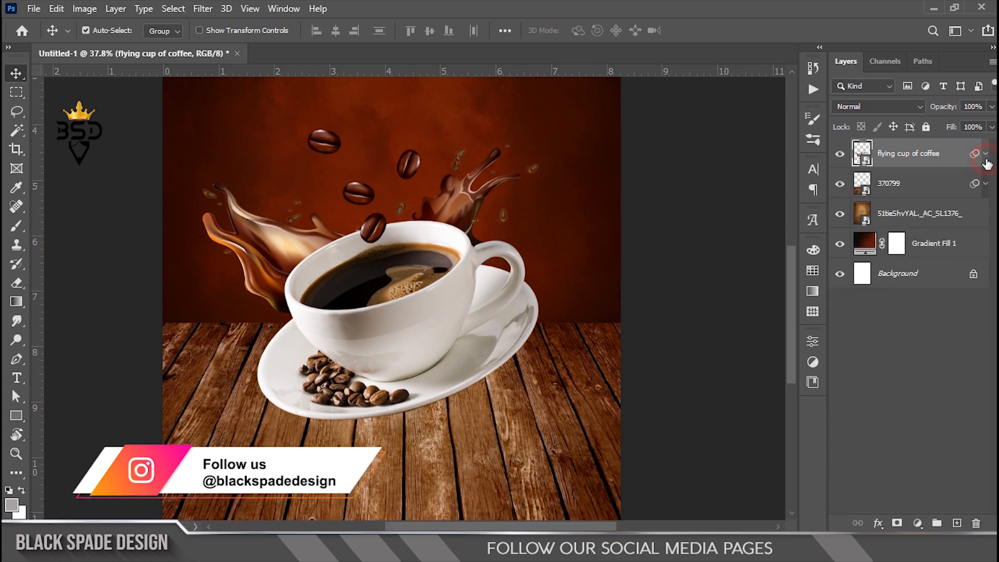
pyautogui.click(923, 185)
pyautogui.click(957, 522)
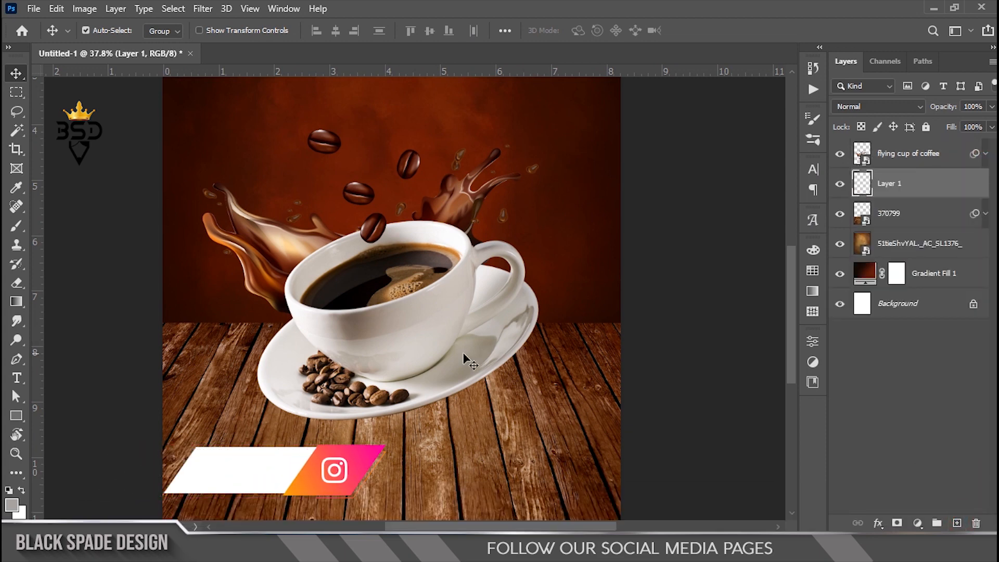
# Step: Paint a large soft near-black (1f0501) brush blot beneath the coffee cup on Layer 1
pyautogui.press('b')
pyautogui.scroll(-1, 417, 288)
pyautogui.keyDown('alt'); pyautogui.click(231, 92); pyautogui.keyUp('alt')
pyautogui.click(11, 503)
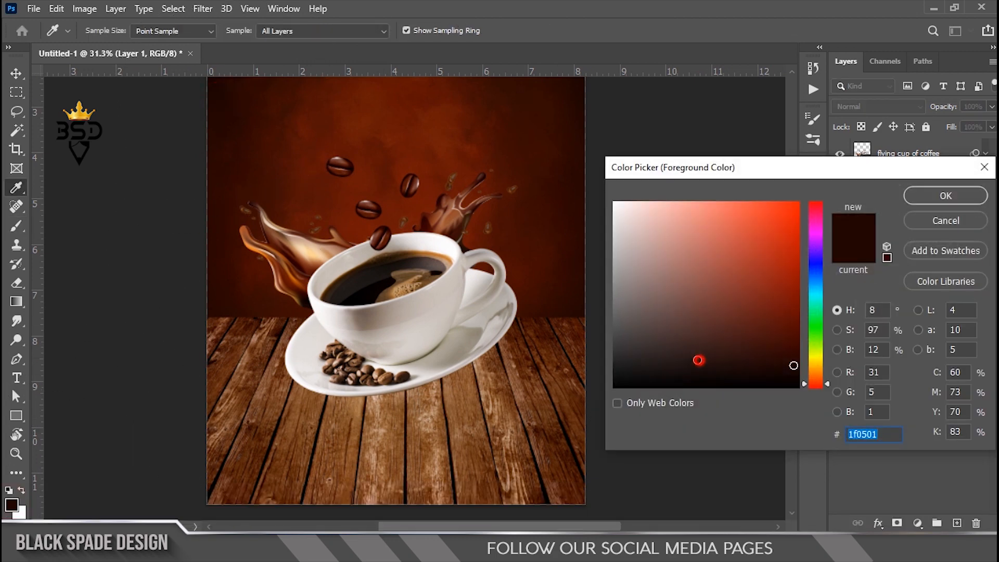
pyautogui.click(922, 196)
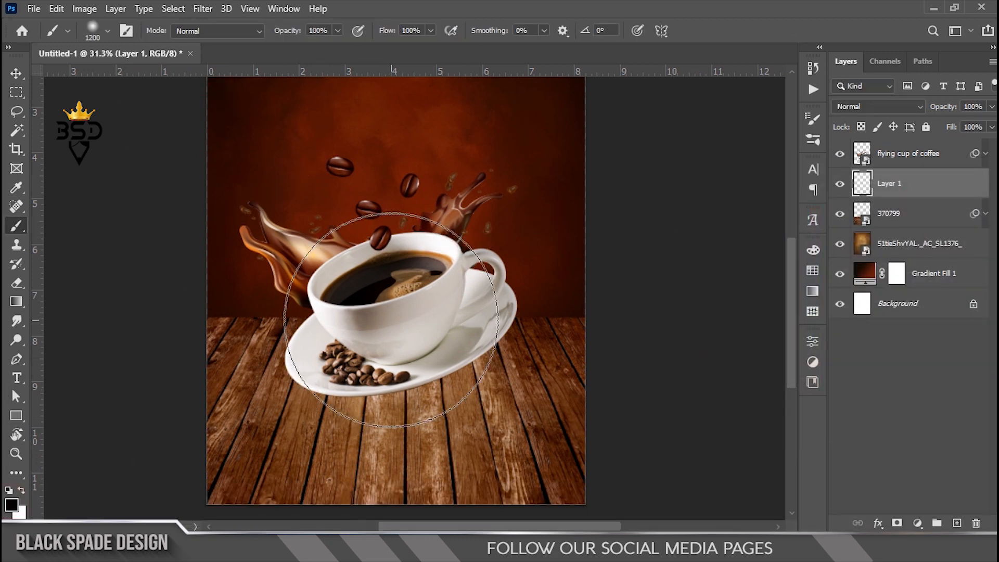
pyautogui.click(390, 320)
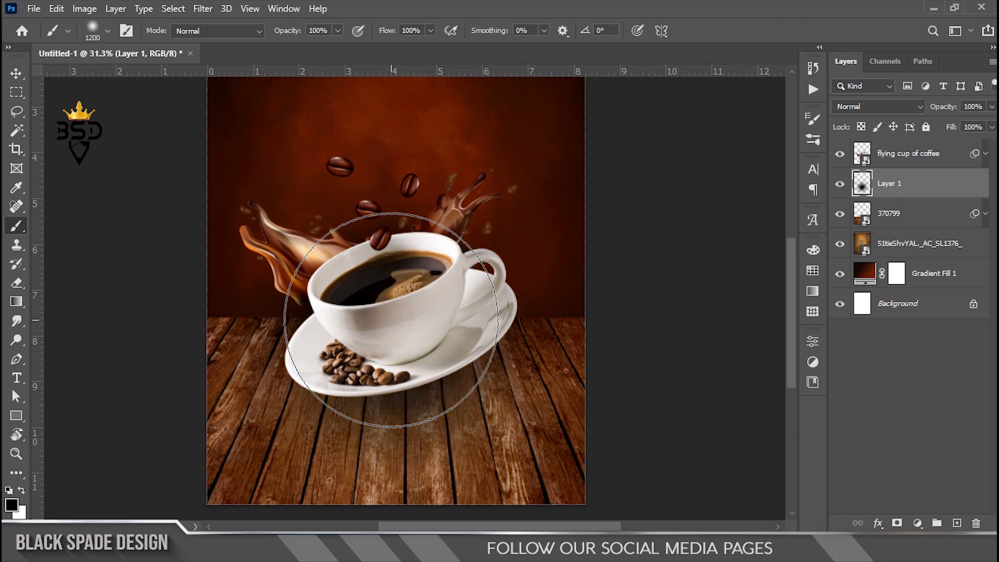
# Step: Squash the blot to about 22% height and 96% width as a flat shadow under the saucer
pyautogui.hotkey('ctrl', 't')
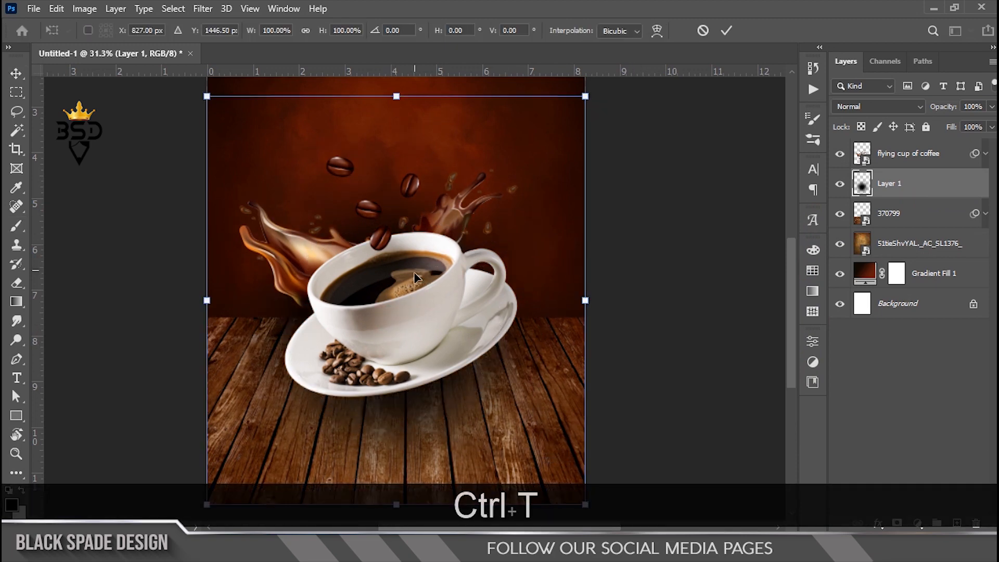
pyautogui.moveTo(392, 107); pyautogui.dragTo(397, 279)
pyautogui.moveTo(401, 341); pyautogui.dragTo(413, 352)
pyautogui.scroll(1, 447, 365)
pyautogui.moveTo(412, 270); pyautogui.dragTo(409, 295)
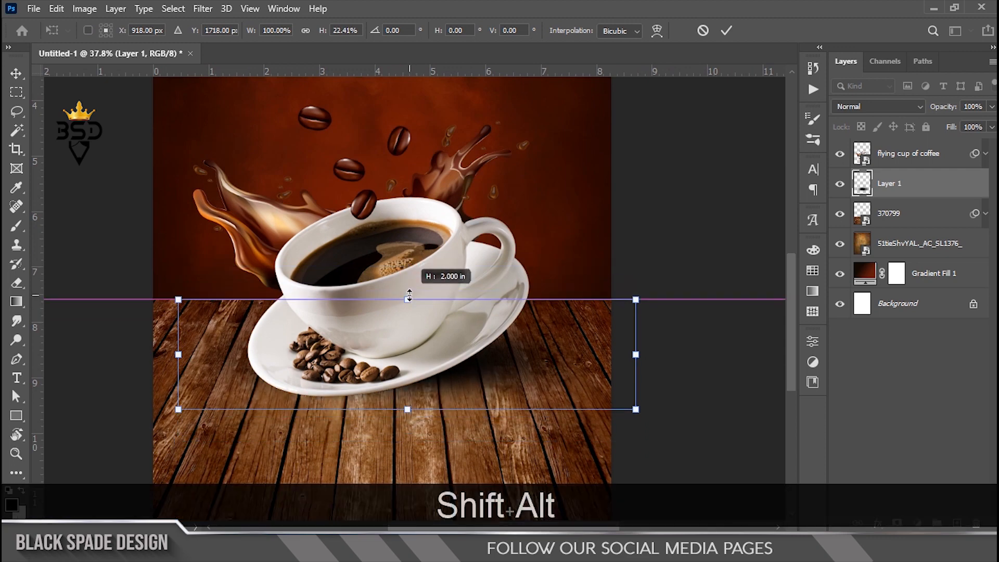
pyautogui.scroll(2, 451, 376)
pyautogui.moveTo(698, 359); pyautogui.dragTo(676, 361)
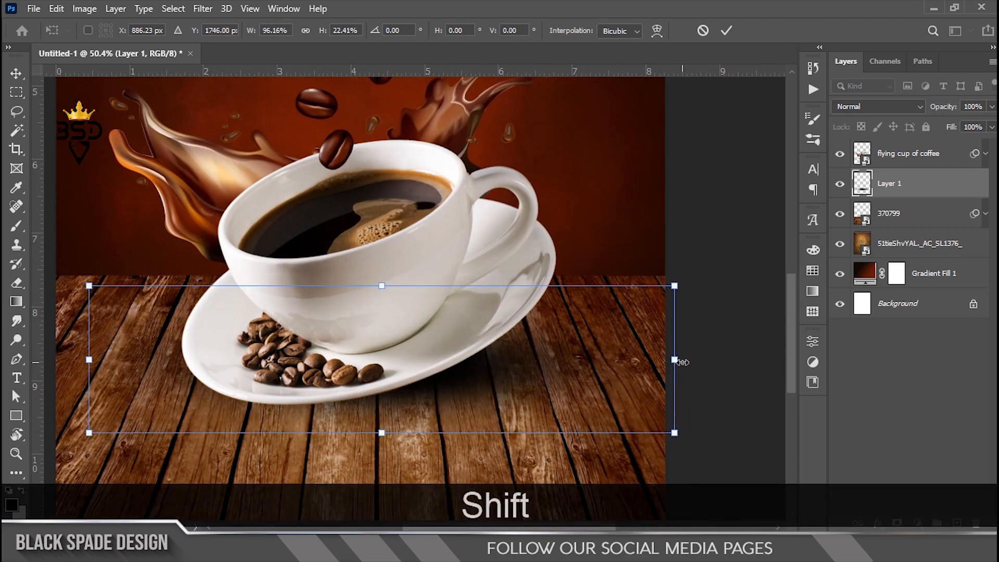
pyautogui.press('Return')
pyautogui.scroll(-3, 368, 265)
pyautogui.scroll(2, 403, 361)
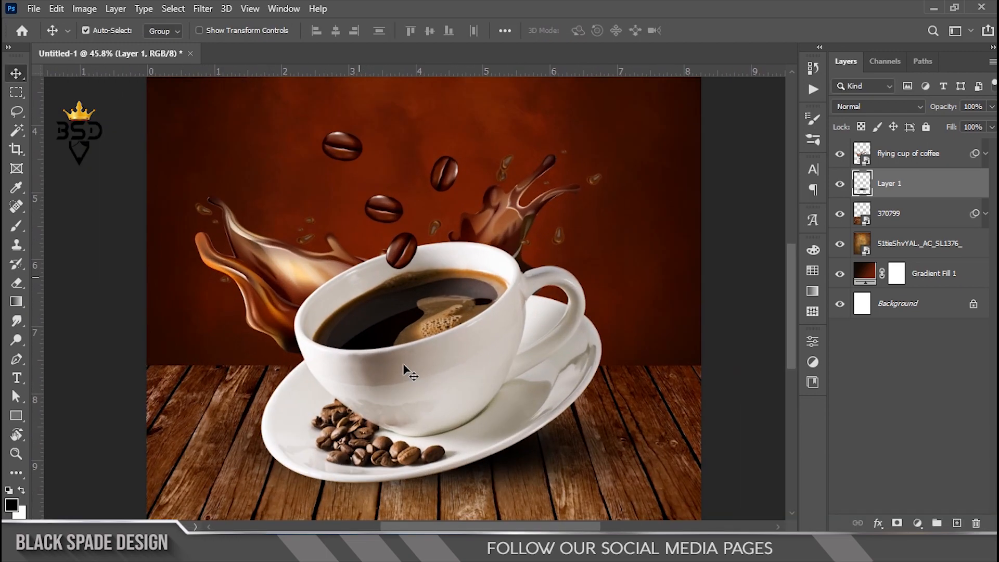
pyautogui.scroll(4, 435, 307)
pyautogui.press('space')
pyautogui.moveTo(457, 326); pyautogui.dragTo(449, 294)
pyautogui.scroll(-3, 449, 294)
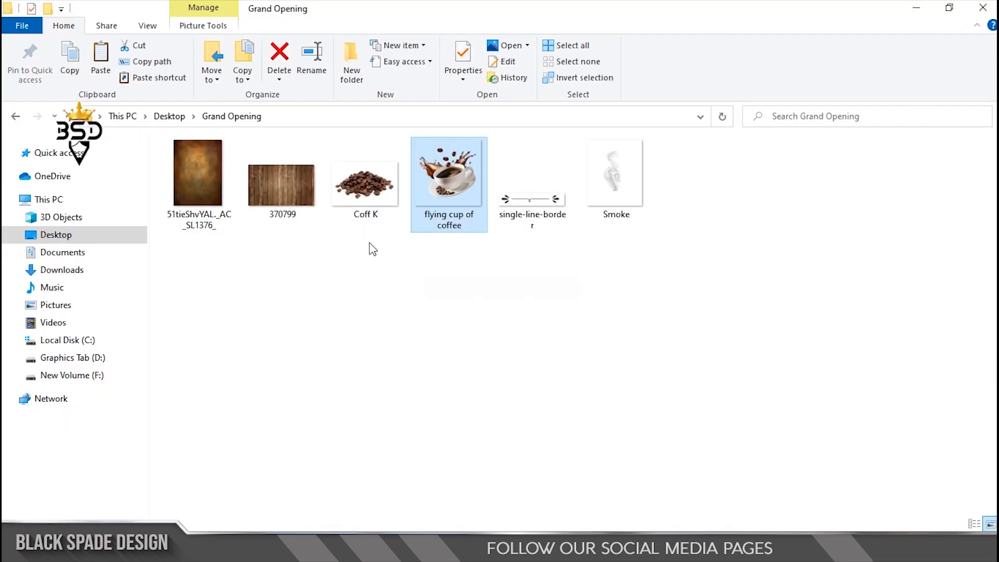
# Step: Place the Coff K bean image, scale it to about 47%, and move it right onto the floor
pyautogui.click(377, 192)
pyautogui.moveTo(360, 187); pyautogui.dragTo(656, 452)
pyautogui.hotkey('ctrl', '0')
pyautogui.moveTo(451, 253); pyautogui.dragTo(576, 346)
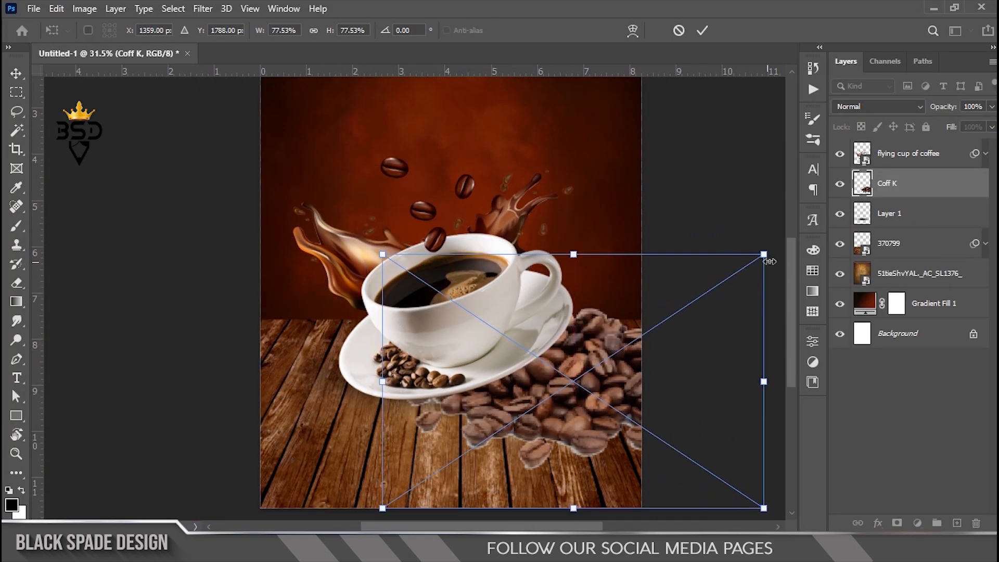
pyautogui.moveTo(765, 255); pyautogui.dragTo(690, 304)
pyautogui.scroll(3, 592, 390)
pyautogui.press('Return')
pyautogui.moveTo(592, 390); pyautogui.dragTo(412, 342)
pyautogui.moveTo(413, 343); pyautogui.dragTo(491, 339)
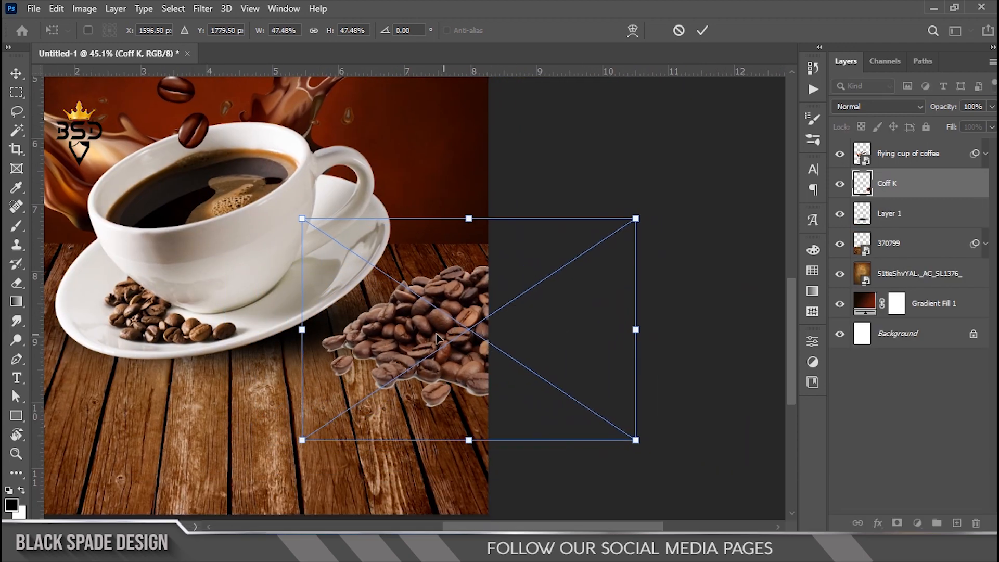
pyautogui.scroll(-2, 437, 339)
pyautogui.press('Return')
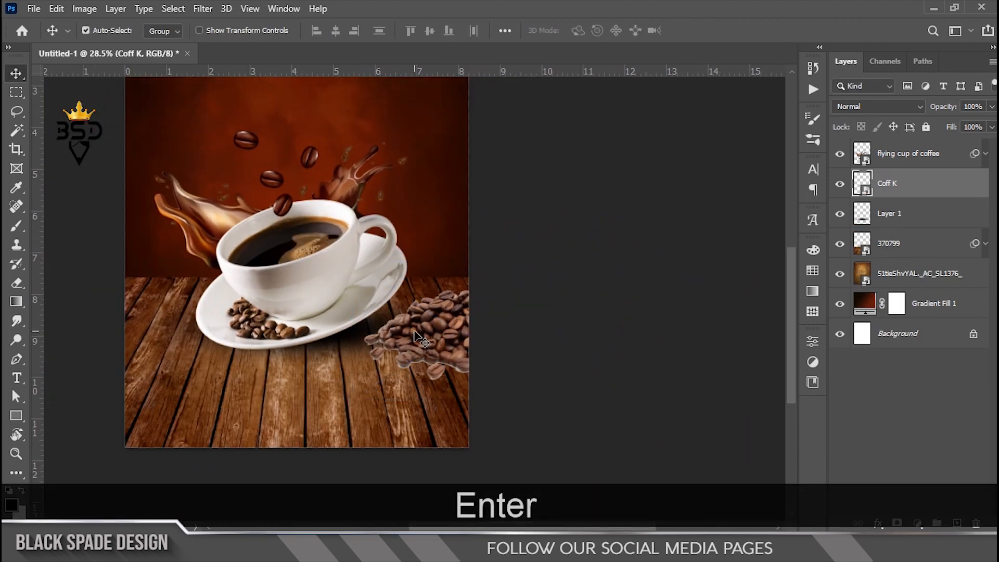
# Step: Move the Coff K layer below the shadow layer
pyautogui.scroll(4, 438, 339)
pyautogui.press('space')
pyautogui.moveTo(888, 189); pyautogui.dragTo(886, 225)
pyautogui.scroll(2, 447, 294)
pyautogui.press('space')
pyautogui.moveTo(446, 294); pyautogui.dragTo(500, 282)
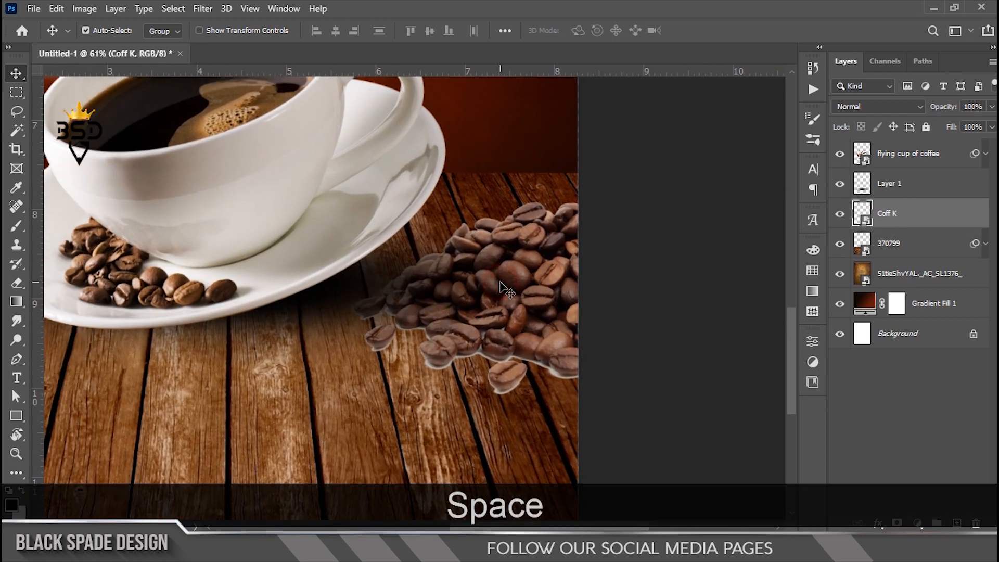
# Step: Darken the beans with Curves, black input at 30, and collapse the filter list
pyautogui.hotkey('ctrl', 'm')
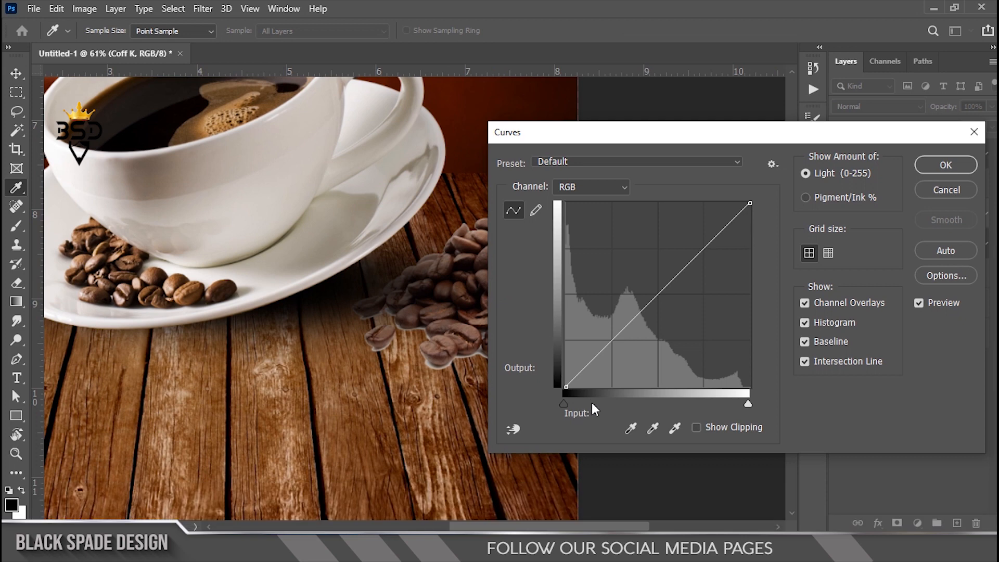
pyautogui.moveTo(586, 403); pyautogui.dragTo(587, 406)
pyautogui.click(930, 169)
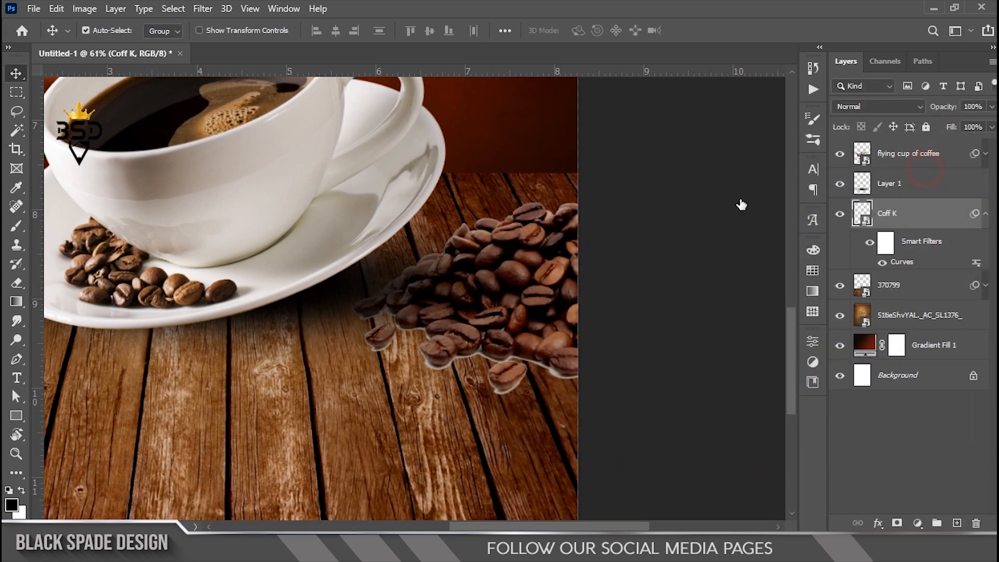
pyautogui.scroll(3, 472, 320)
pyautogui.click(986, 184)
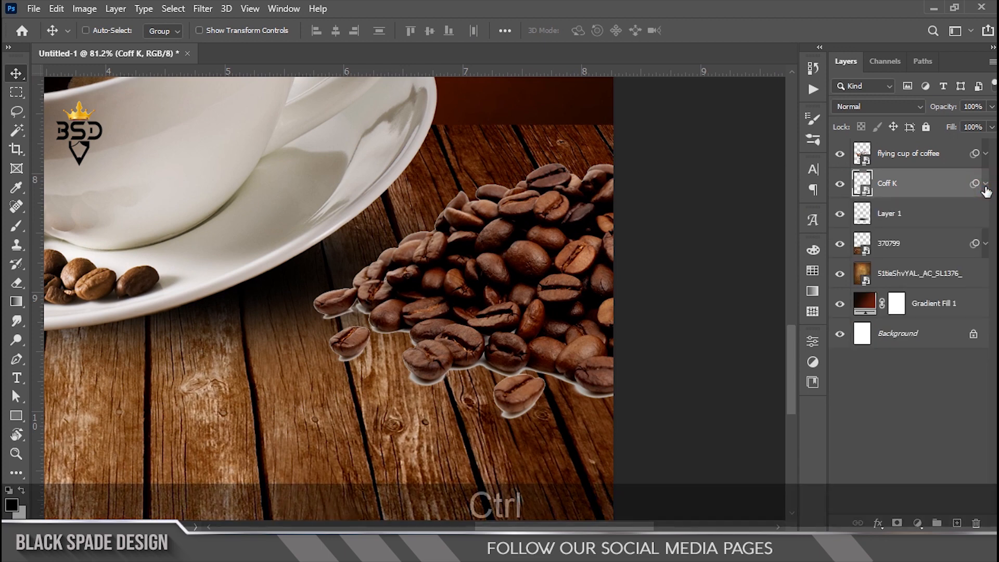
# Step: Duplicate the bean layer and set the original Coff K to Overlay blend mode
pyautogui.hotkey('ctrl', 'j')
pyautogui.click(916, 214)
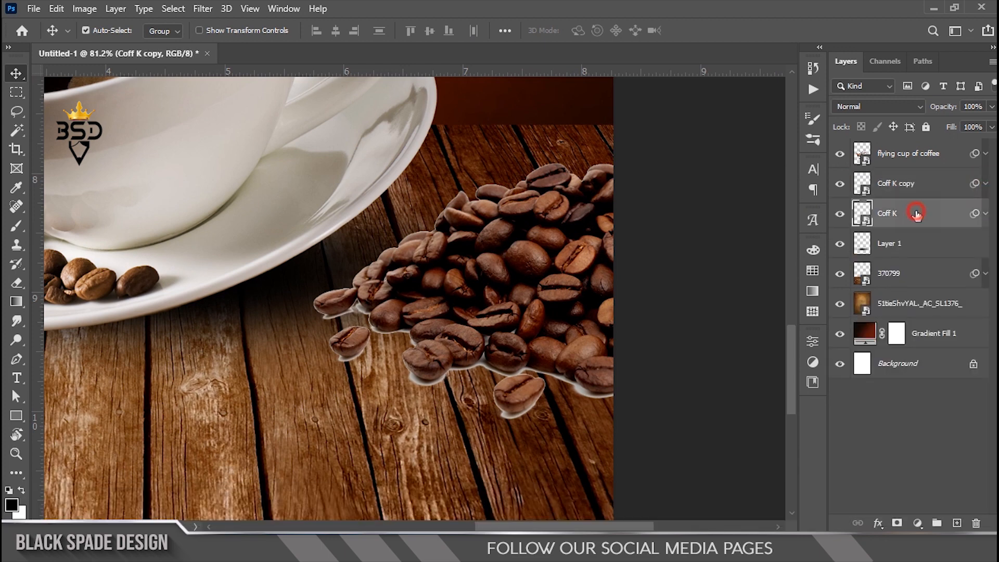
pyautogui.click(892, 108)
pyautogui.click(892, 110)
pyautogui.click(879, 107)
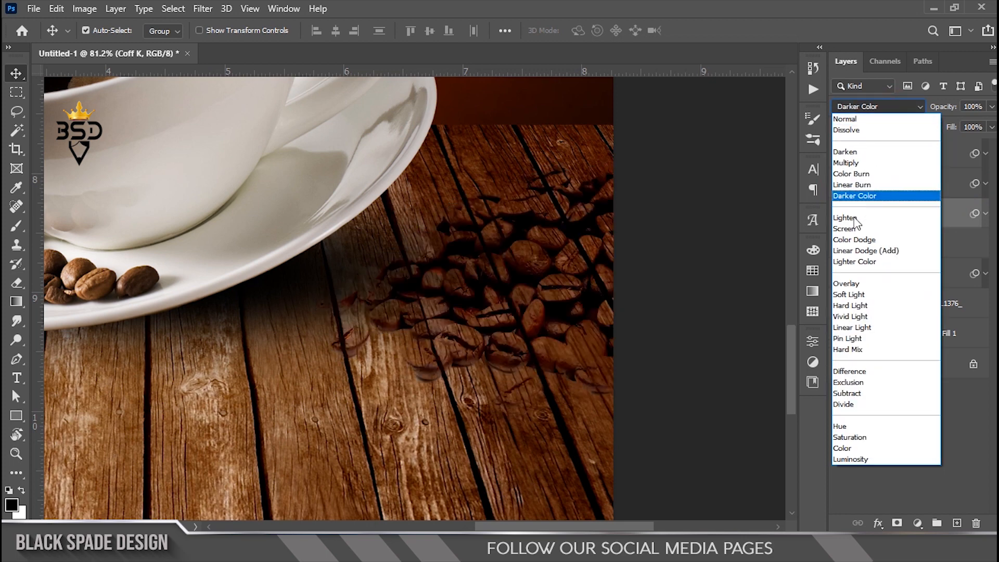
pyautogui.click(849, 285)
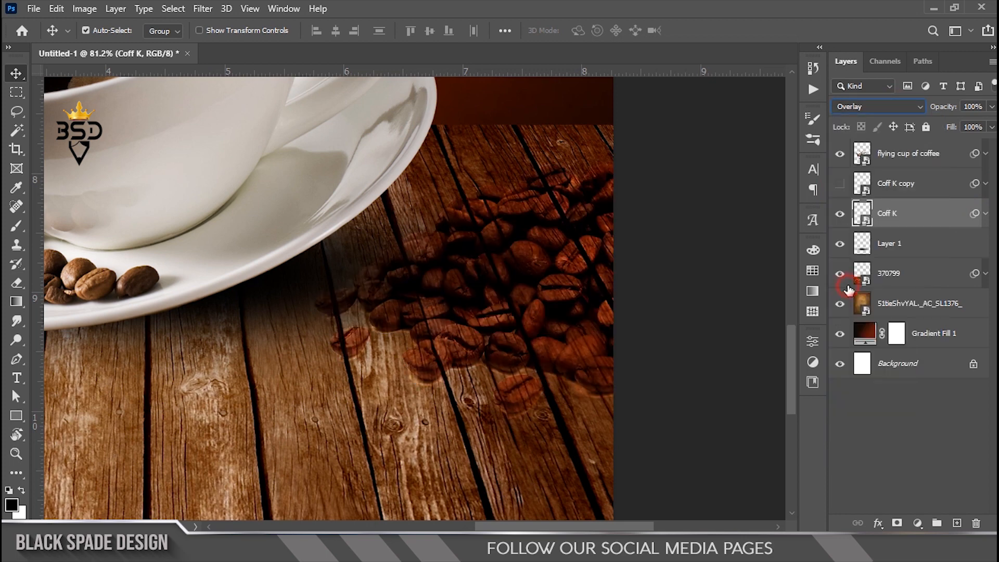
pyautogui.click(866, 106)
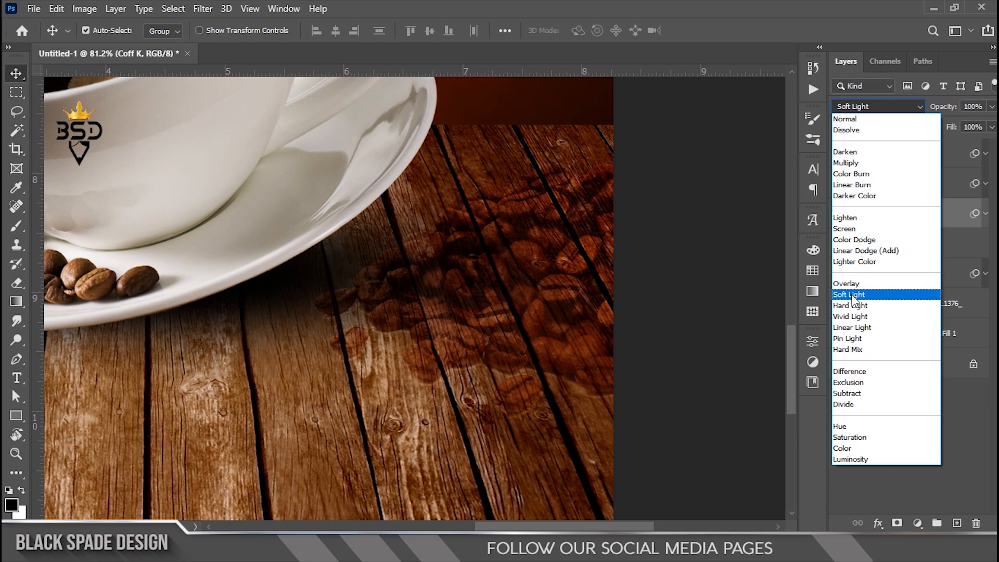
pyautogui.click(852, 285)
# Step: Make the Coff K copy layer visible again and select it
pyautogui.click(840, 186)
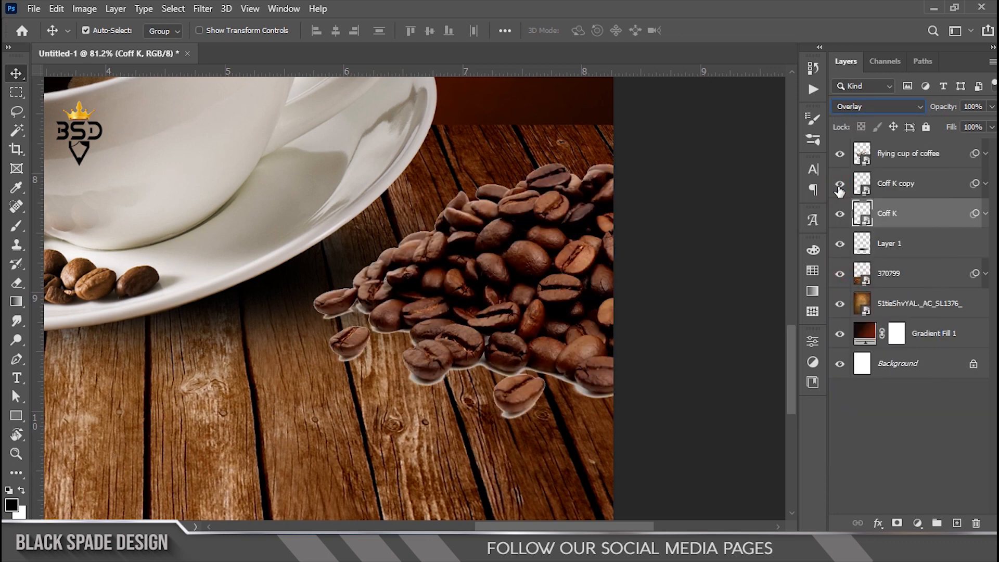
pyautogui.click(888, 193)
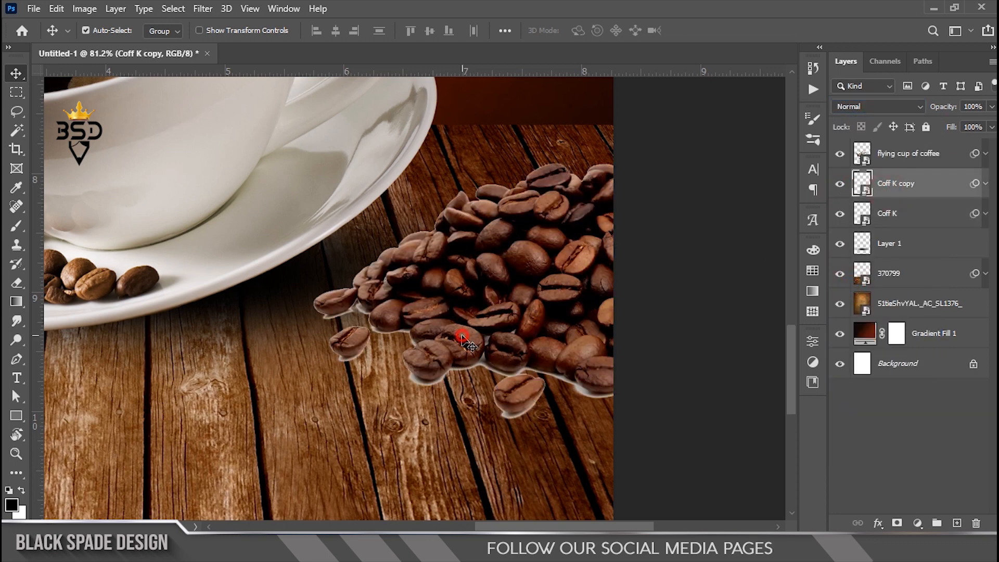
pyautogui.scroll(6, 462, 336)
# Step: Add a layer mask to Coff K copy and ready a small brush over the bean pile
pyautogui.scroll(2, 429, 350)
pyautogui.press('space')
pyautogui.moveTo(426, 347); pyautogui.dragTo(413, 344)
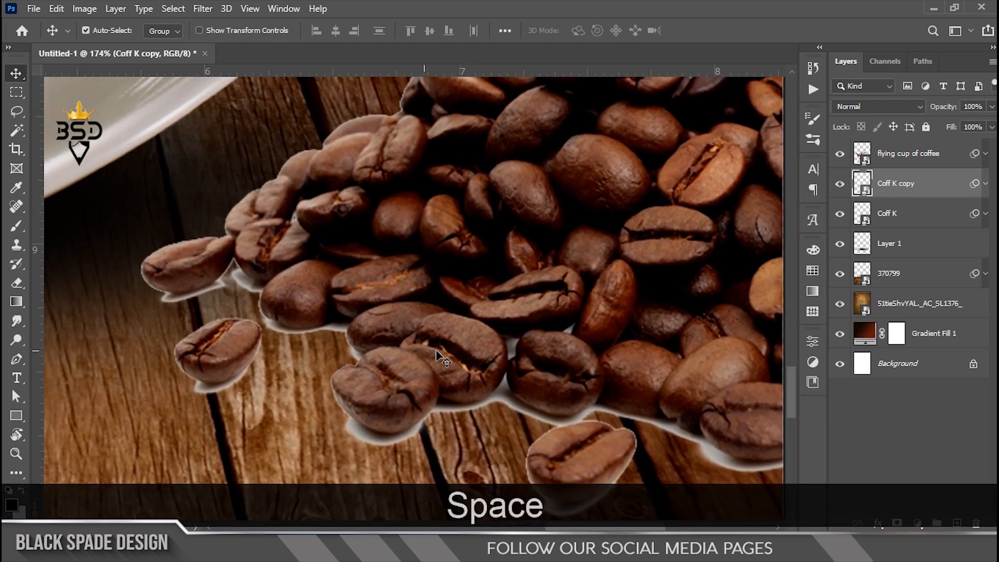
pyautogui.click(897, 523)
pyautogui.press('b')
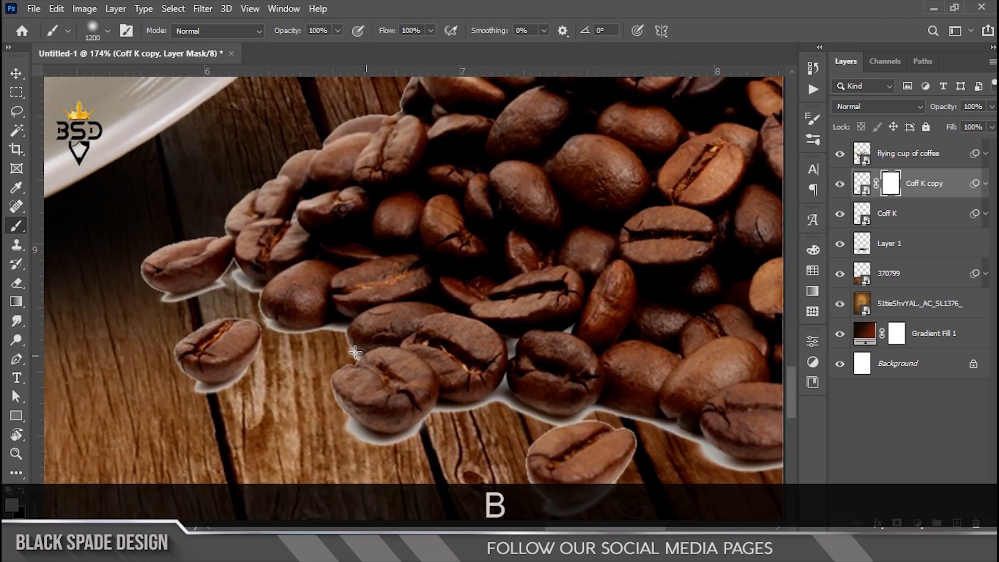
pyautogui.press('capslock')
pyautogui.press('[')
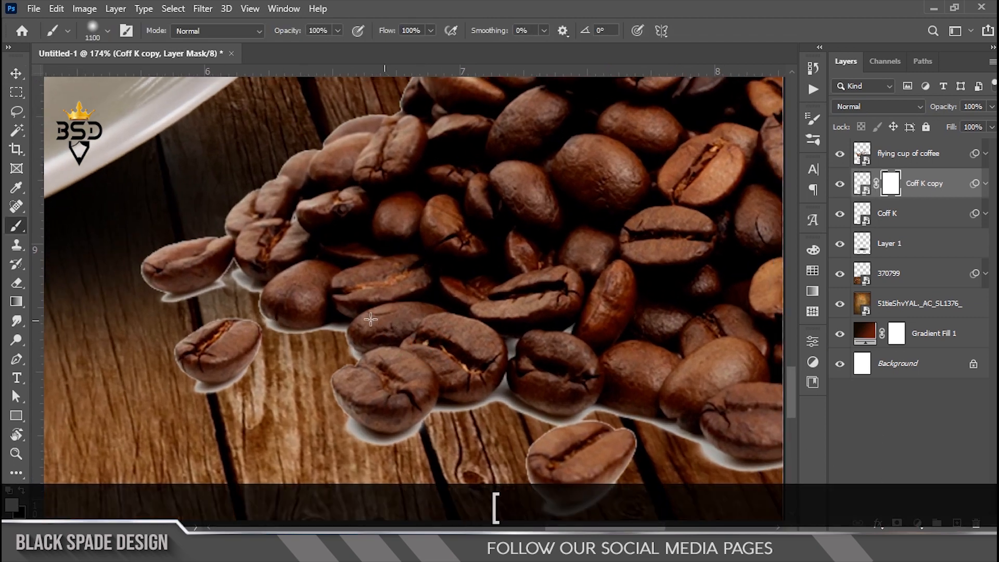
pyautogui.press('capslock')
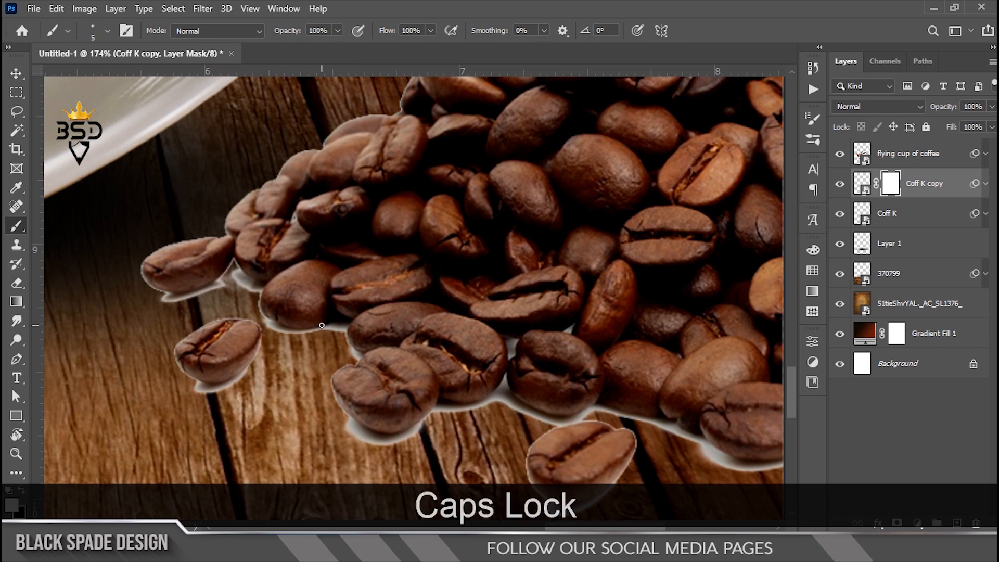
# Step: Paint black on the mask to remove the white halo under a left bean
pyautogui.scroll(3, 321, 325)
pyautogui.press(']')
pyautogui.press(']')
pyautogui.press(']')
pyautogui.press(']')
pyautogui.press(']')
pyautogui.press(']')
pyautogui.scroll(2, 180, 276)
pyautogui.press(']')
pyautogui.press('space')
pyautogui.moveTo(181, 279); pyautogui.dragTo(287, 287)
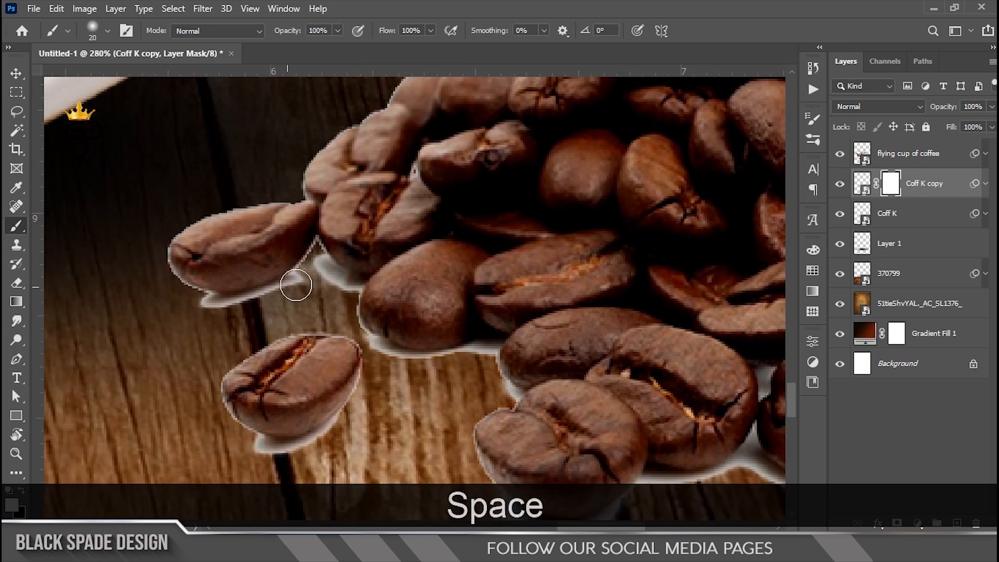
pyautogui.press('x')
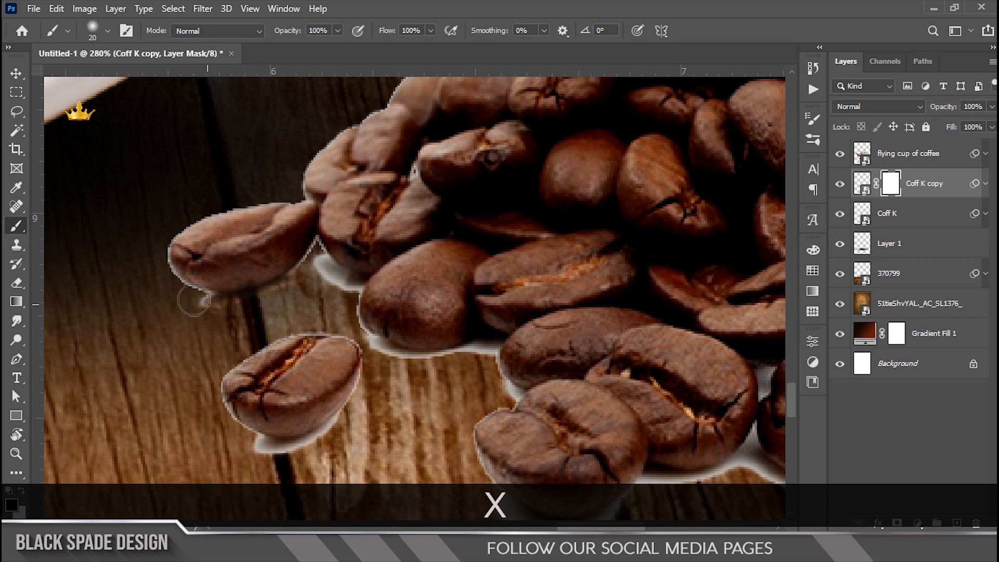
pyautogui.moveTo(200, 302); pyautogui.dragTo(160, 264)
# Step: With a smaller brush, mask out the white halo beside another bean edge
pyautogui.moveTo(258, 196); pyautogui.dragTo(265, 196)
pyautogui.scroll(3, 289, 235)
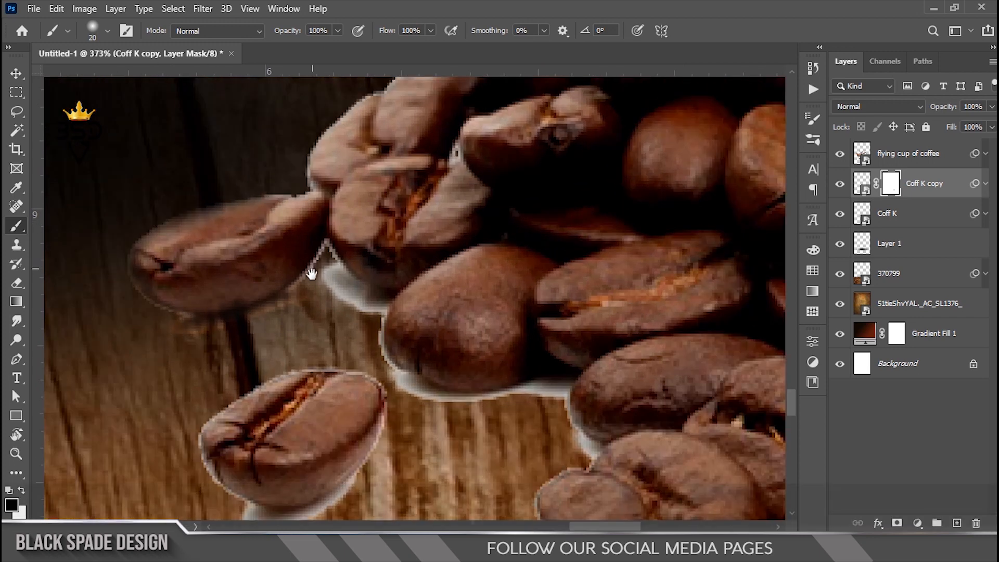
pyautogui.press('space')
pyautogui.press('[')
pyautogui.press('[')
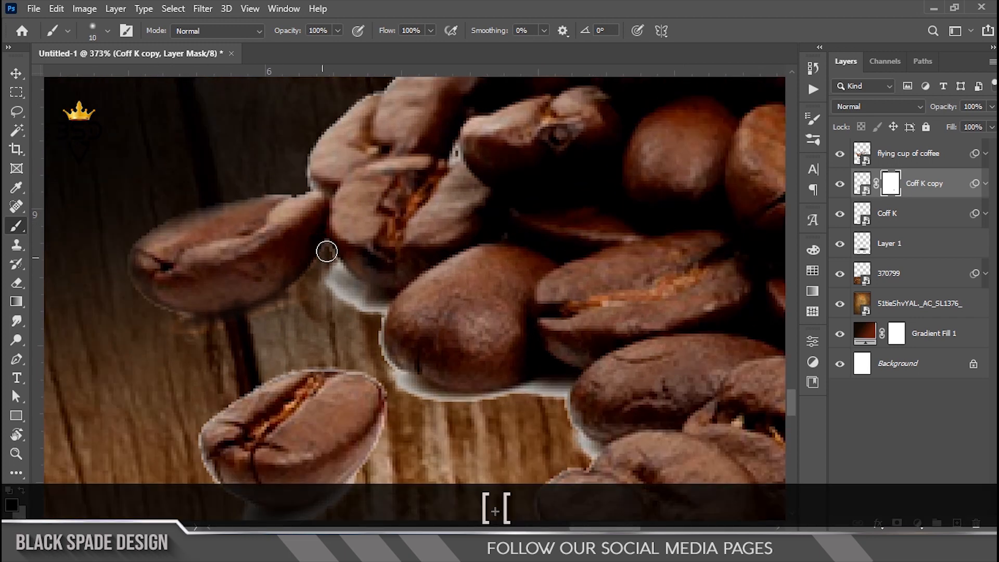
pyautogui.moveTo(325, 253); pyautogui.dragTo(327, 277)
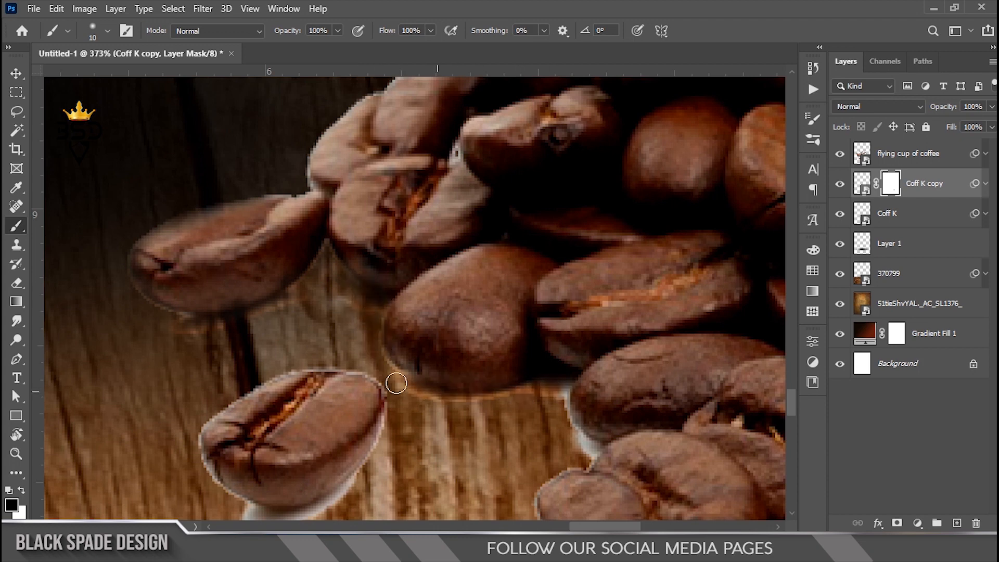
pyautogui.press('space')
pyautogui.moveTo(564, 427); pyautogui.dragTo(486, 252)
pyautogui.press(']')
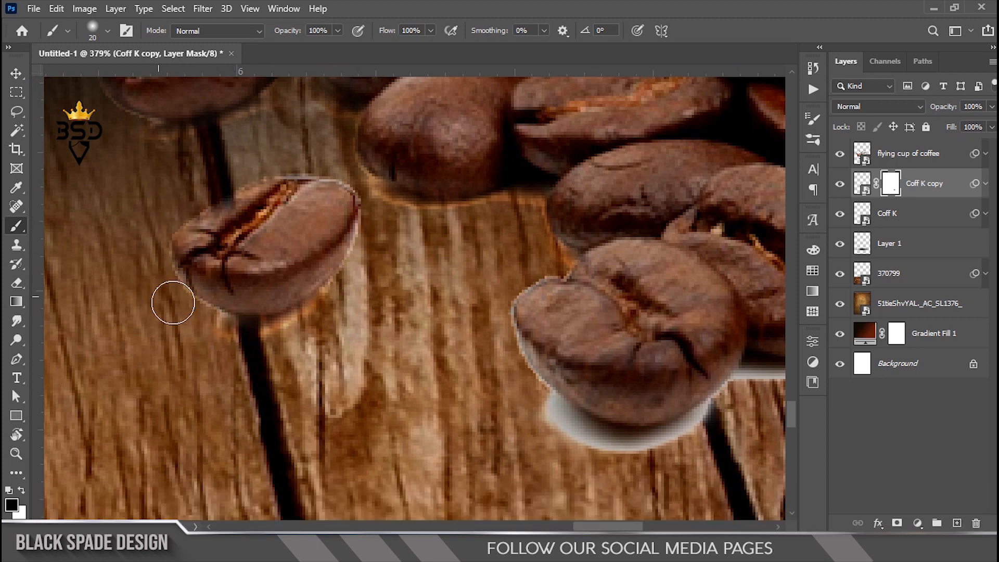
# Step: Mask out the white edge under a bean along the pile's lower edge
pyautogui.press('[')
pyautogui.press('space')
pyautogui.moveTo(335, 185)
pyautogui.mouseDown()
pyautogui.moveTo(437, 423)
pyautogui.moveTo(521, 364)
pyautogui.mouseUp()
pyautogui.press(']')
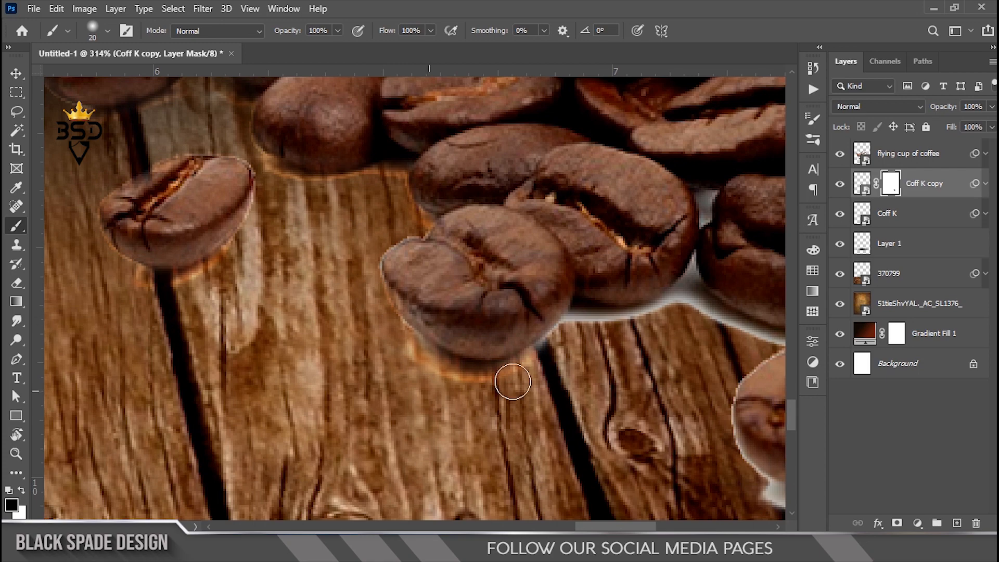
pyautogui.press('[')
pyautogui.press('space')
pyautogui.moveTo(669, 319); pyautogui.dragTo(351, 310)
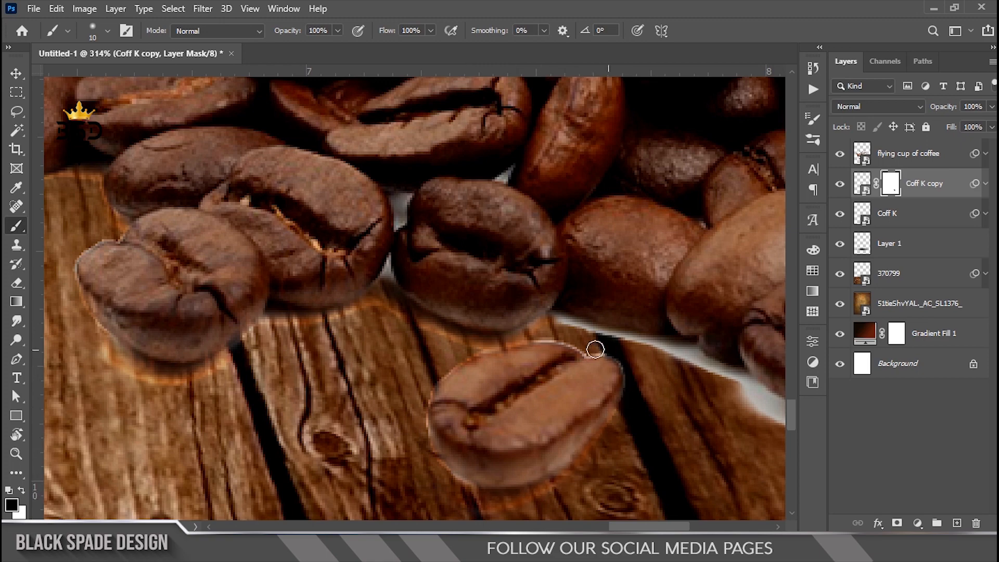
pyautogui.scroll(-5, 595, 350)
pyautogui.scroll(5, 534, 353)
pyautogui.moveTo(487, 350); pyautogui.dragTo(658, 399)
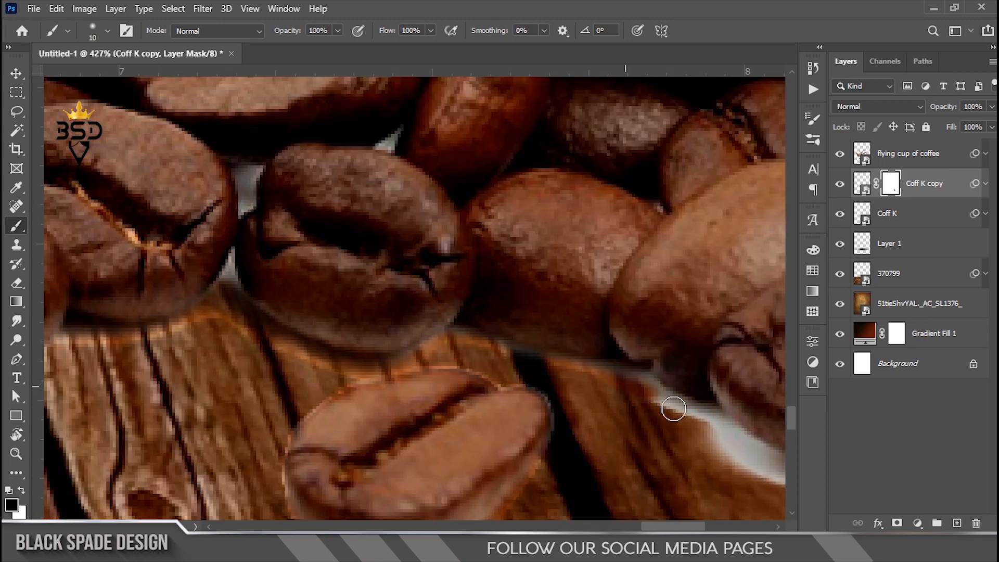
# Step: Hide the remaining white halos around the lone front bean and neighbouring beans
pyautogui.press('space')
pyautogui.moveTo(504, 328); pyautogui.dragTo(357, 276)
pyautogui.moveTo(547, 350)
pyautogui.mouseDown()
pyautogui.moveTo(614, 384)
pyautogui.moveTo(764, 407)
pyautogui.mouseUp()
pyautogui.press('space')
pyautogui.moveTo(781, 407); pyautogui.dragTo(665, 406)
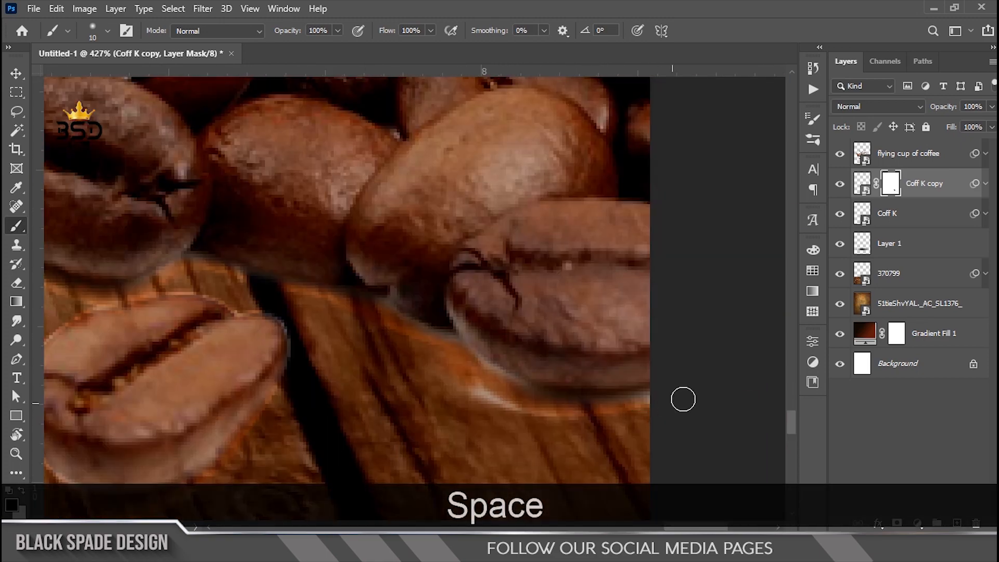
pyautogui.moveTo(497, 379); pyautogui.dragTo(436, 340)
pyautogui.press('space')
pyautogui.moveTo(183, 256)
pyautogui.mouseDown()
pyautogui.moveTo(379, 297)
pyautogui.moveTo(312, 408)
pyautogui.moveTo(384, 401)
pyautogui.moveTo(270, 314)
pyautogui.moveTo(223, 390)
pyautogui.moveTo(408, 367)
pyautogui.mouseUp()
pyautogui.press('space')
pyautogui.scroll(-5, 419, 357)
pyautogui.scroll(6, 312, 350)
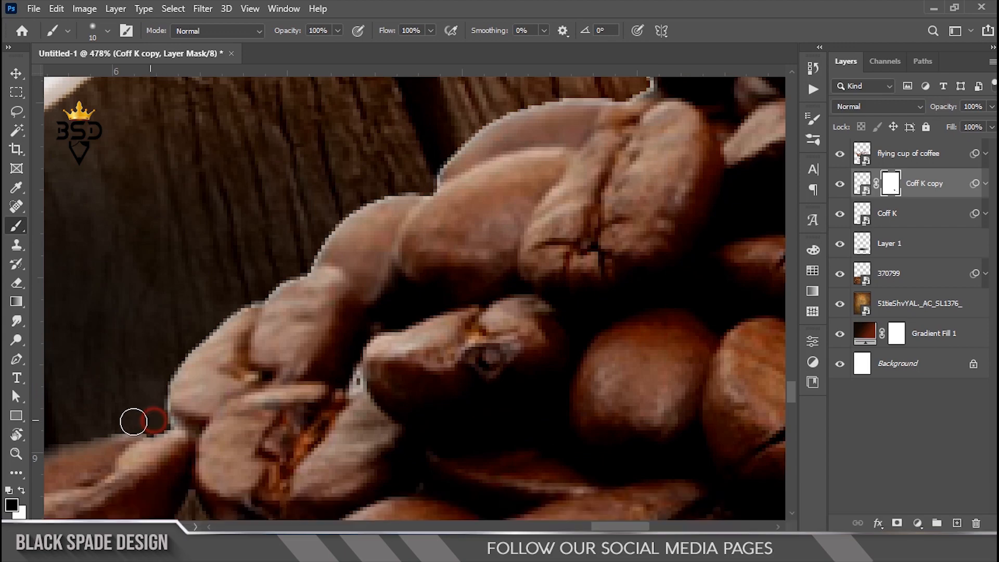
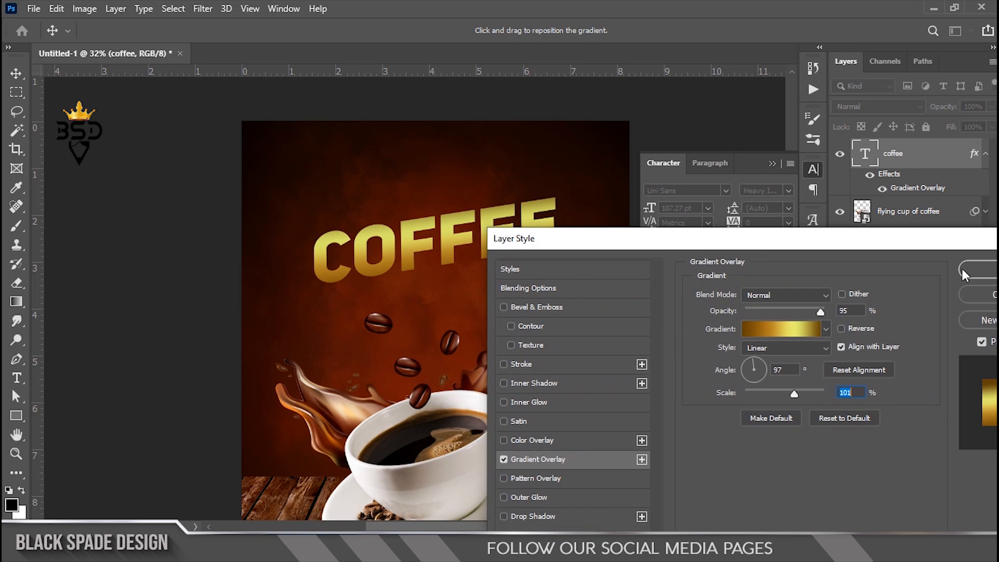
# Step: Zoom and pan the view to centre on the COFFEE title
pyautogui.scroll(2, 447, 242)
pyautogui.moveTo(448, 242); pyautogui.dragTo(539, 229)
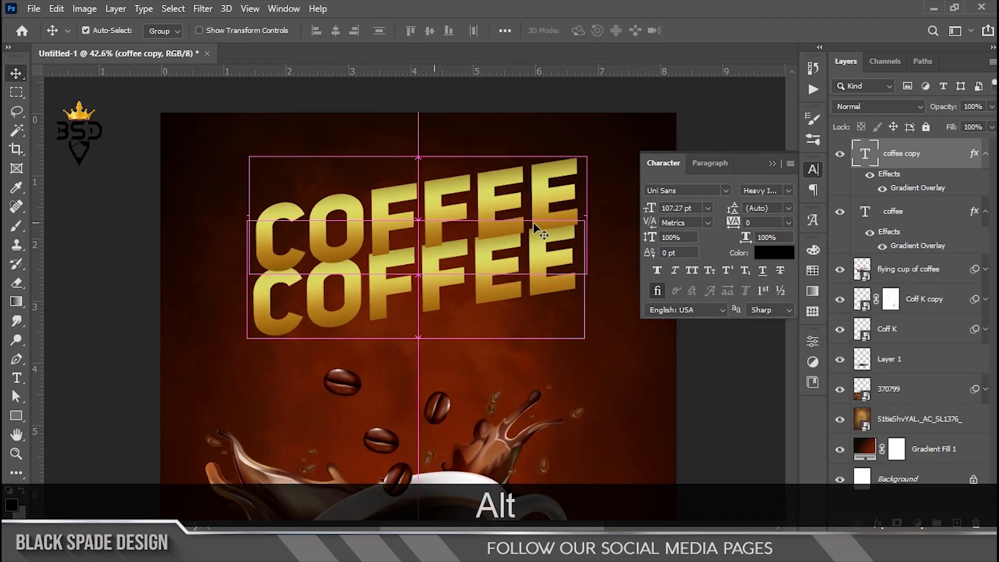
# Step: Retype the copied title as 'Enjoy Our Best' in Golden Ranger at 37 pt
pyautogui.click(865, 155)
pyautogui.doubleClick(865, 155)
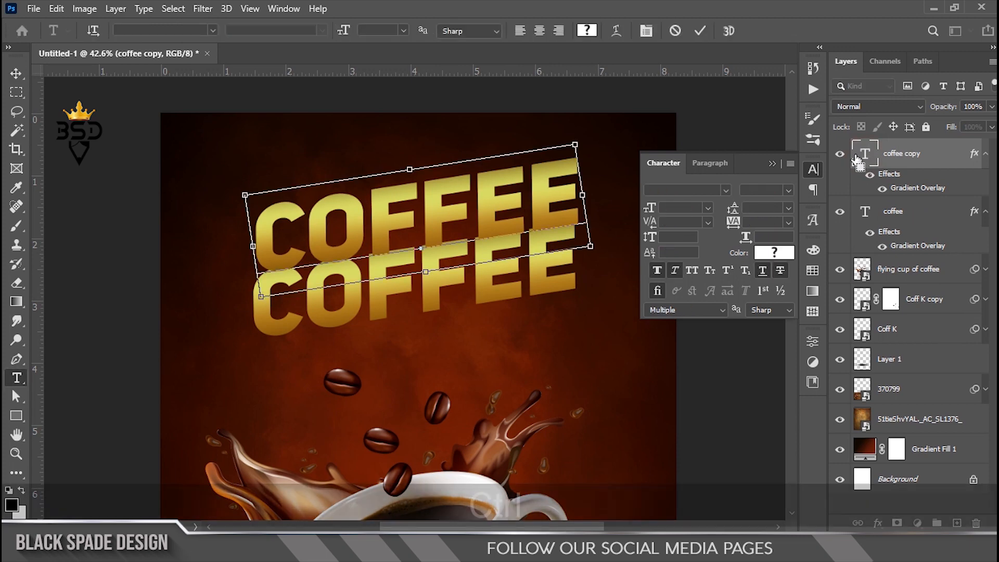
pyautogui.hotkey('ctrl', 'a')
pyautogui.click(726, 191)
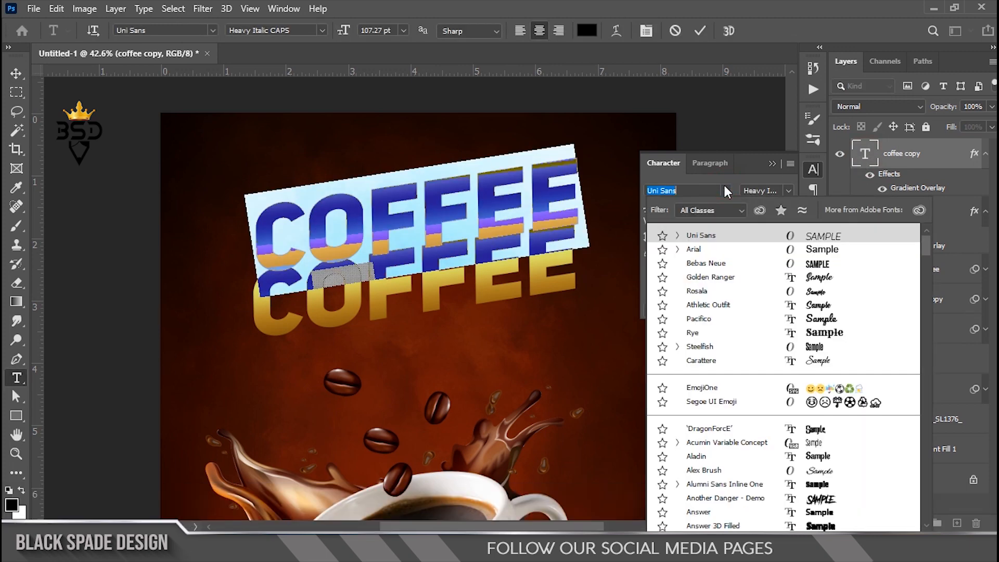
pyautogui.click(728, 278)
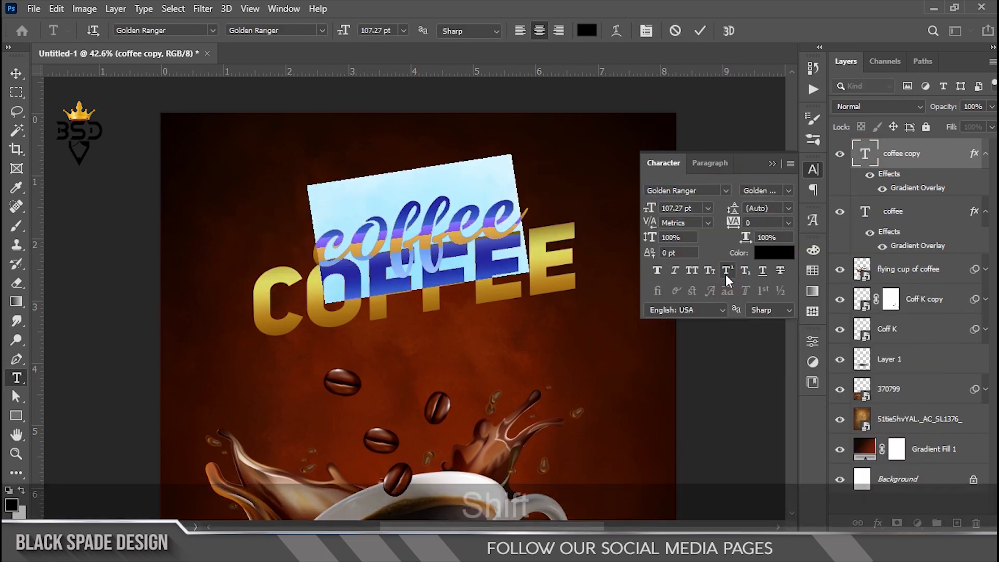
pyautogui.write('E')
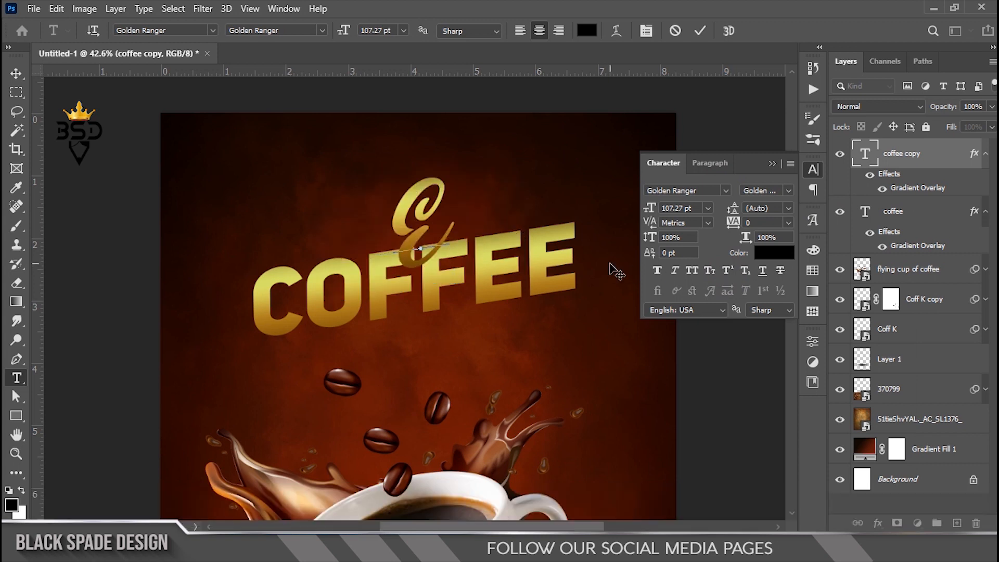
pyautogui.write('njoy')
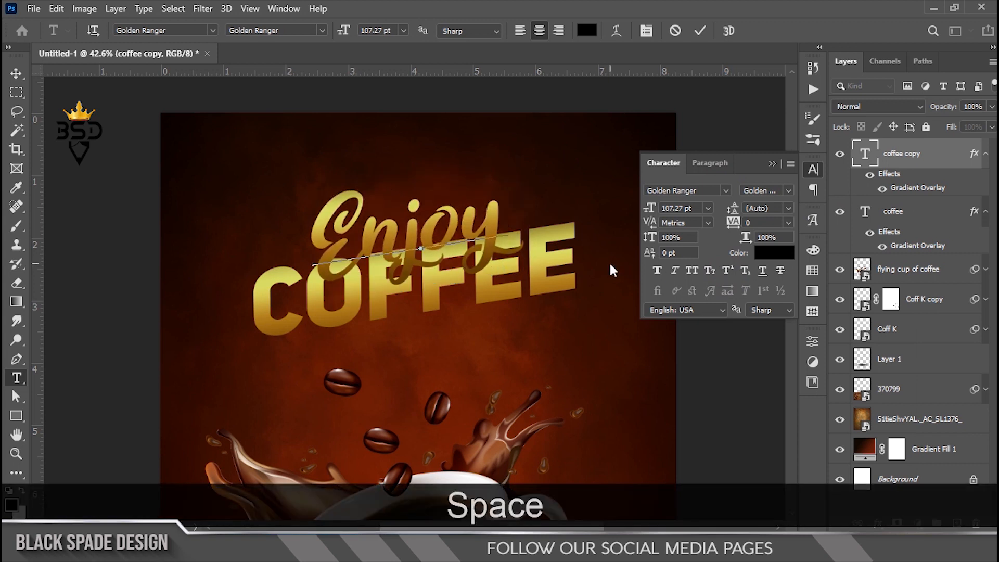
pyautogui.write(' Our Bes')
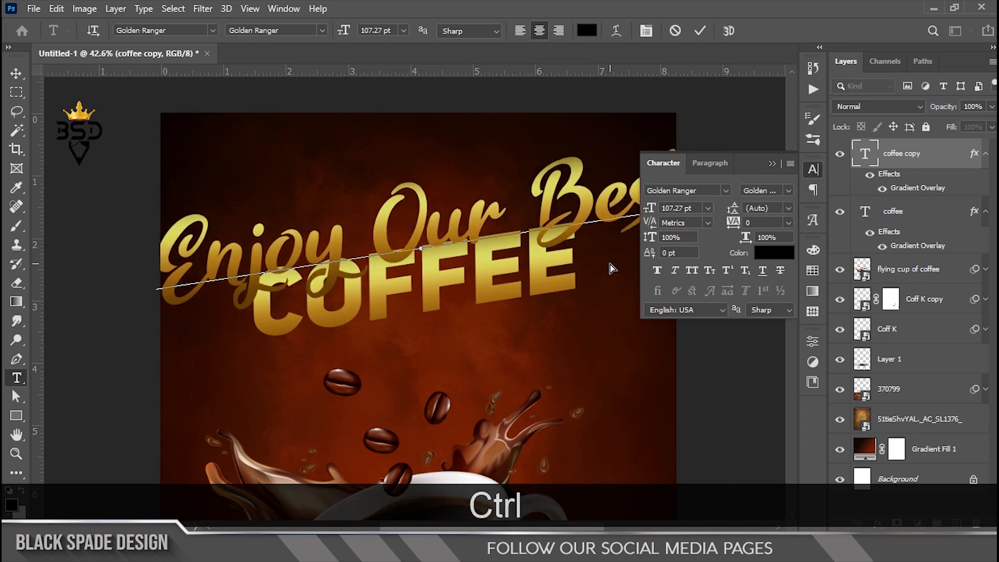
pyautogui.hotkey('ctrl', 'a')
pyautogui.moveTo(645, 208); pyautogui.dragTo(596, 228)
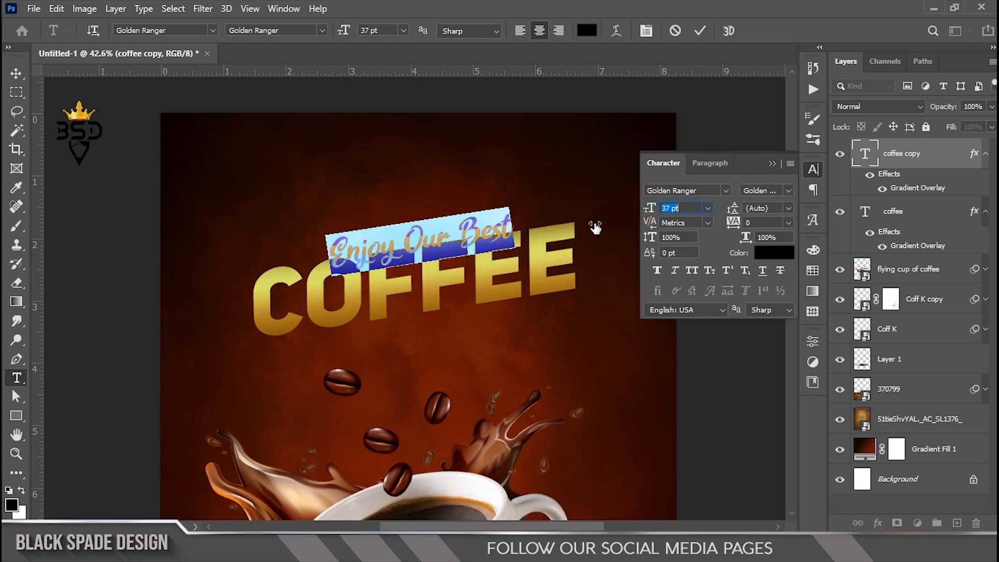
pyautogui.click(700, 30)
# Step: Move the tagline just above COFFEE, enlarge it slightly and nudge it up-left
pyautogui.press('v')
pyautogui.scroll(5, 416, 224)
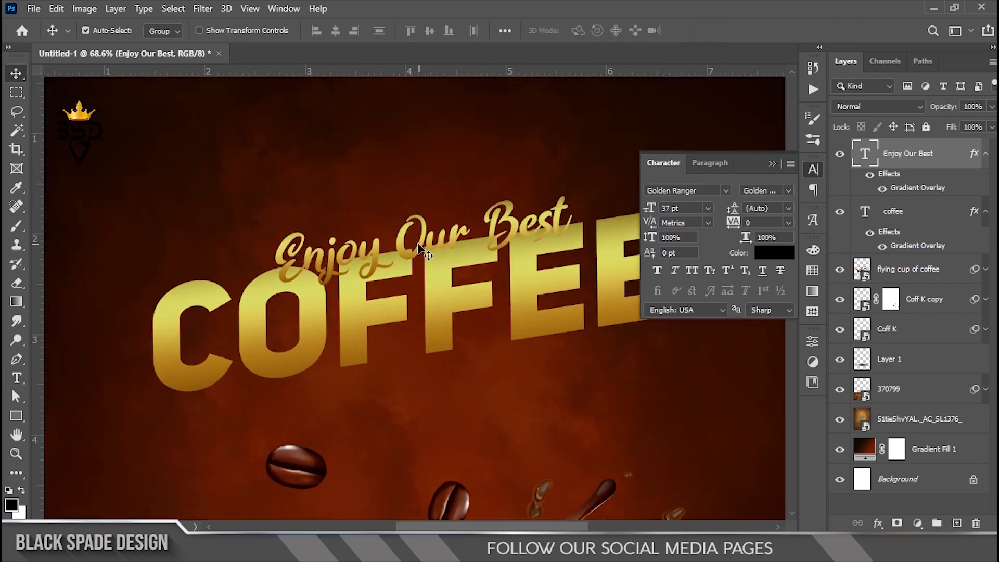
pyautogui.moveTo(396, 244); pyautogui.dragTo(382, 202)
pyautogui.scroll(-1, 382, 202)
pyautogui.scroll(-4, 441, 233)
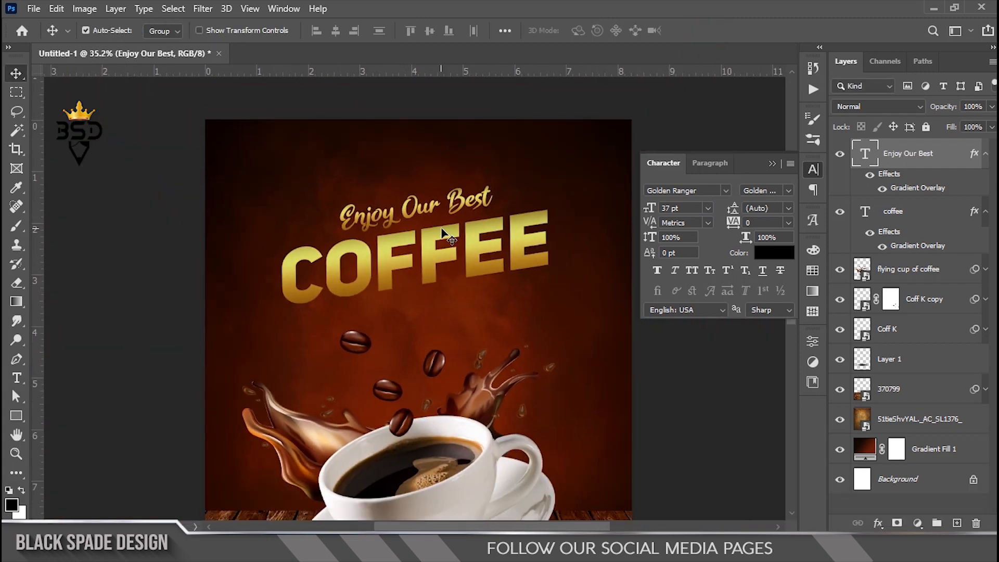
pyautogui.hotkey('ctrl', 't')
pyautogui.moveTo(494, 180); pyautogui.dragTo(503, 177)
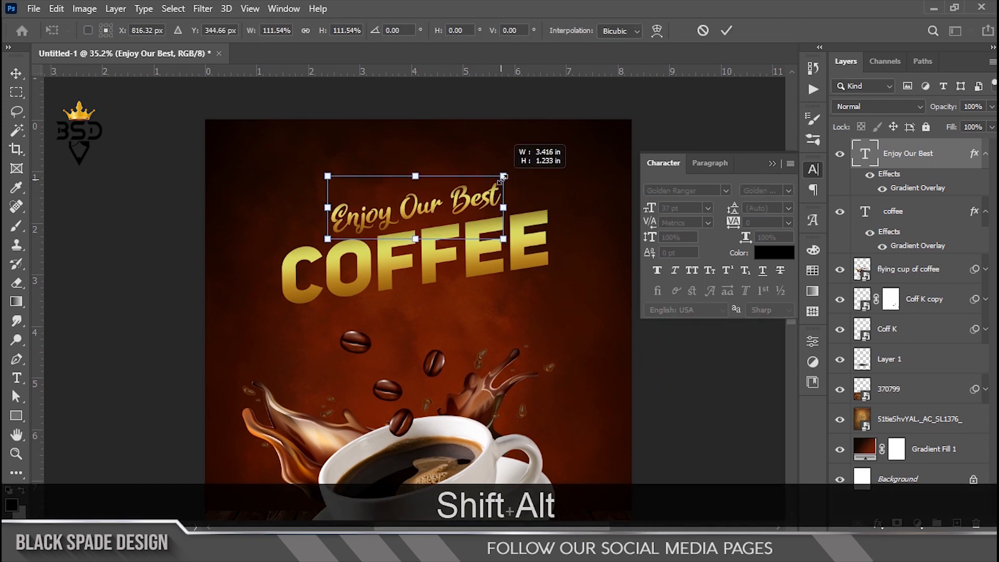
pyautogui.press('Return')
pyautogui.press('Left')
pyautogui.press('Left')
pyautogui.press('Up')
pyautogui.press('Up')
pyautogui.press('Up')
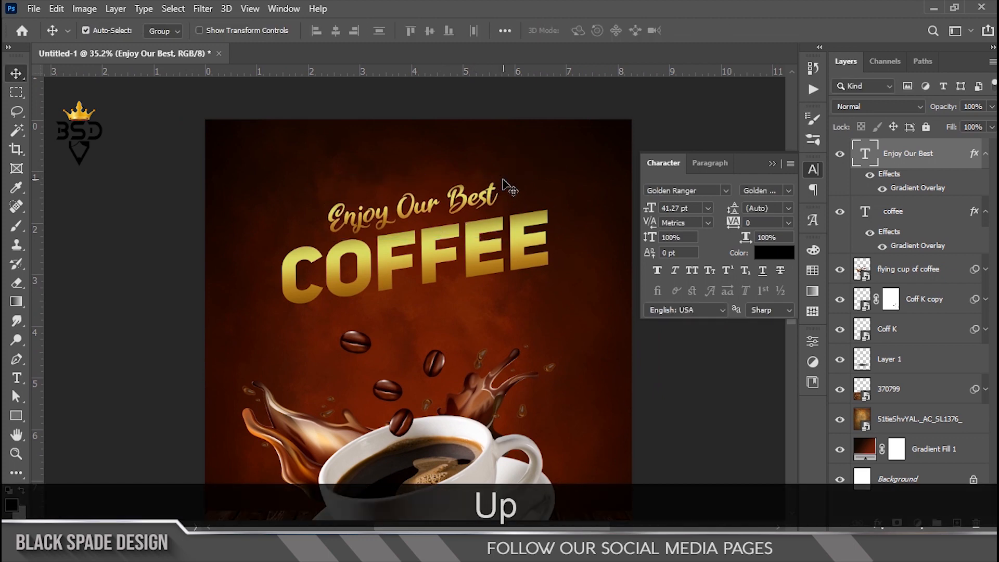
pyautogui.press('Left')
pyautogui.scroll(3, 395, 250)
# Step: Place the single-line-border graphic into the poster
pyautogui.press('space')
pyautogui.moveTo(364, 284); pyautogui.dragTo(401, 298)
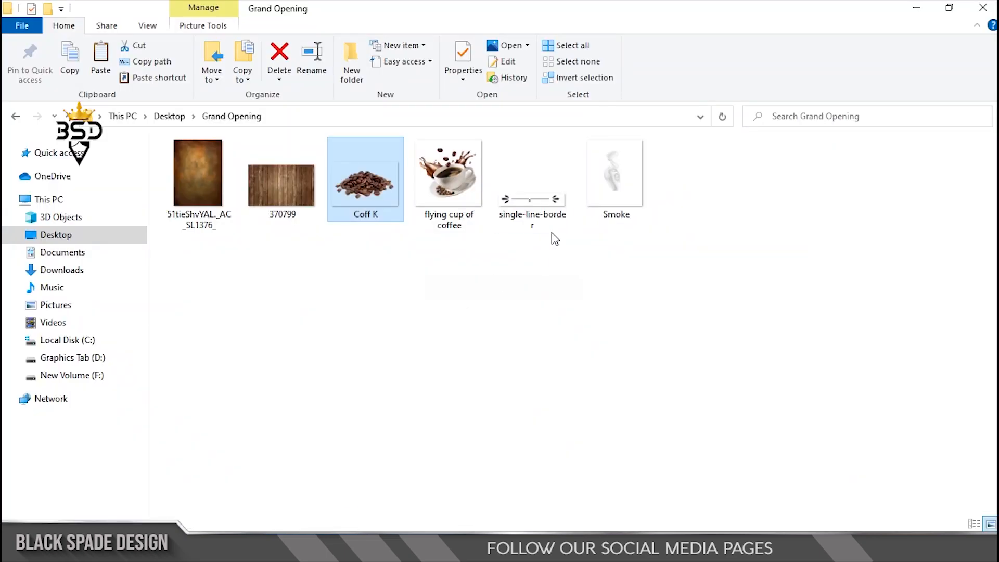
pyautogui.moveTo(521, 223); pyautogui.dragTo(480, 357)
# Step: Rotate the border graphic about -12 degrees, shrink it and move it below COFFEE
pyautogui.scroll(-3, 480, 360)
pyautogui.click(772, 164)
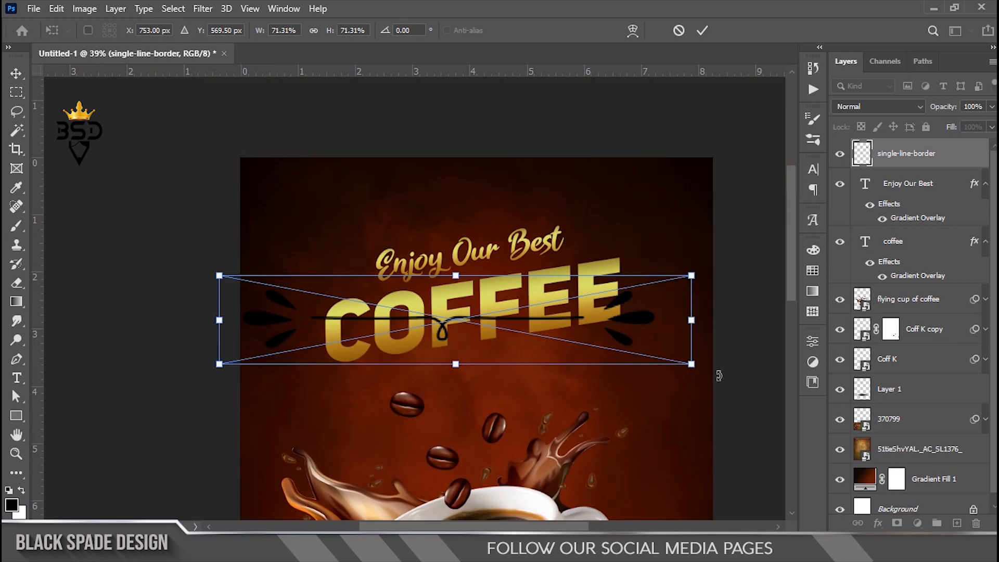
pyautogui.moveTo(683, 400); pyautogui.dragTo(698, 328)
pyautogui.moveTo(674, 230); pyautogui.dragTo(570, 282)
pyautogui.moveTo(506, 310); pyautogui.dragTo(542, 358)
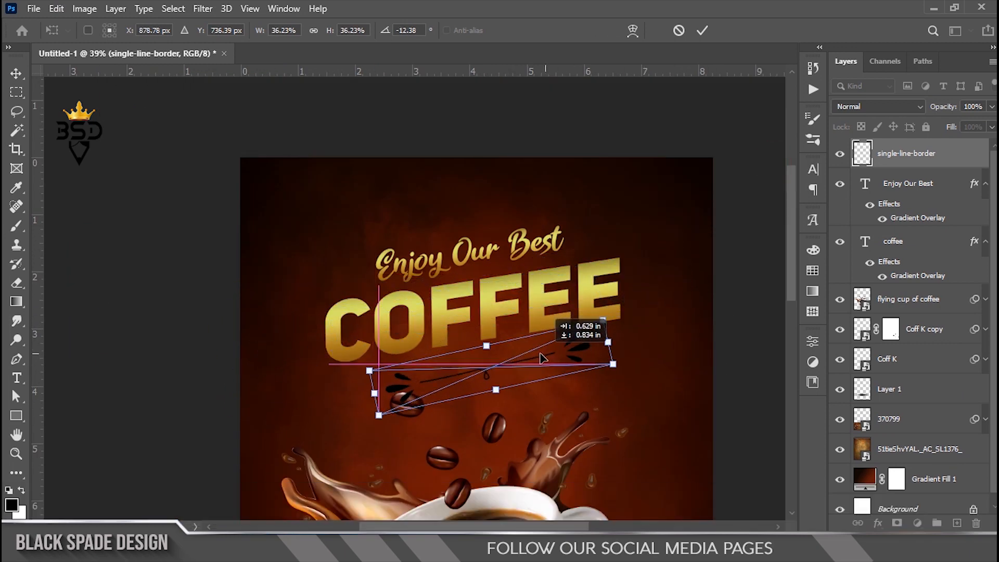
# Step: Warp the border with an Arc style bending downward at about -57%
pyautogui.click(633, 30)
pyautogui.click(364, 29)
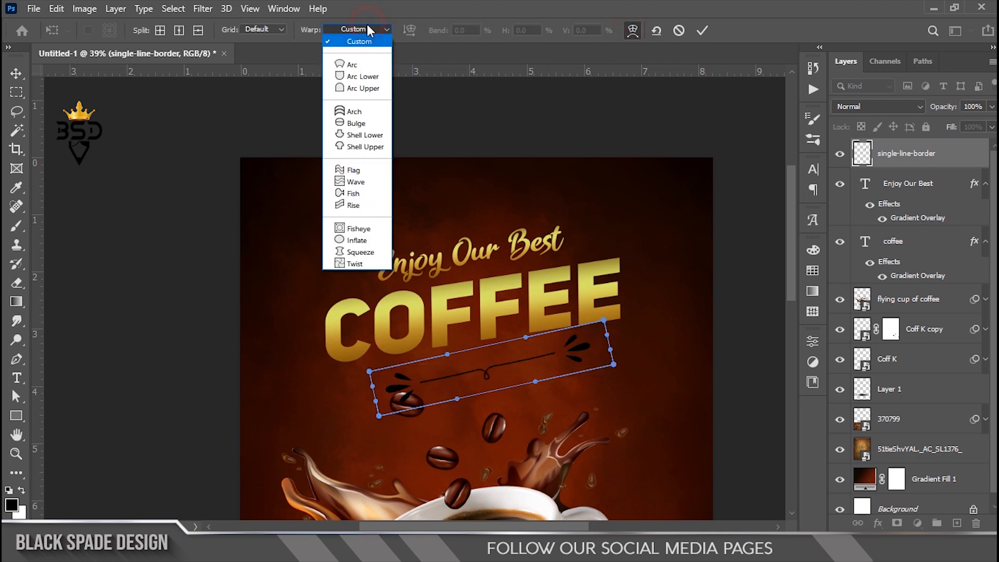
pyautogui.click(359, 65)
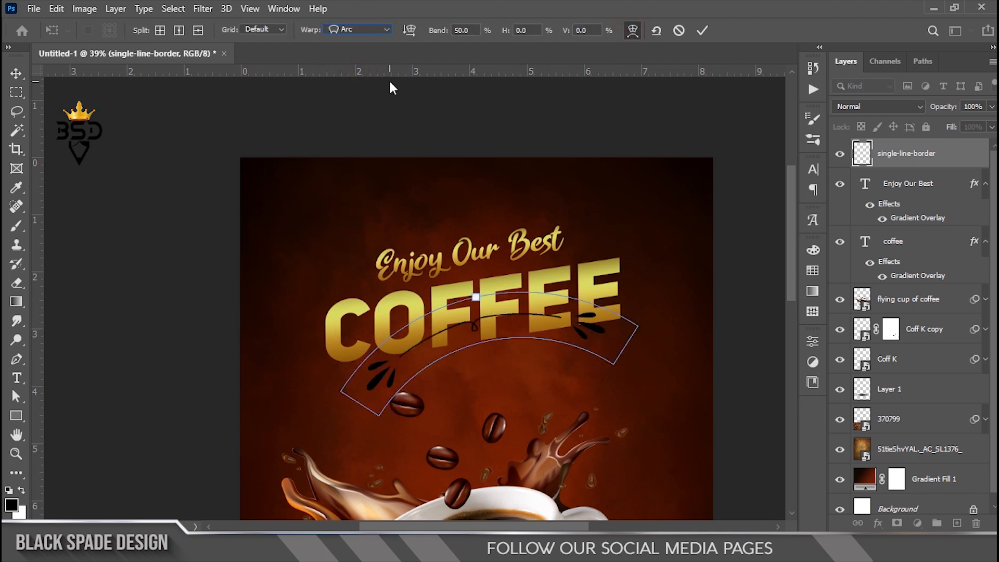
pyautogui.moveTo(434, 36); pyautogui.dragTo(370, 36)
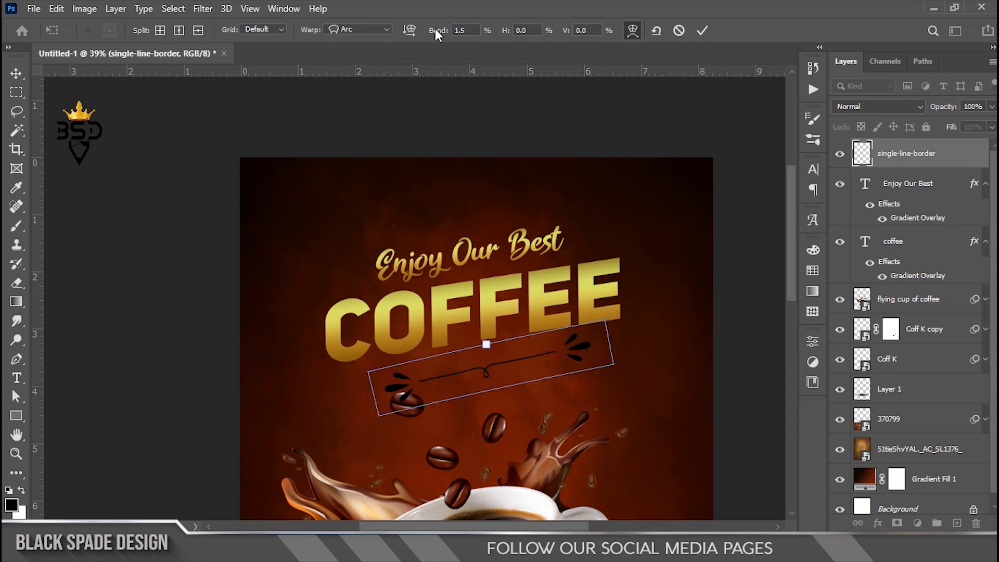
pyautogui.moveTo(221, 50); pyautogui.dragTo(42, 66)
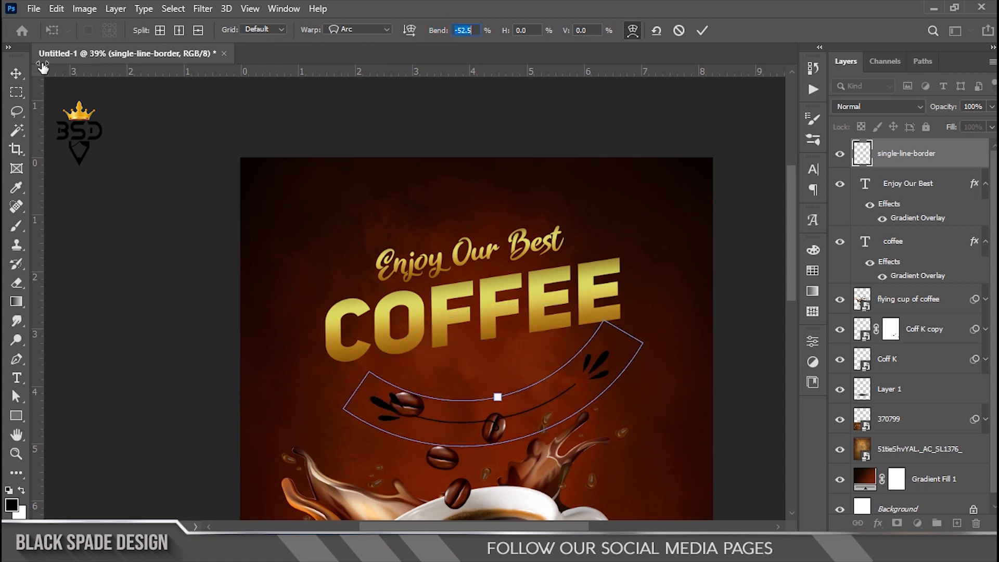
pyautogui.moveTo(436, 29); pyautogui.dragTo(374, 41)
pyautogui.click(700, 32)
# Step: Move the arced border up under COFFEE, shrink it to about 77%, and add a Gradient Overlay
pyautogui.scroll(2, 536, 411)
pyautogui.hotkey('ctrl', 't')
pyautogui.moveTo(540, 400); pyautogui.dragTo(536, 381)
pyautogui.moveTo(661, 239); pyautogui.dragTo(615, 270)
pyautogui.press('Return')
pyautogui.click(879, 523)
pyautogui.click(914, 480)
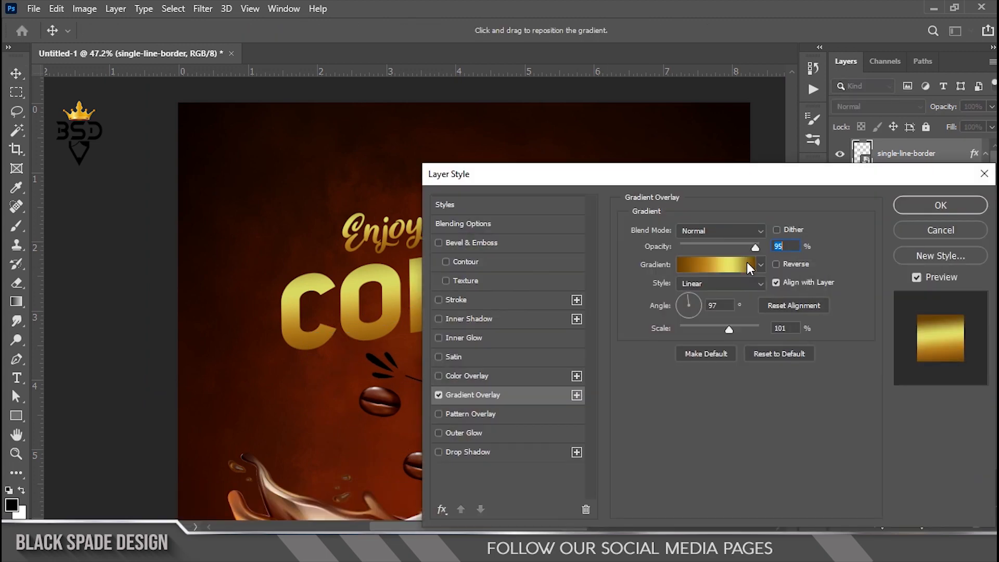
# Step: Apply the gold gradient overlay to the swash border
pyautogui.moveTo(765, 173); pyautogui.dragTo(929, 227)
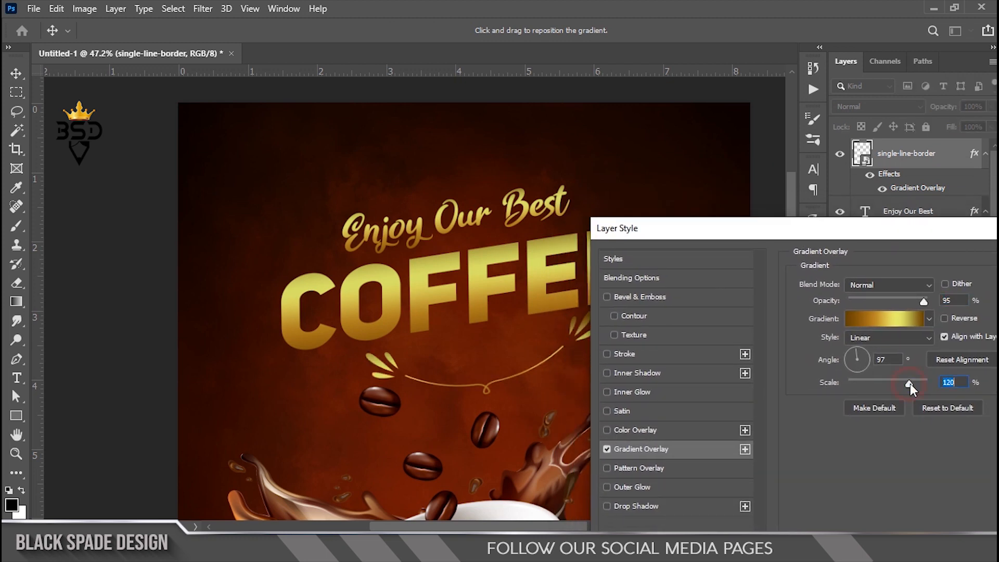
pyautogui.moveTo(926, 230); pyautogui.dragTo(745, 230)
pyautogui.click(906, 266)
pyautogui.scroll(-9, 500, 303)
pyautogui.scroll(3, 423, 215)
pyautogui.press('space')
pyautogui.scroll(2, 422, 213)
pyautogui.moveTo(422, 214); pyautogui.dragTo(440, 266)
# Step: Enlarge the COFFEE title to about 108%
pyautogui.rightClick(484, 236)
pyautogui.click(494, 242)
pyautogui.hotkey('ctrl', 't')
pyautogui.moveTo(557, 180); pyautogui.dragTo(574, 179)
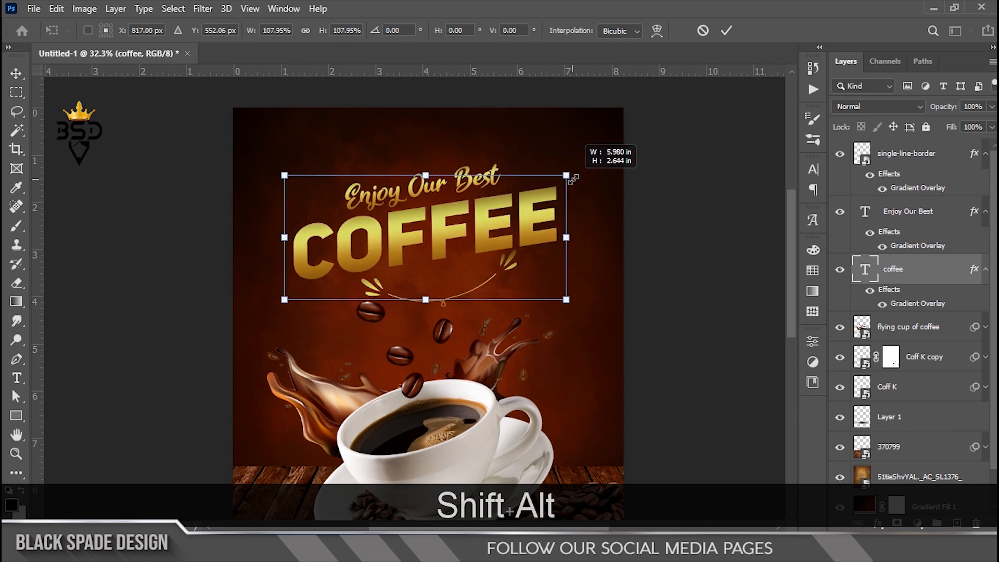
pyautogui.press('Return')
# Step: Nudge the Enjoy Our Best tagline one step left
pyautogui.rightClick(475, 188)
pyautogui.click(478, 191)
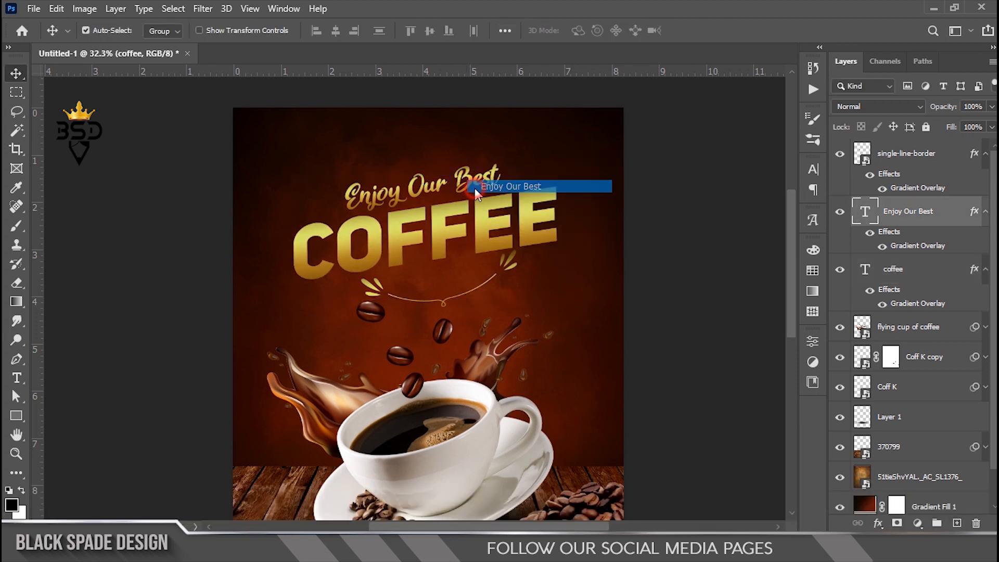
pyautogui.press('Left')
pyautogui.press('Left')
# Step: Add a Stroke layer style to the COFFEE title
pyautogui.rightClick(482, 206)
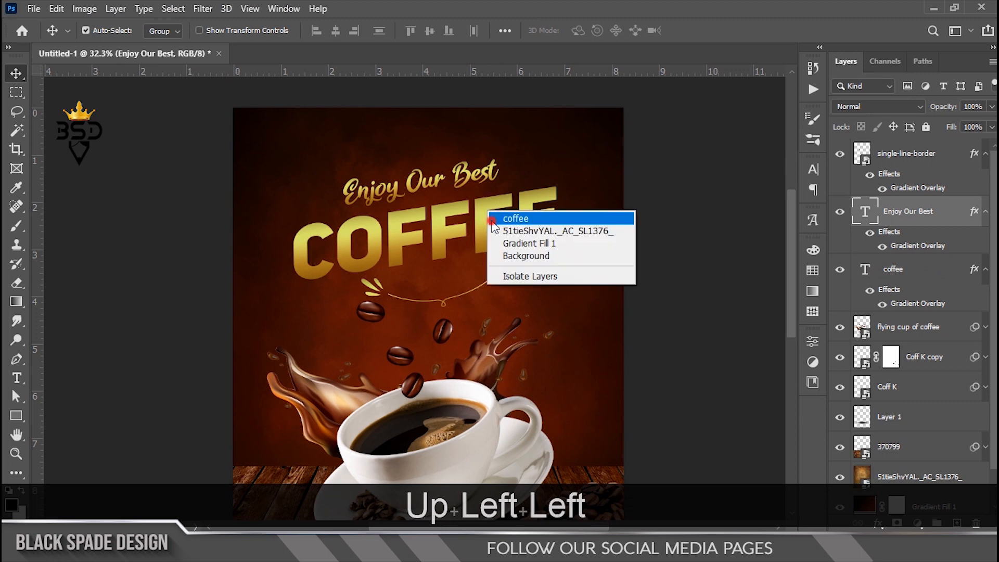
pyautogui.click(513, 216)
pyautogui.click(878, 523)
pyautogui.click(904, 420)
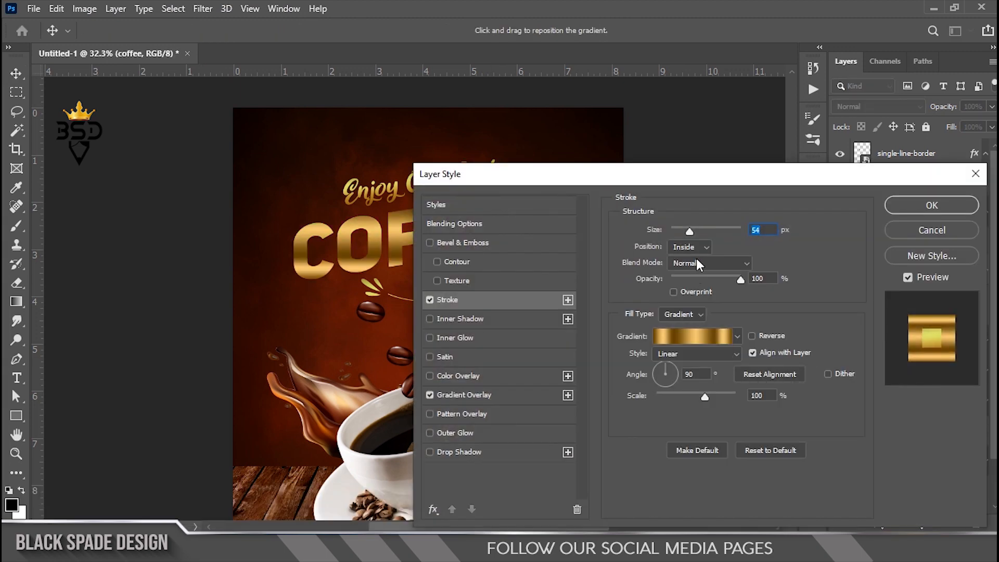
# Step: Give the COFFEE title an 8 px gold stroke
pyautogui.moveTo(695, 235); pyautogui.dragTo(680, 230)
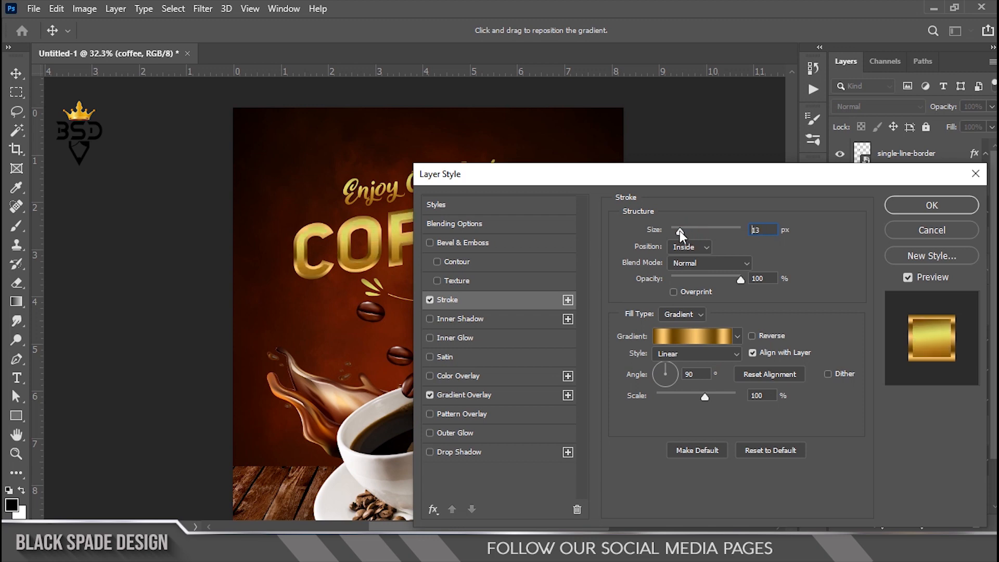
pyautogui.write('8')
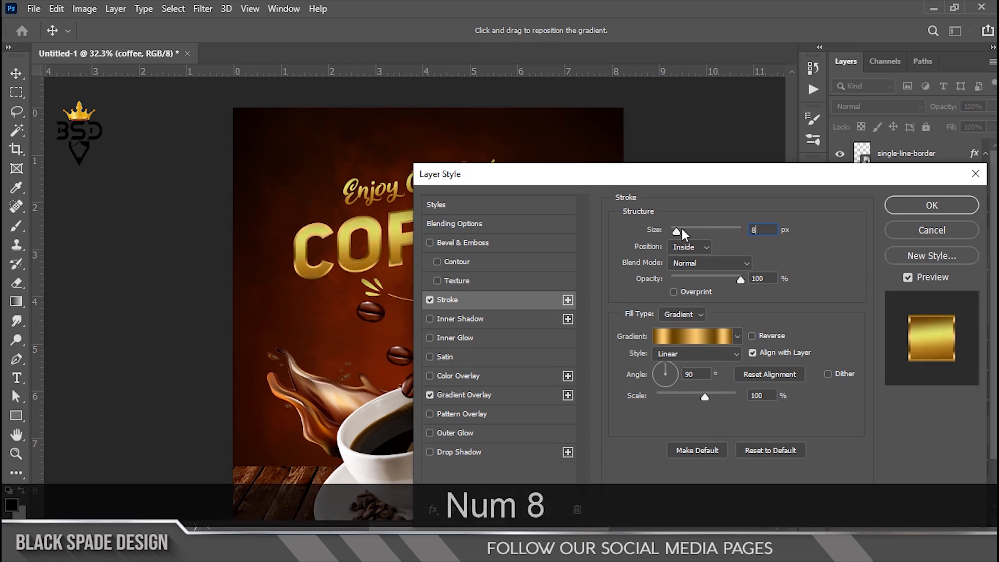
pyautogui.click(908, 205)
pyautogui.scroll(4, 397, 245)
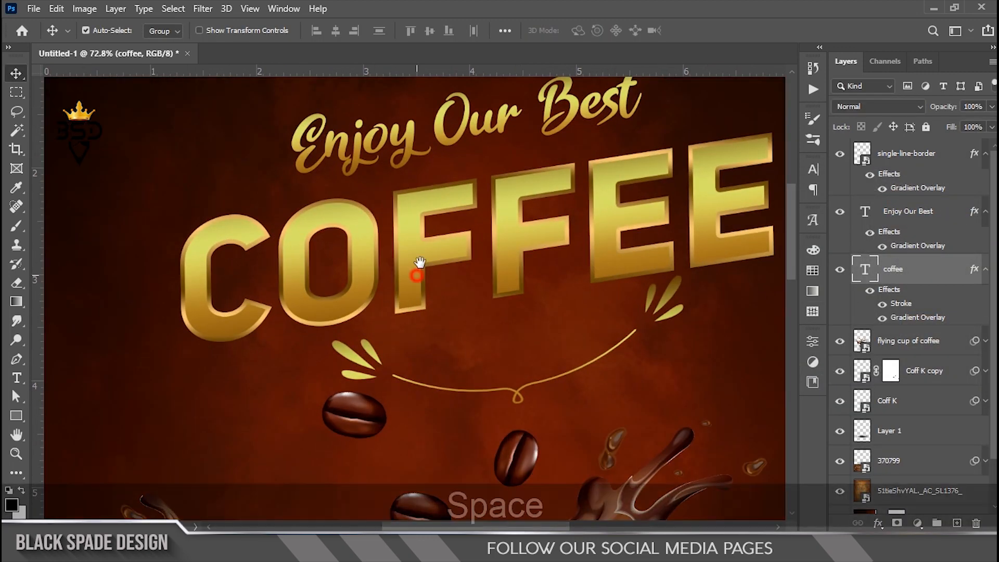
pyautogui.moveTo(417, 271); pyautogui.dragTo(453, 216)
# Step: Add a drop shadow to the COFFEE title at 28% opacity
pyautogui.doubleClick(888, 290)
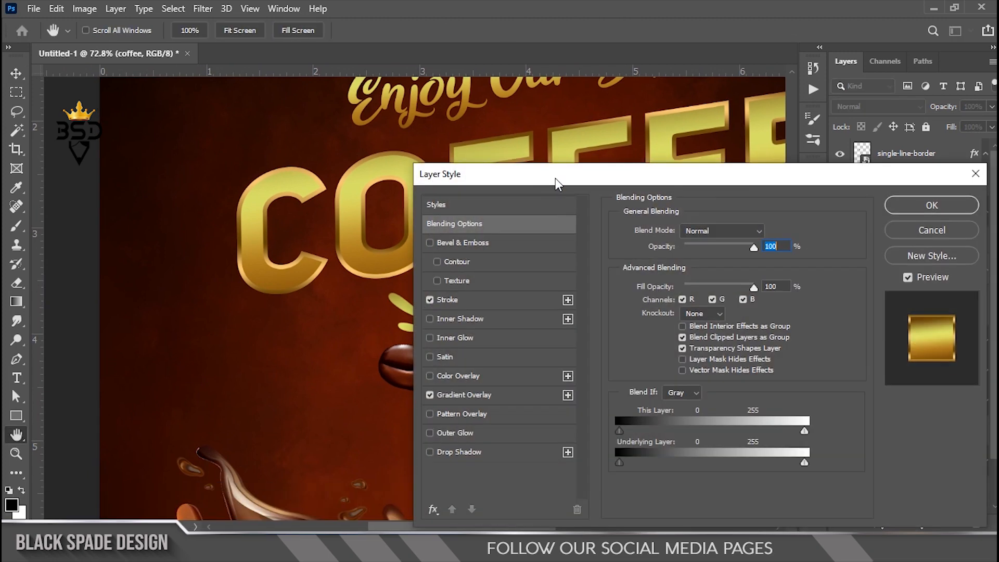
pyautogui.click(597, 439)
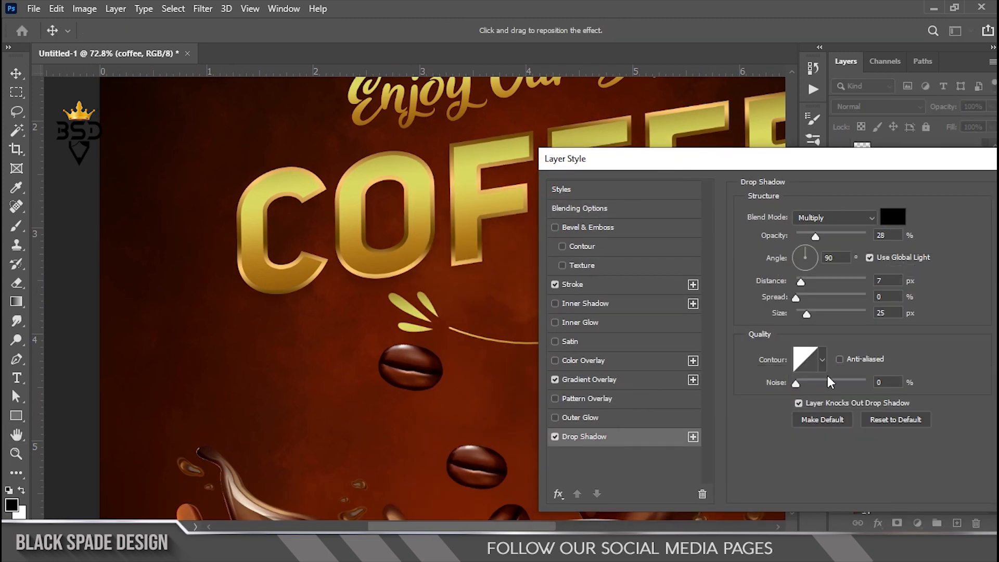
pyautogui.moveTo(824, 236); pyautogui.dragTo(824, 237)
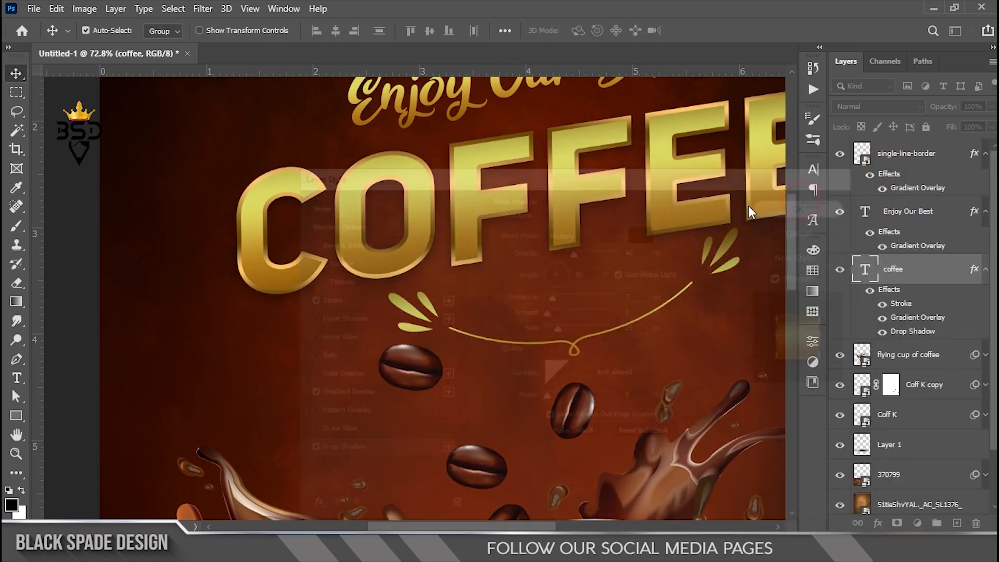
pyautogui.scroll(-10, 480, 230)
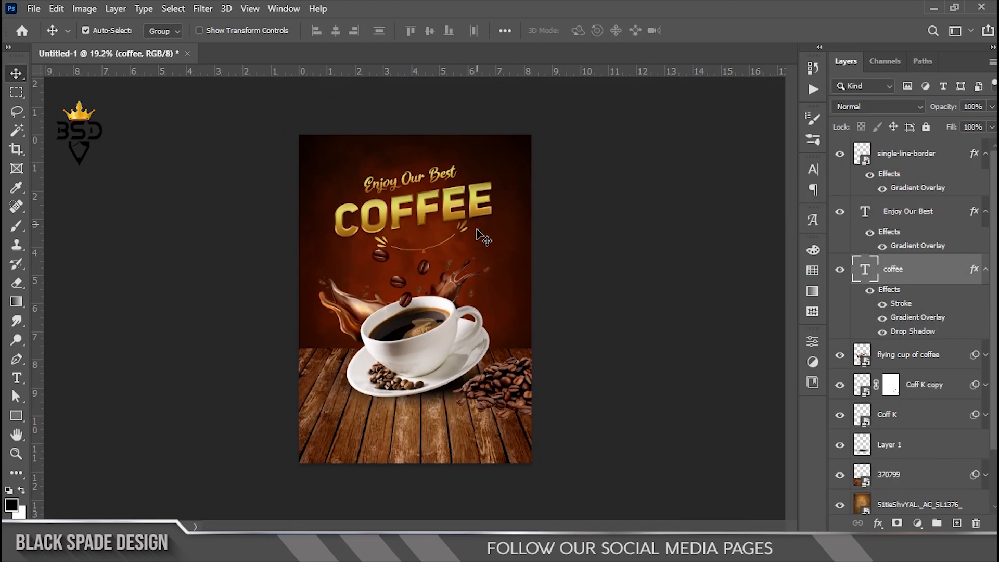
pyautogui.scroll(5, 440, 244)
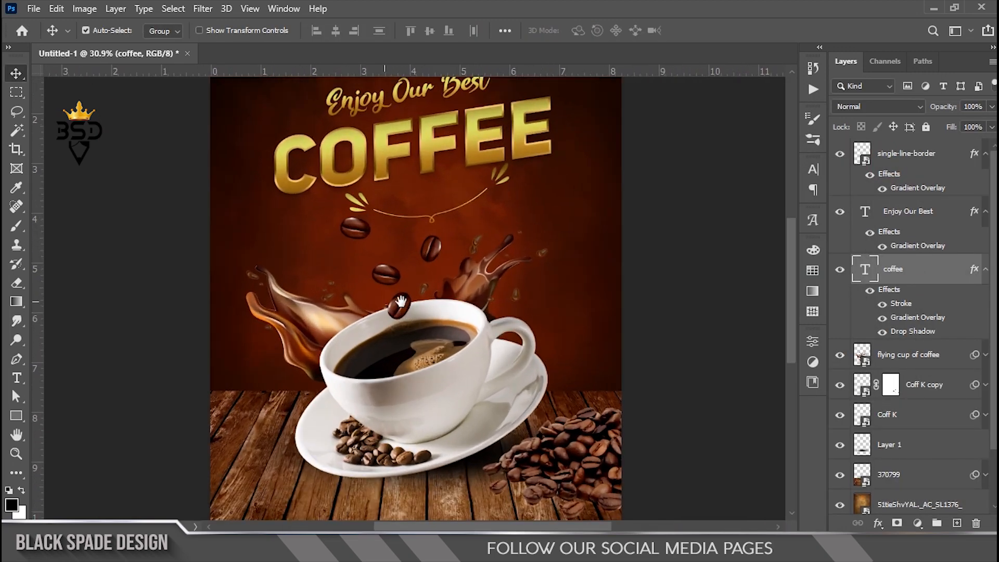
# Step: Collapse the effects lists of the coffee and Enjoy Our Best layers
pyautogui.press('space')
pyautogui.moveTo(425, 336); pyautogui.dragTo(427, 336)
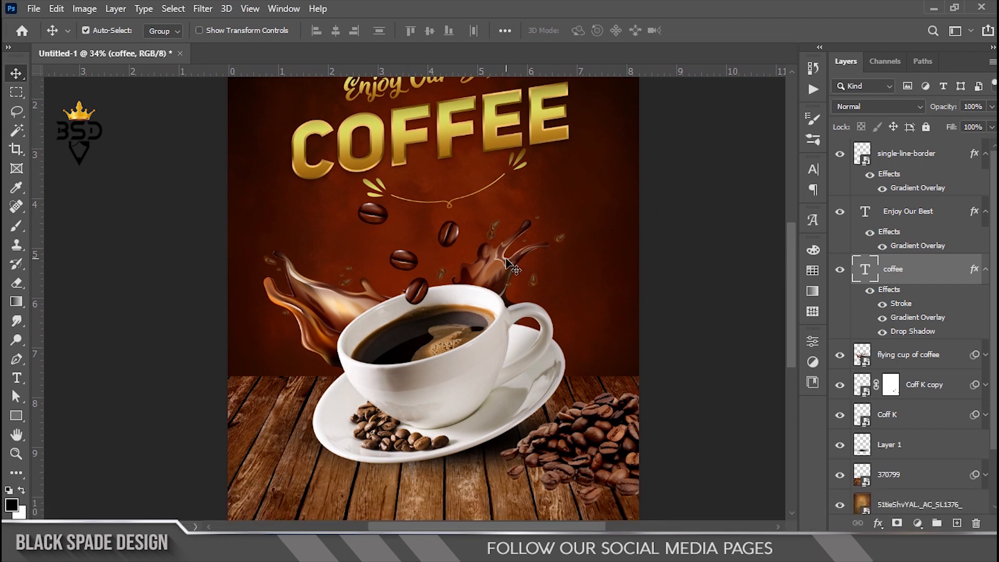
pyautogui.scroll(2, 511, 267)
pyautogui.click(987, 271)
pyautogui.click(986, 214)
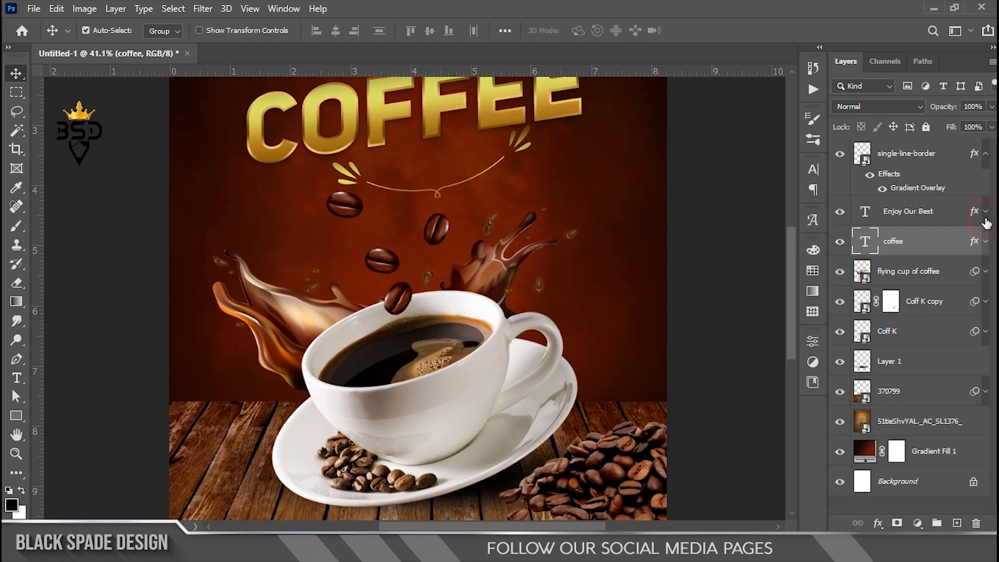
# Step: Draw a black thought-bubble custom shape above and right of the cup
pyautogui.click(16, 417)
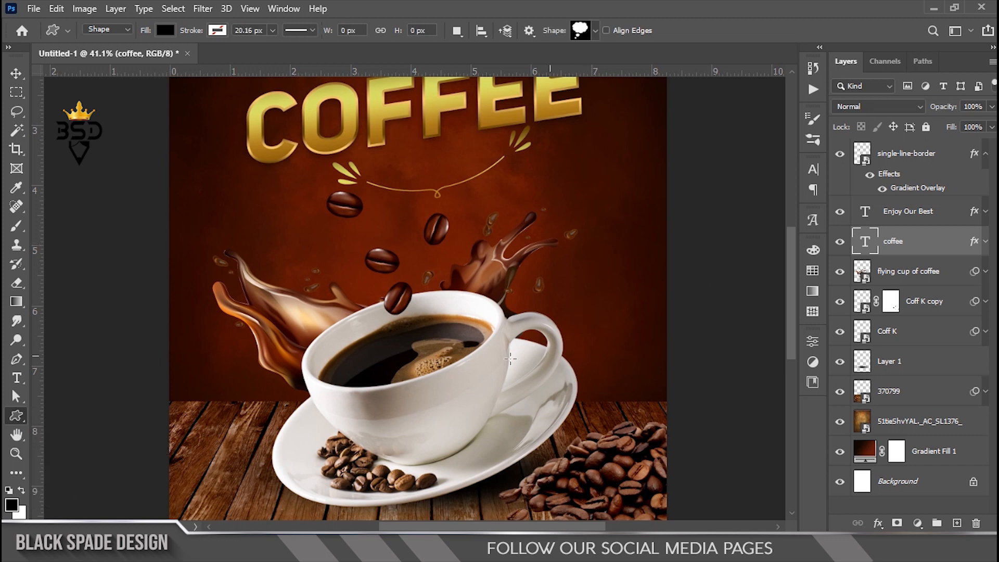
pyautogui.moveTo(508, 186); pyautogui.dragTo(629, 358)
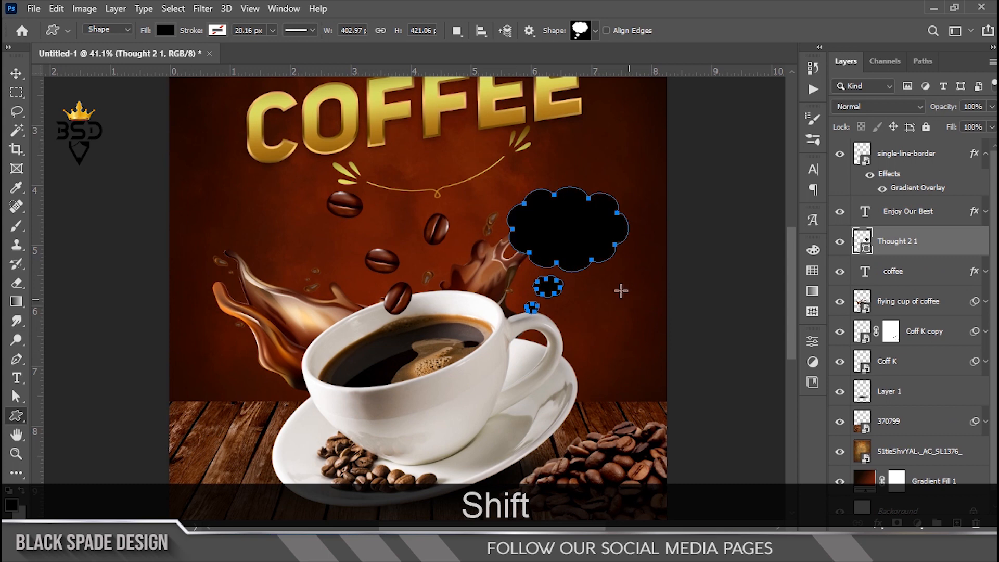
pyautogui.scroll(2, 569, 254)
pyautogui.press('v')
pyautogui.scroll(1, 577, 256)
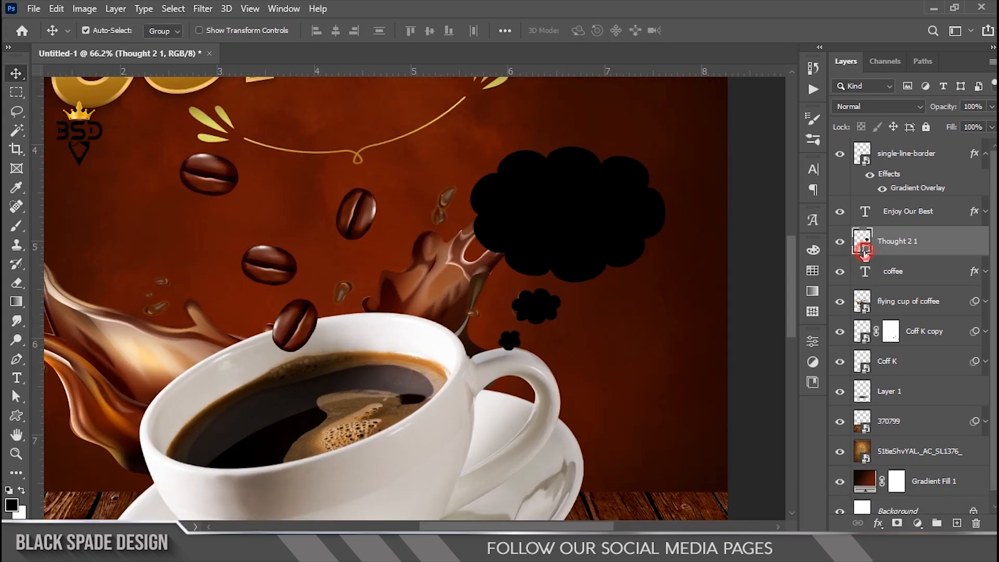
# Step: Fill the thought bubble with light warm grey #c7beba sampled from the cup
pyautogui.doubleClick(863, 251)
pyautogui.click(521, 349)
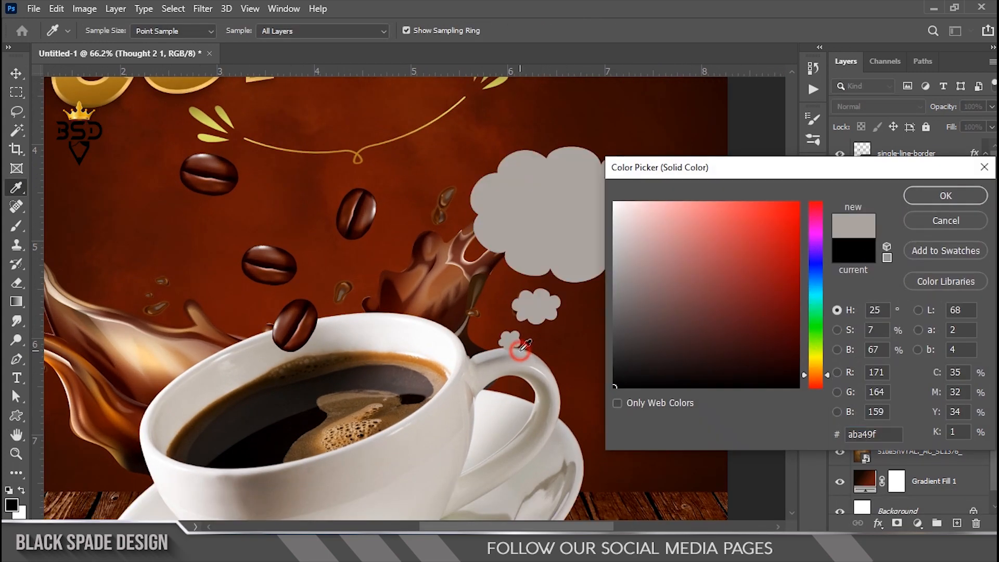
pyautogui.click(628, 245)
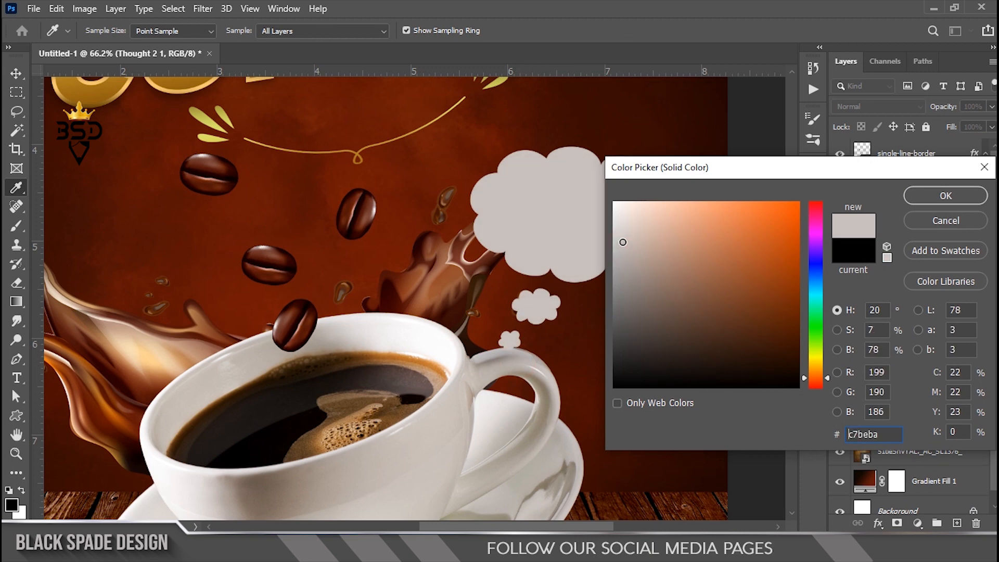
pyautogui.click(922, 200)
pyautogui.press('v')
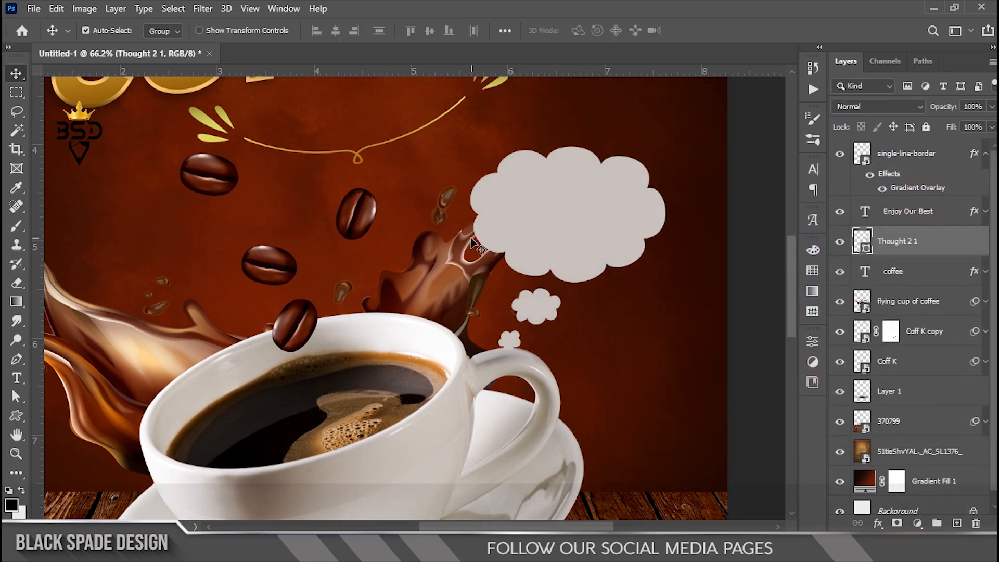
# Step: Scale the thought bubble down to about 92% above the cup
pyautogui.scroll(-4, 471, 242)
pyautogui.scroll(2, 503, 246)
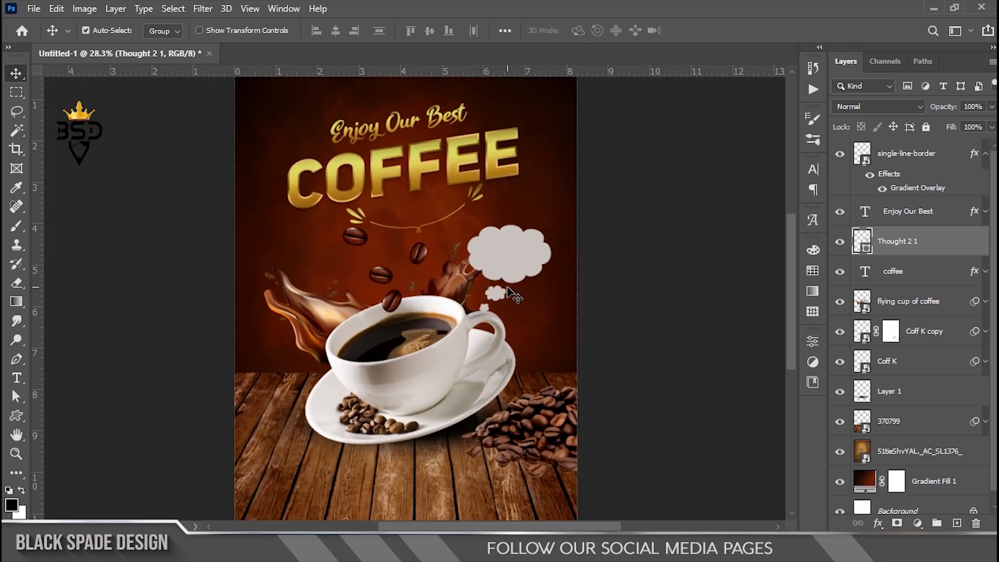
pyautogui.press('space')
pyautogui.scroll(1, 510, 255)
pyautogui.hotkey('ctrl', 't')
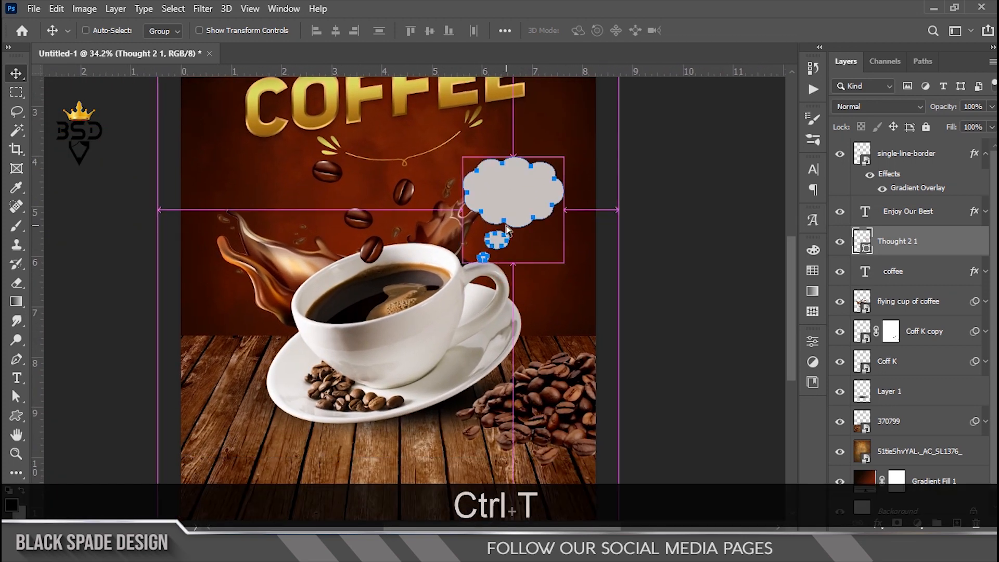
pyautogui.scroll(1, 510, 211)
pyautogui.moveTo(573, 147); pyautogui.dragTo(560, 151)
pyautogui.press('Return')
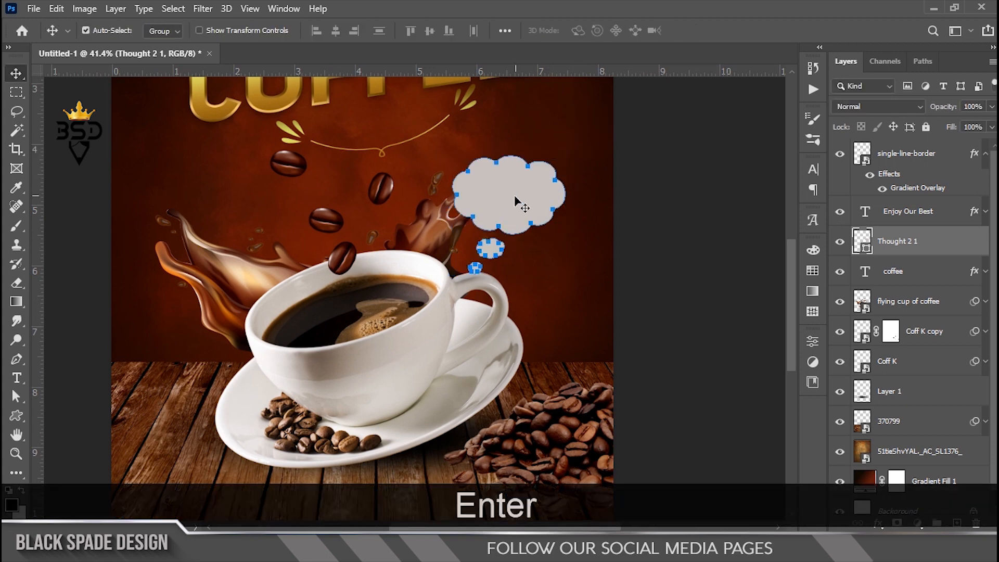
pyautogui.scroll(-5, 520, 205)
pyautogui.click(886, 222)
pyautogui.scroll(10, 467, 241)
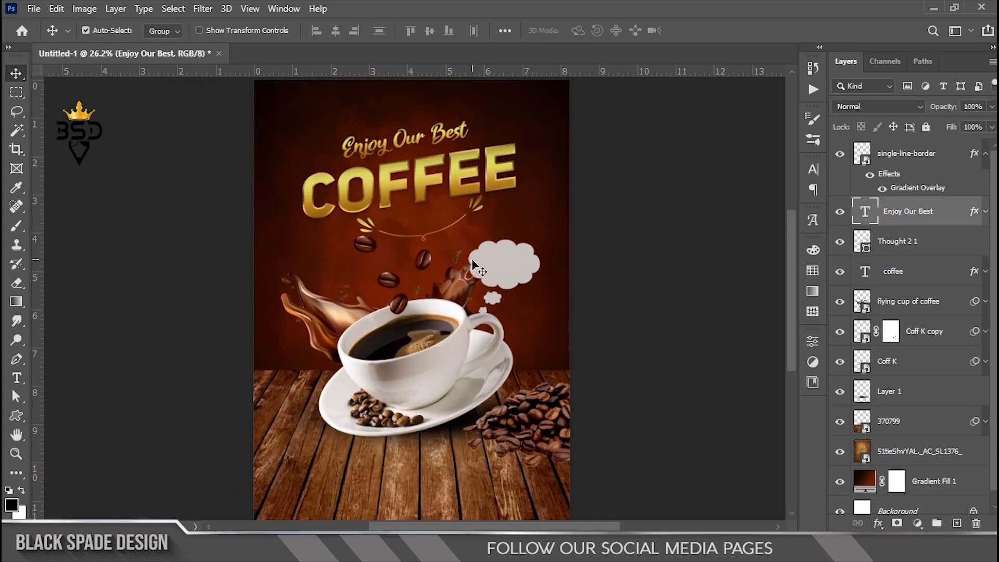
# Step: Type the price ₹15 inside the thought bubble, pasting the rupee symbol
pyautogui.press('space')
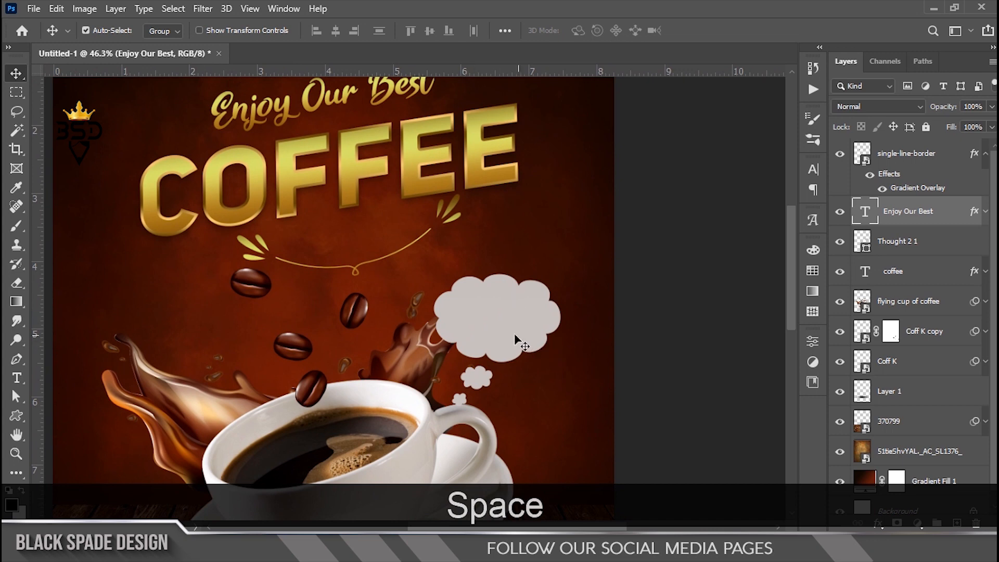
pyautogui.scroll(2, 514, 333)
pyautogui.press('t')
pyautogui.click(491, 319)
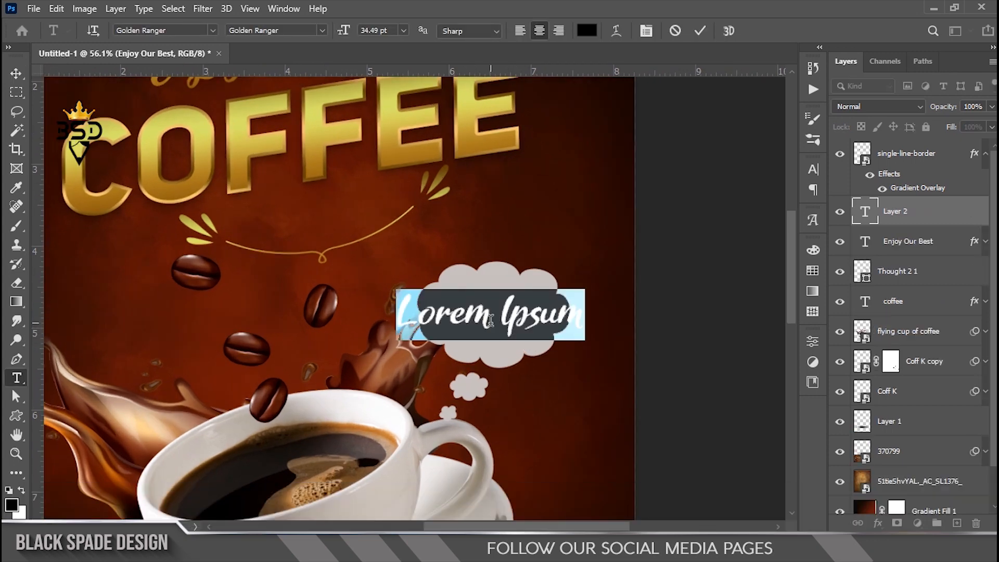
pyautogui.write('15')
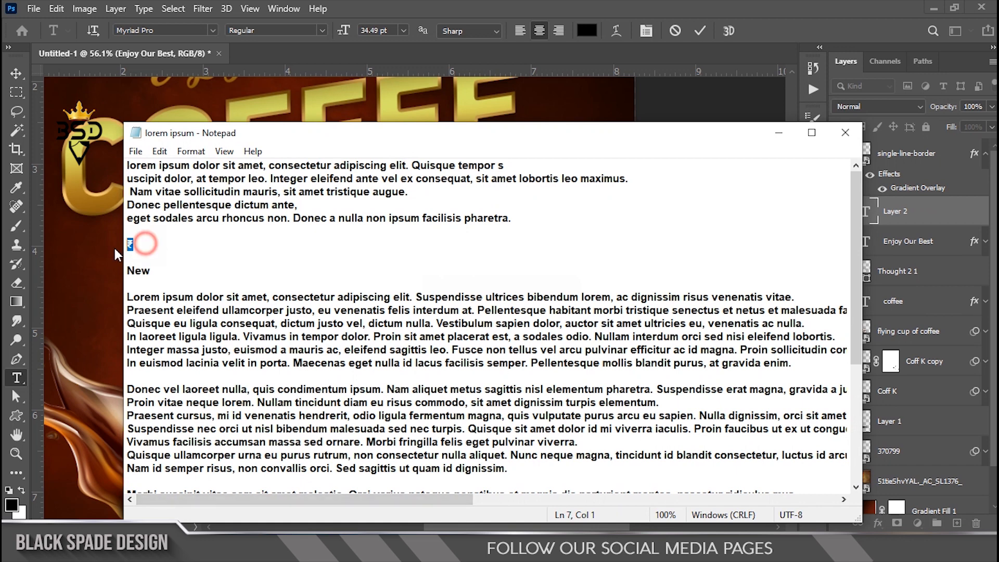
pyautogui.hotkey('ctrl', 'c')
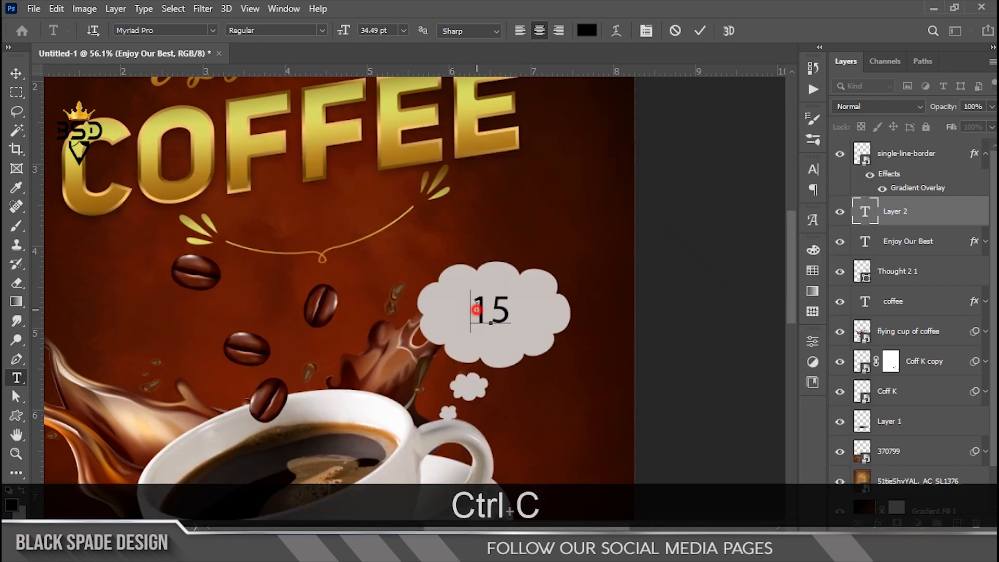
pyautogui.hotkey('ctrl', 'v')
# Step: Set the price to Bebas Neue, 63 pt, with 90% vertical scale
pyautogui.hotkey('ctrl', 'a')
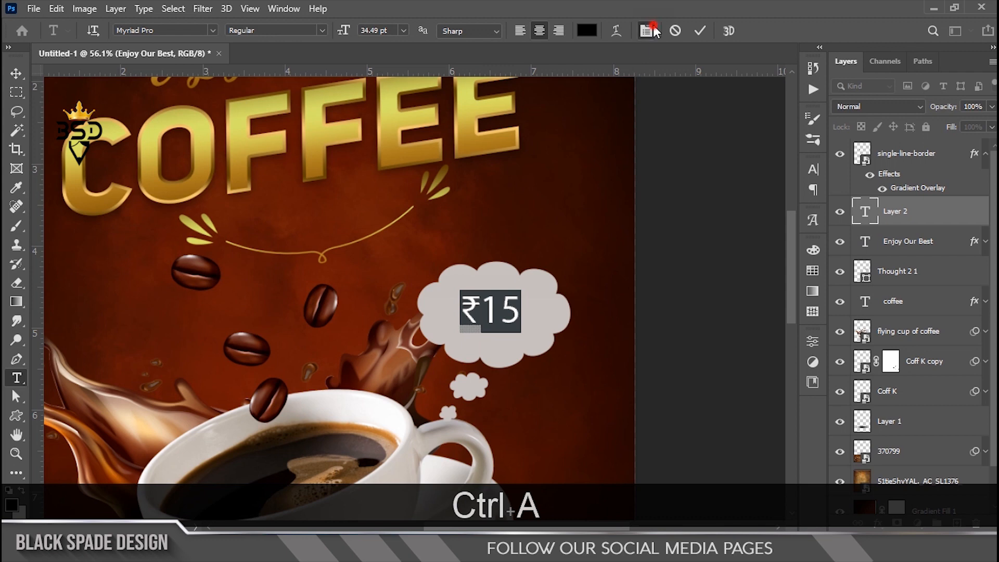
pyautogui.click(651, 30)
pyautogui.click(725, 191)
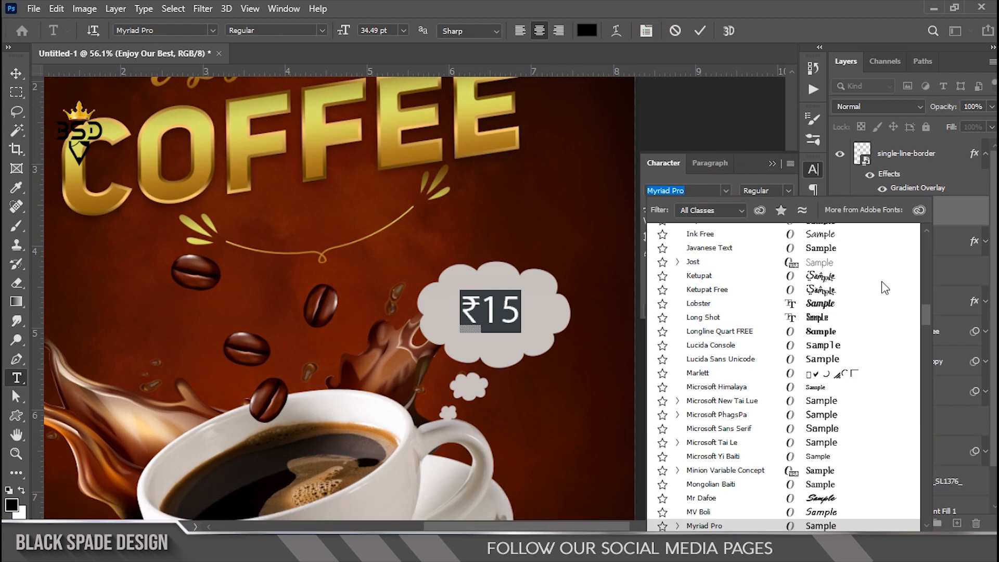
pyautogui.moveTo(923, 311); pyautogui.dragTo(921, 242)
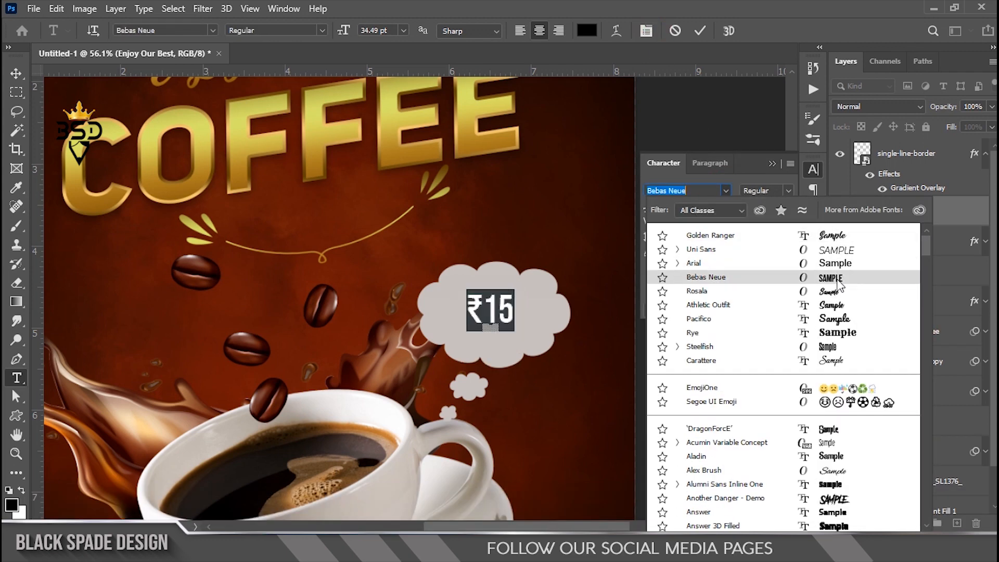
pyautogui.click(839, 280)
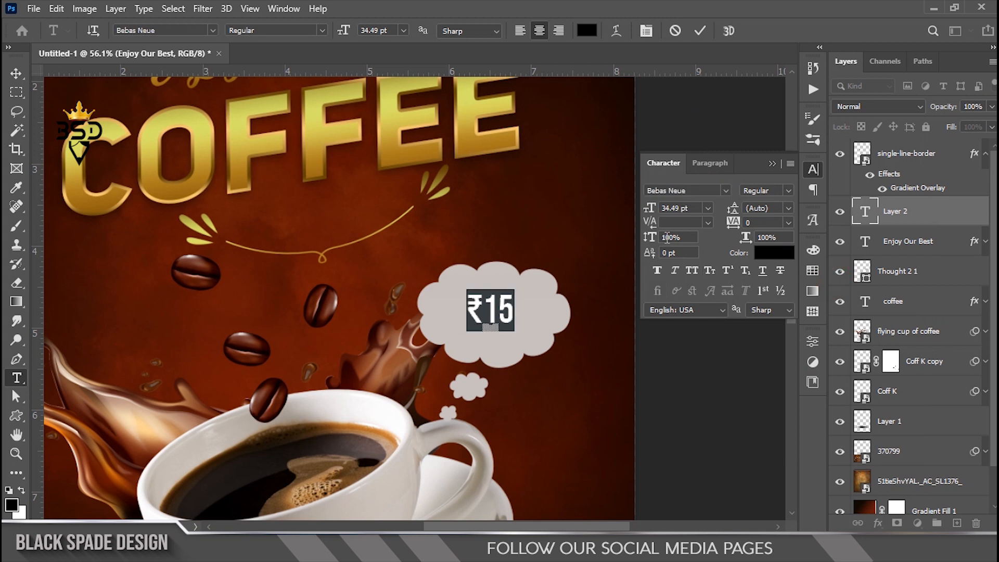
pyautogui.write('90')
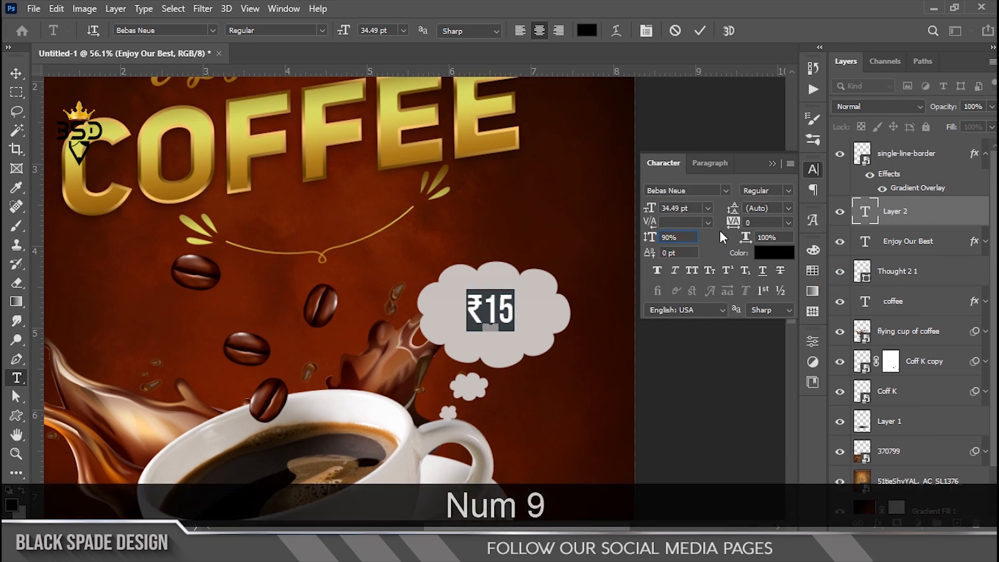
pyautogui.moveTo(647, 208); pyautogui.dragTo(670, 209)
# Step: Colour the price text dark brown #1c0500 and commit it
pyautogui.click(783, 255)
pyautogui.click(623, 105)
pyautogui.click(939, 203)
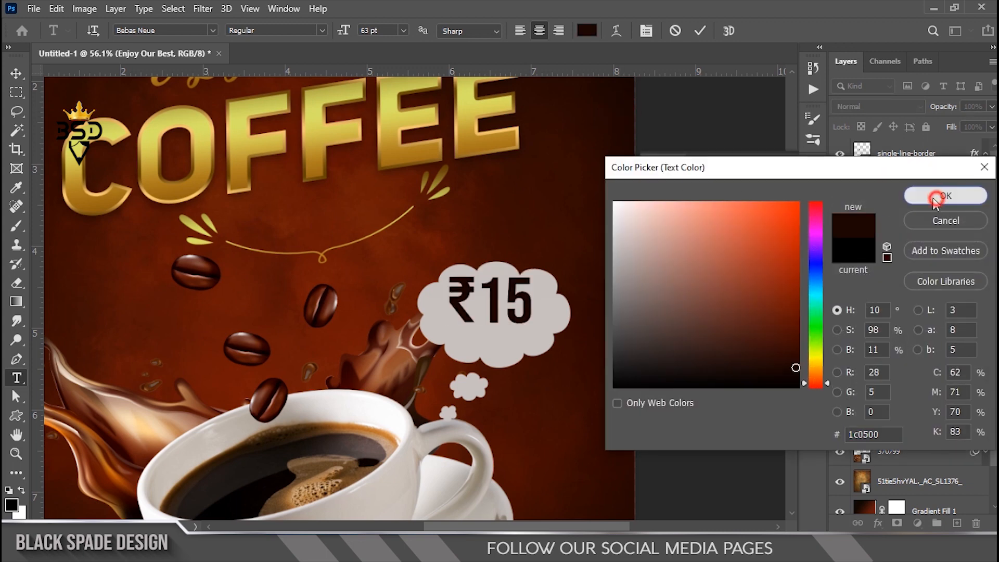
pyautogui.click(700, 31)
# Step: Move ₹15 lower inside the bubble
pyautogui.scroll(4, 507, 296)
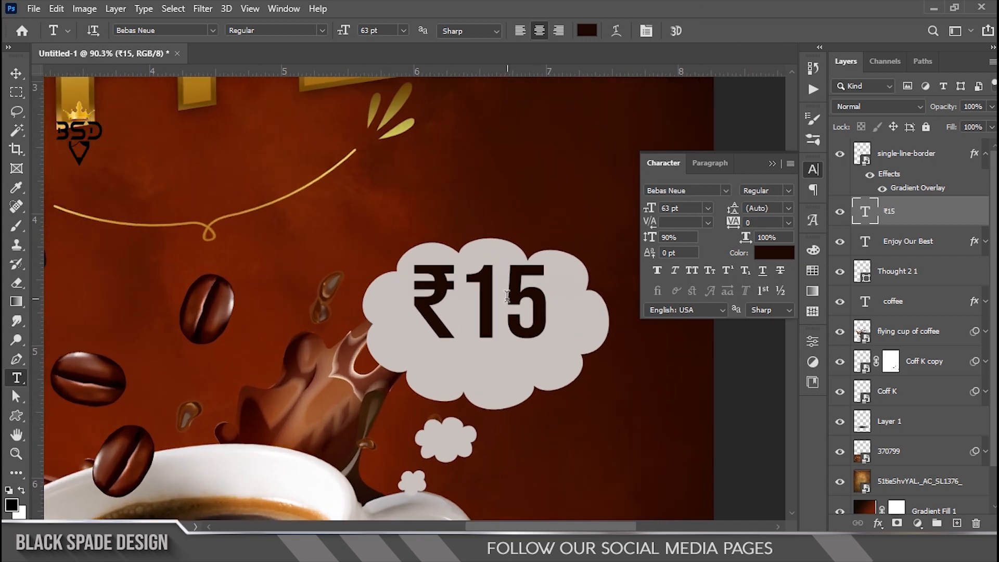
pyautogui.press('v')
pyautogui.moveTo(531, 309); pyautogui.dragTo(530, 329)
pyautogui.scroll(-10, 531, 330)
pyautogui.press('space')
pyautogui.moveTo(470, 345); pyautogui.dragTo(507, 292)
pyautogui.scroll(-3, 528, 275)
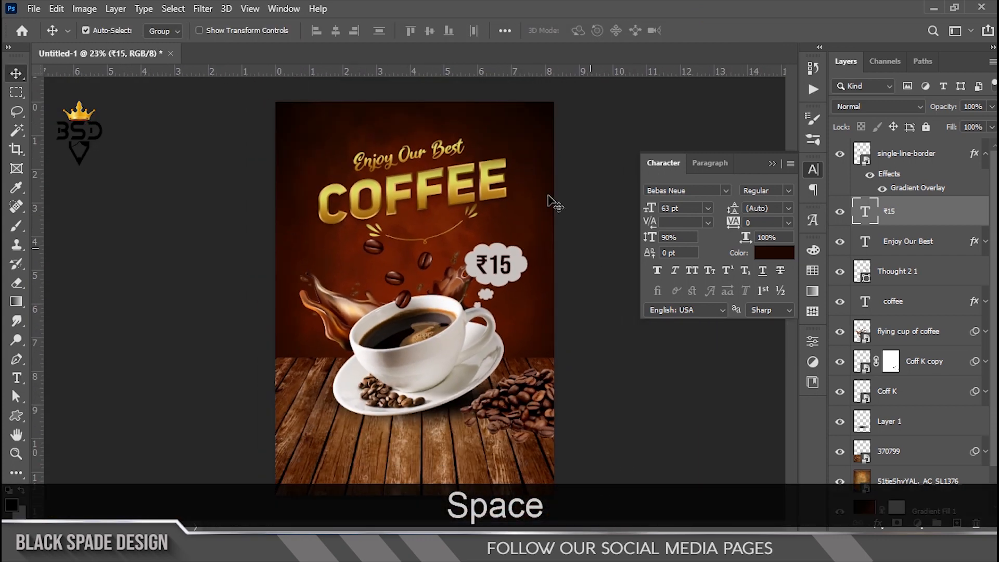
# Step: Place the Smoke image into the poster, positioned up and left over the cup
pyautogui.hotkey('alt', 'Tab')
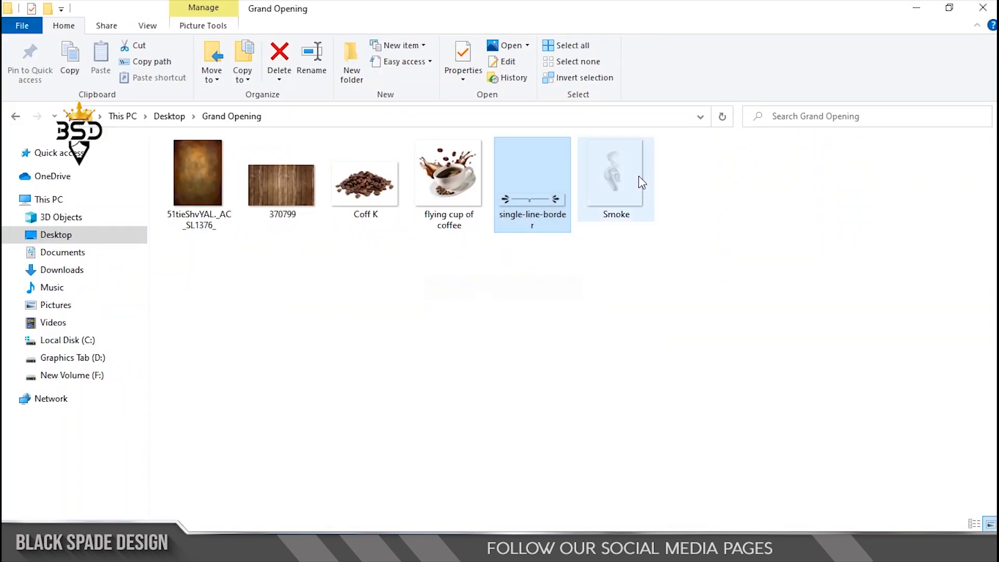
pyautogui.moveTo(619, 182); pyautogui.dragTo(400, 257)
pyautogui.scroll(3, 397, 308)
pyautogui.moveTo(434, 318); pyautogui.dragTo(424, 306)
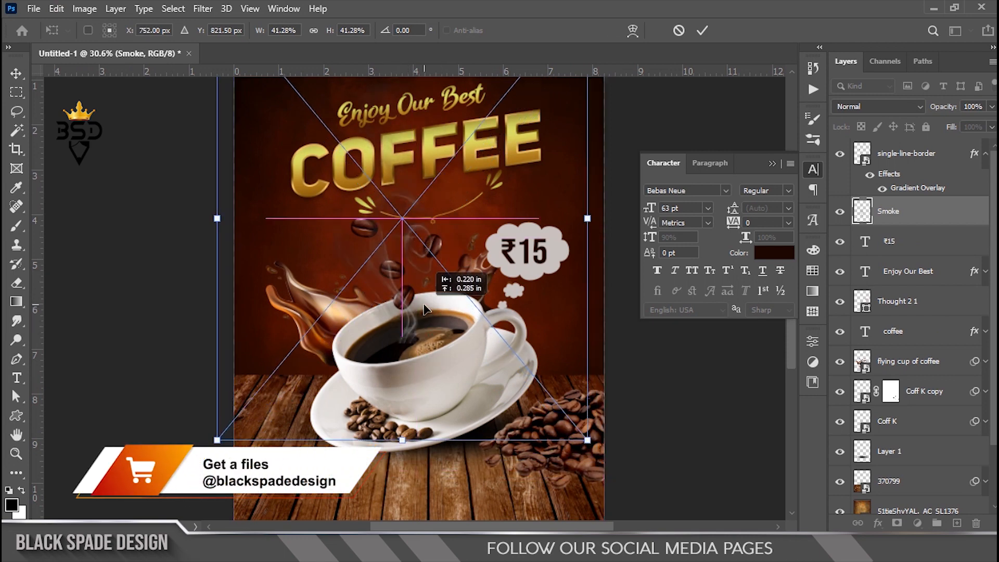
pyautogui.press('Return')
pyautogui.scroll(3, 396, 306)
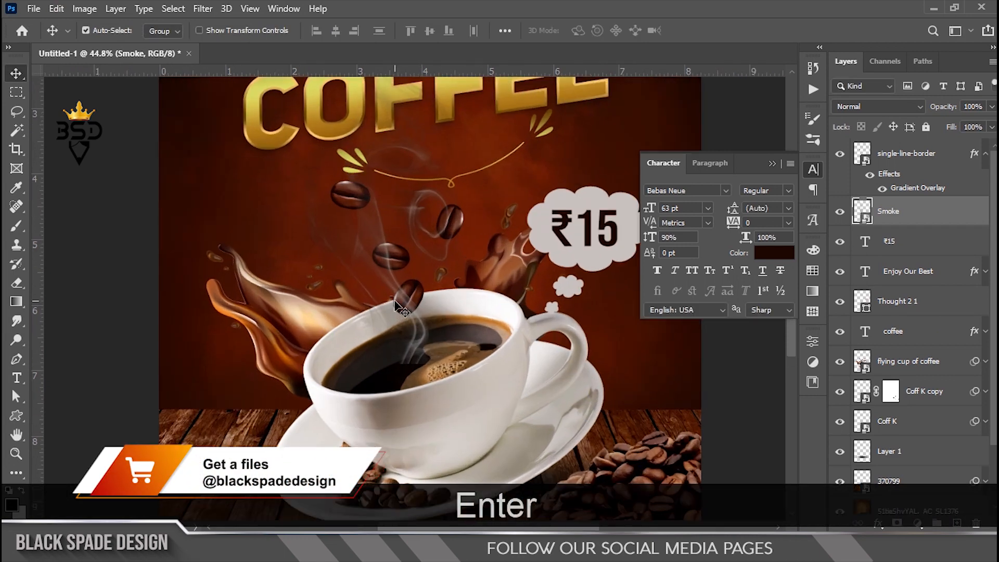
# Step: Stack the Smoke layer beneath the coffee title and set it to Screen blending
pyautogui.moveTo(946, 214); pyautogui.dragTo(916, 336)
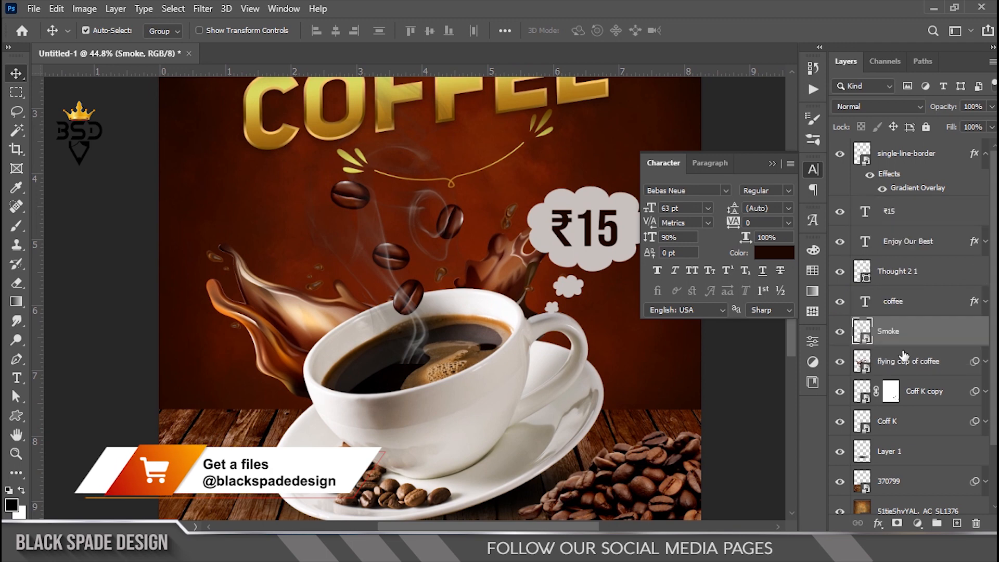
pyautogui.click(888, 108)
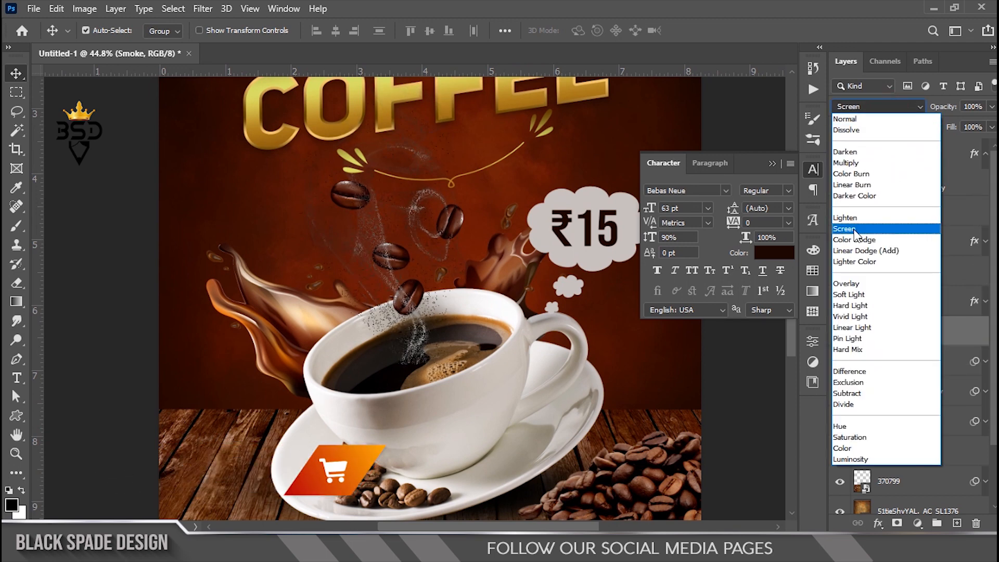
pyautogui.click(854, 229)
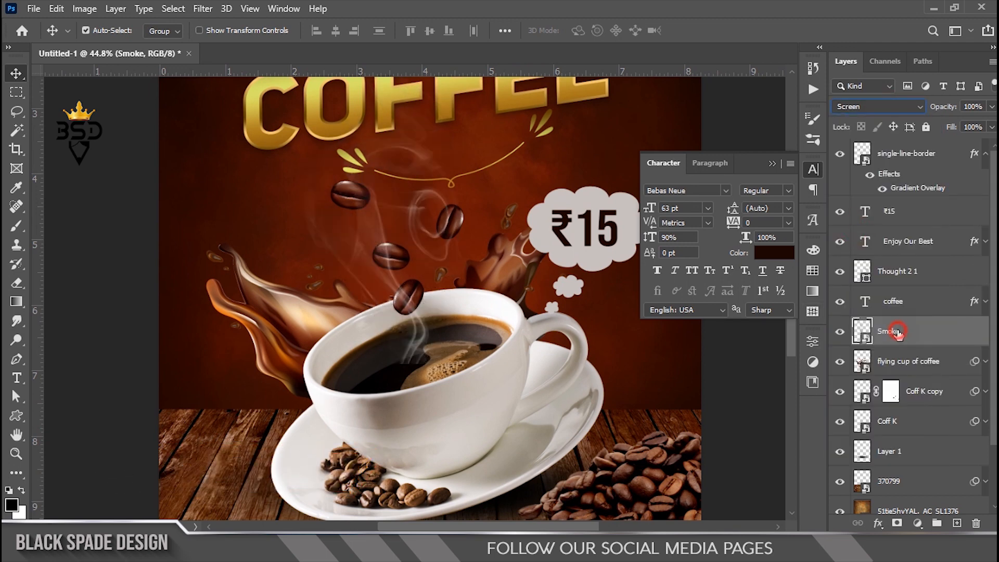
pyautogui.scroll(10, 409, 347)
pyautogui.press('space')
pyautogui.moveTo(420, 347); pyautogui.dragTo(424, 320)
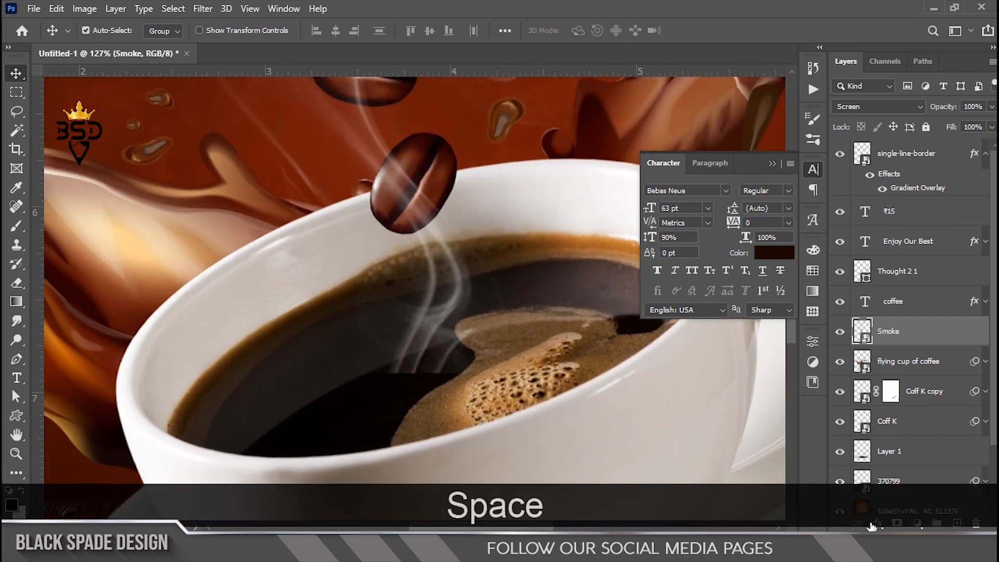
# Step: With an enlarged brush, paint black on the Smoke mask over the coffee foam to hide the wisps
pyautogui.press('b')
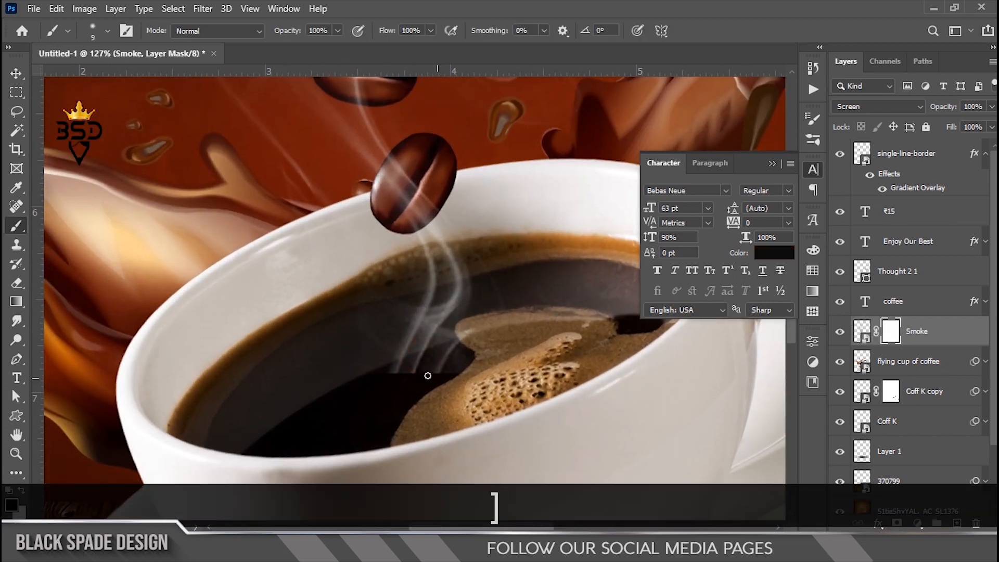
pyautogui.press(']')
pyautogui.press(']')
pyautogui.click(456, 402)
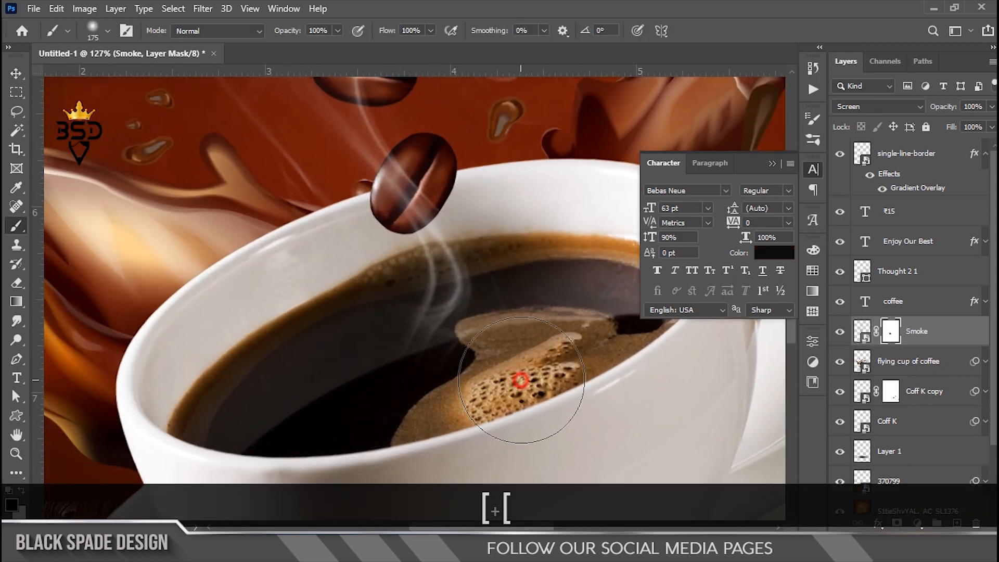
pyautogui.click(435, 404)
pyautogui.click(401, 398)
pyautogui.click(377, 397)
pyautogui.click(326, 368)
pyautogui.click(522, 367)
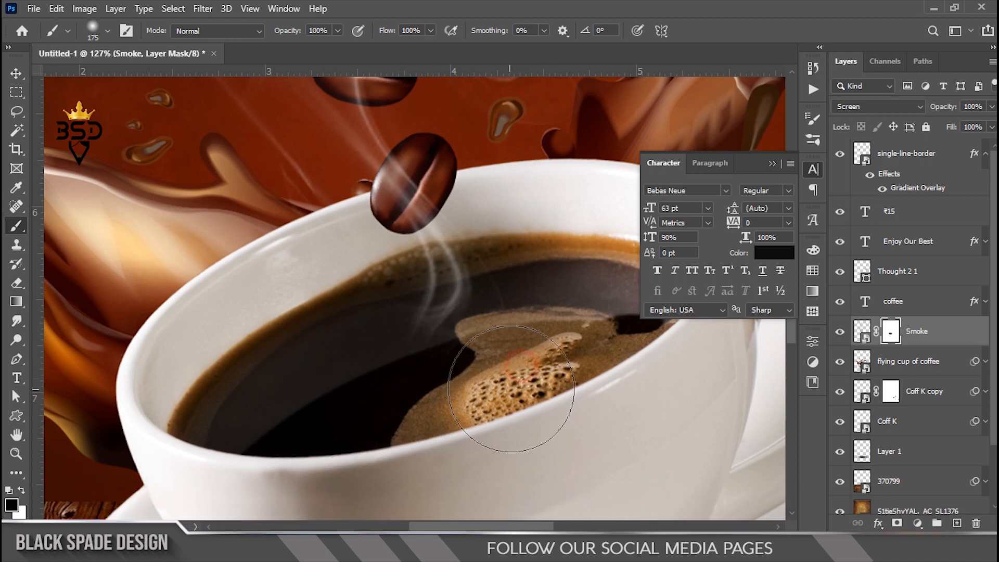
pyautogui.scroll(-5, 511, 388)
pyautogui.scroll(2, 448, 383)
# Step: Scale the Smoke layer up proportionally to about 109%
pyautogui.press('v')
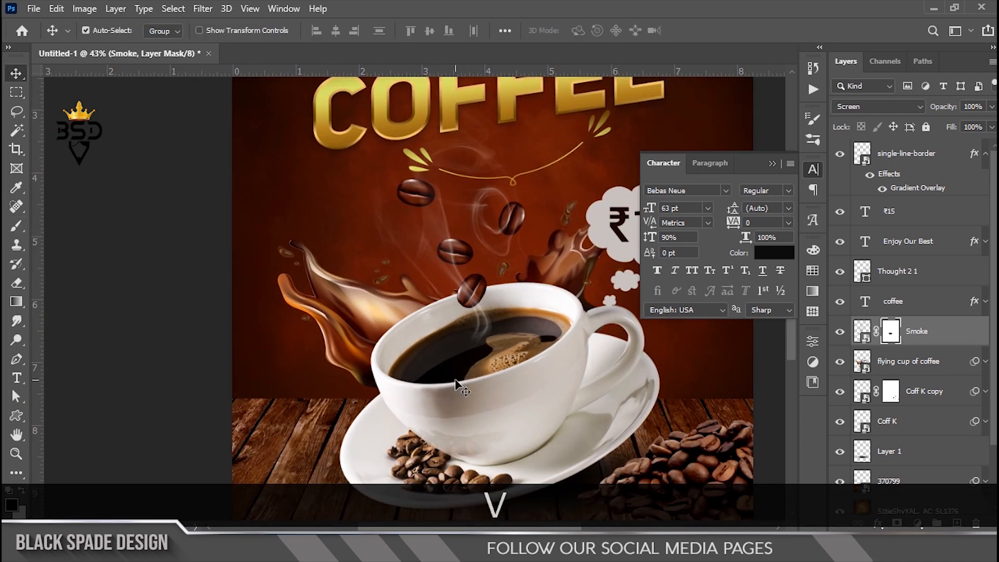
pyautogui.scroll(-3, 498, 375)
pyautogui.scroll(3, 498, 375)
pyautogui.press('ctrl')
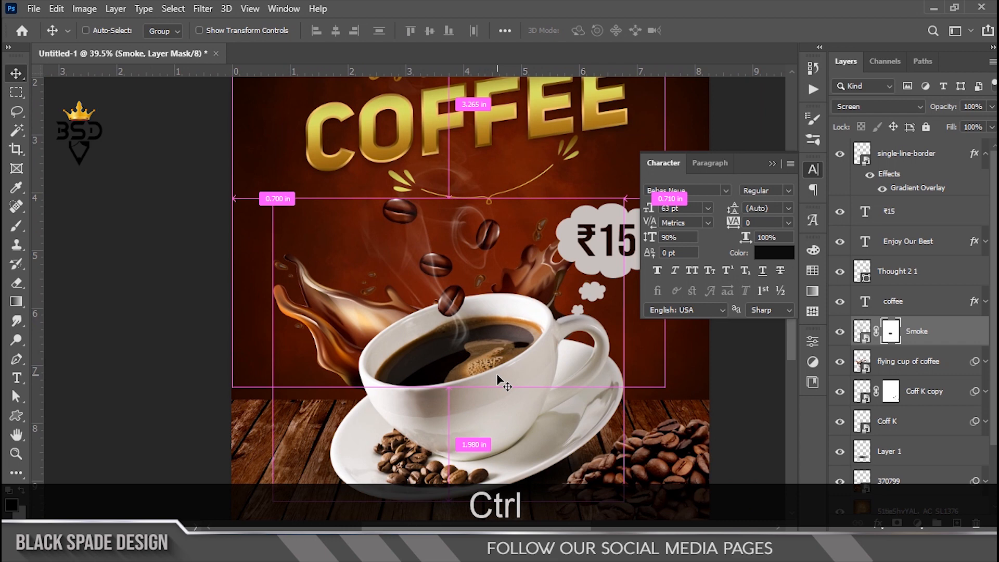
pyautogui.hotkey('ctrl', 't')
pyautogui.scroll(-3, 458, 218)
pyautogui.press('space')
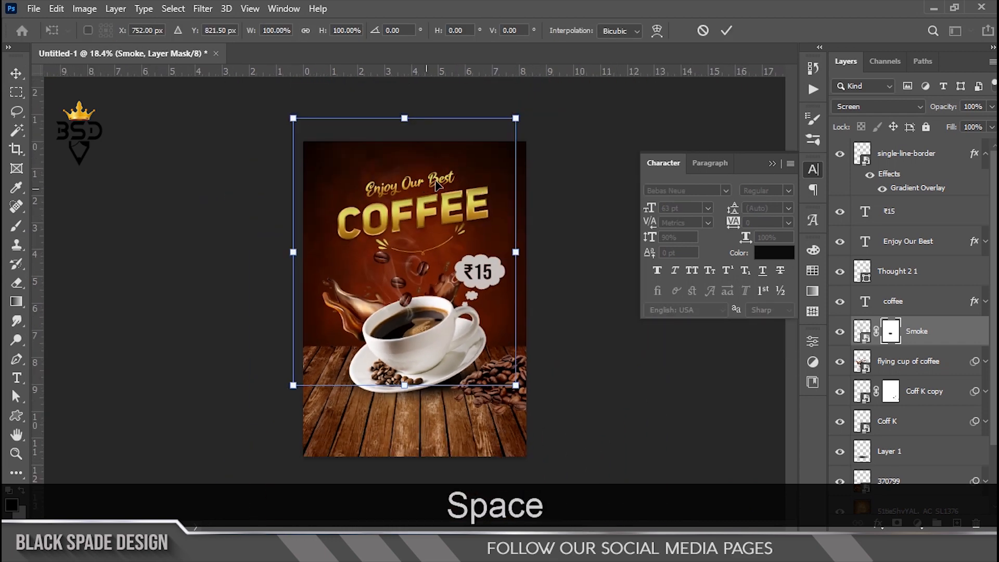
pyautogui.moveTo(511, 124)
pyautogui.mouseDown()
pyautogui.moveTo(520, 98)
pyautogui.moveTo(521, 112)
pyautogui.mouseUp()
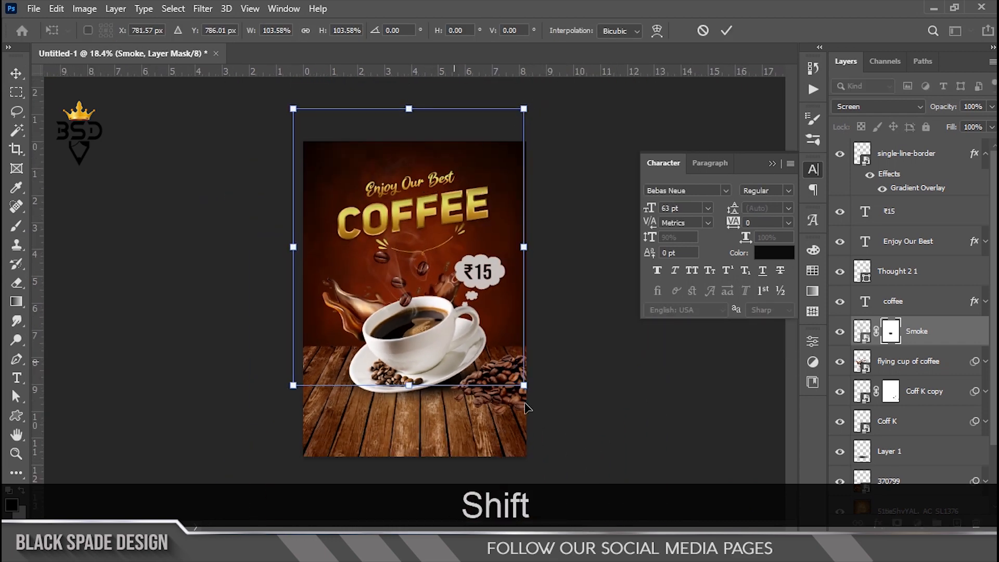
pyautogui.moveTo(526, 391); pyautogui.dragTo(533, 397)
pyautogui.scroll(2, 276, 416)
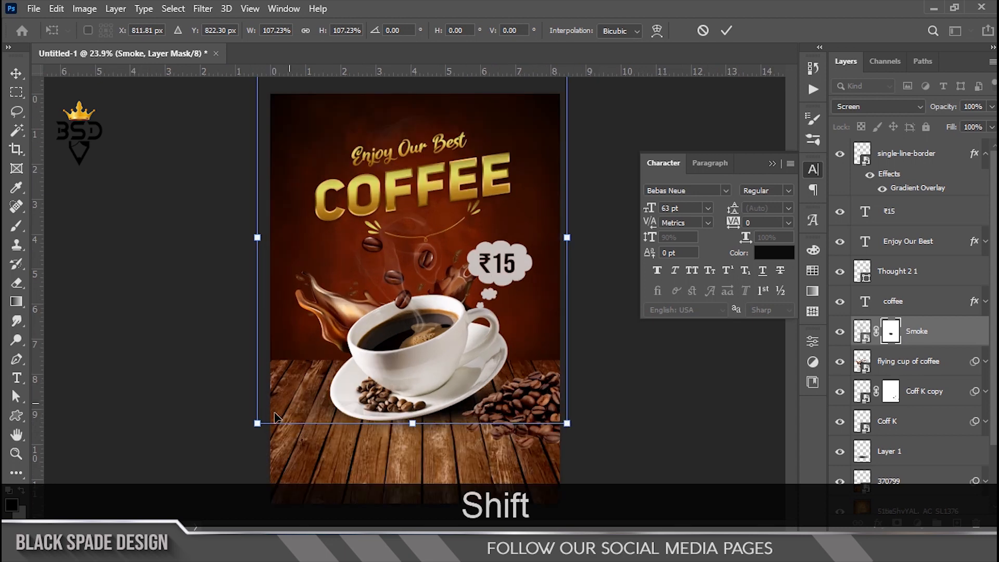
pyautogui.moveTo(257, 421); pyautogui.dragTo(252, 428)
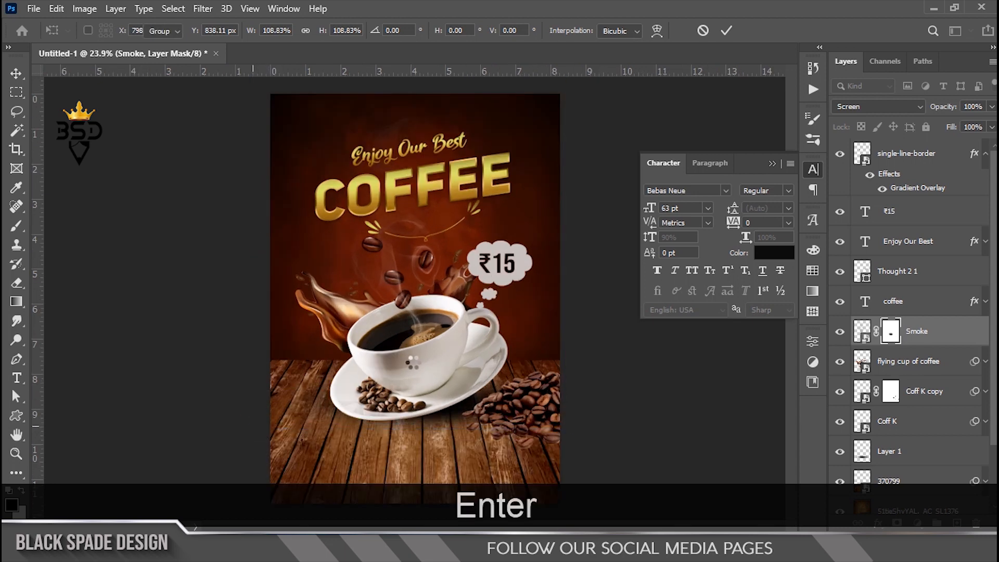
pyautogui.scroll(5, 422, 341)
pyautogui.press('ctrl')
# Step: Duplicate the smoke as Smoke copy and set its opacity to 50%
pyautogui.hotkey('ctrl', 'j')
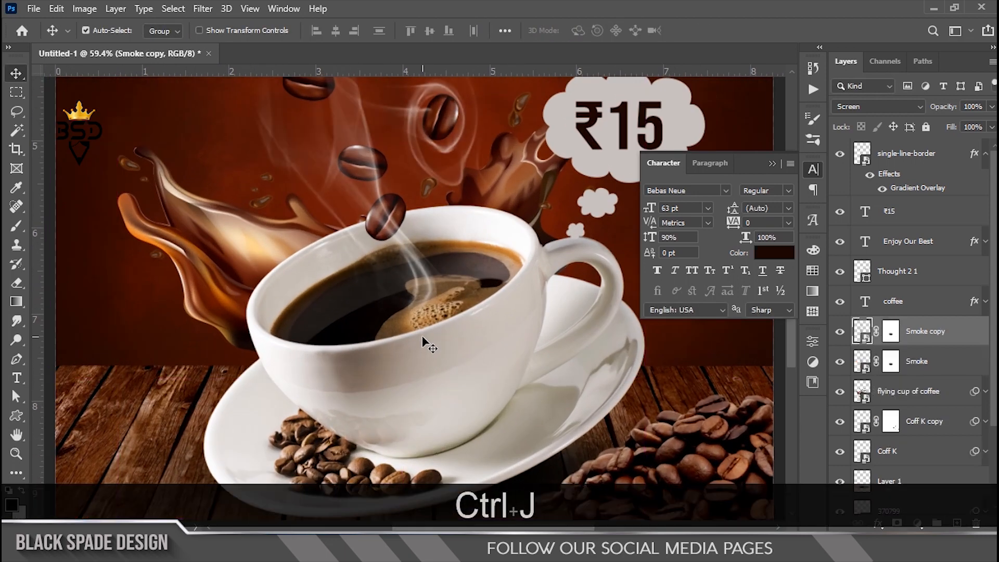
pyautogui.scroll(-5, 312, 204)
pyautogui.scroll(1, 374, 290)
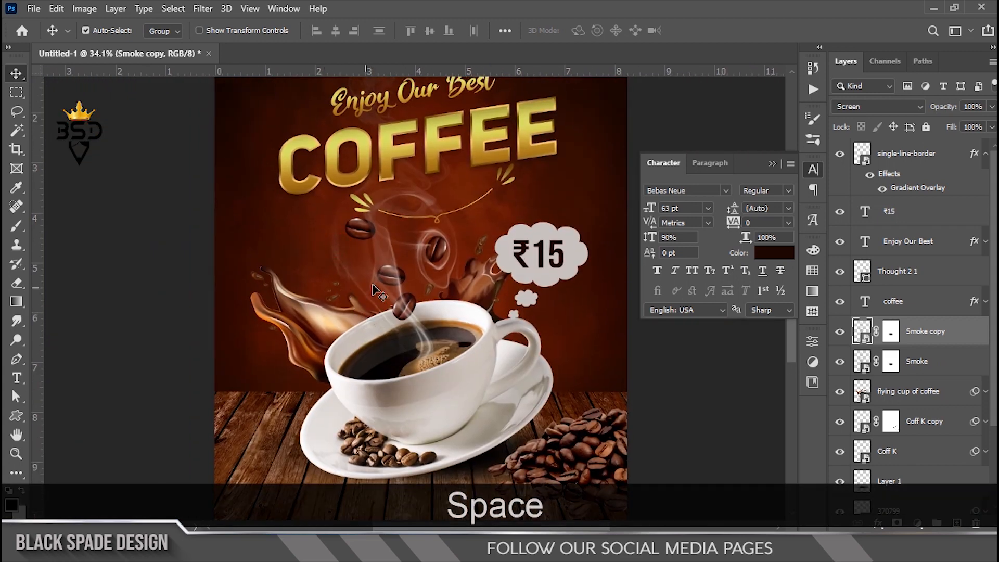
pyautogui.click(973, 107)
pyautogui.write('50')
pyautogui.press('Return')
# Step: Select the single-line-border layer and bring the wooden table area into view
pyautogui.click(932, 367)
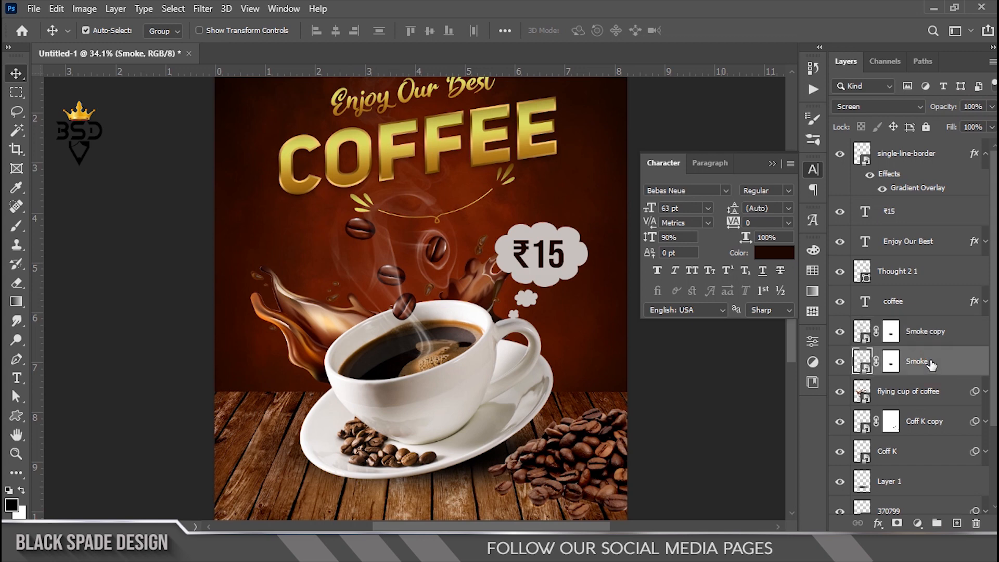
pyautogui.scroll(-3, 471, 349)
pyautogui.scroll(2, 466, 343)
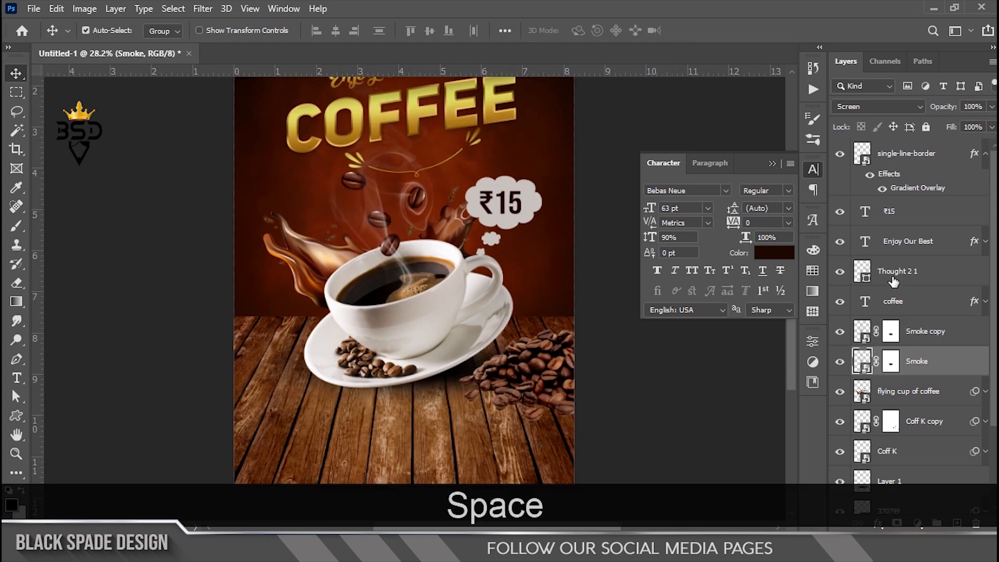
pyautogui.scroll(-3, 907, 200)
pyautogui.scroll(3, 911, 196)
pyautogui.click(911, 156)
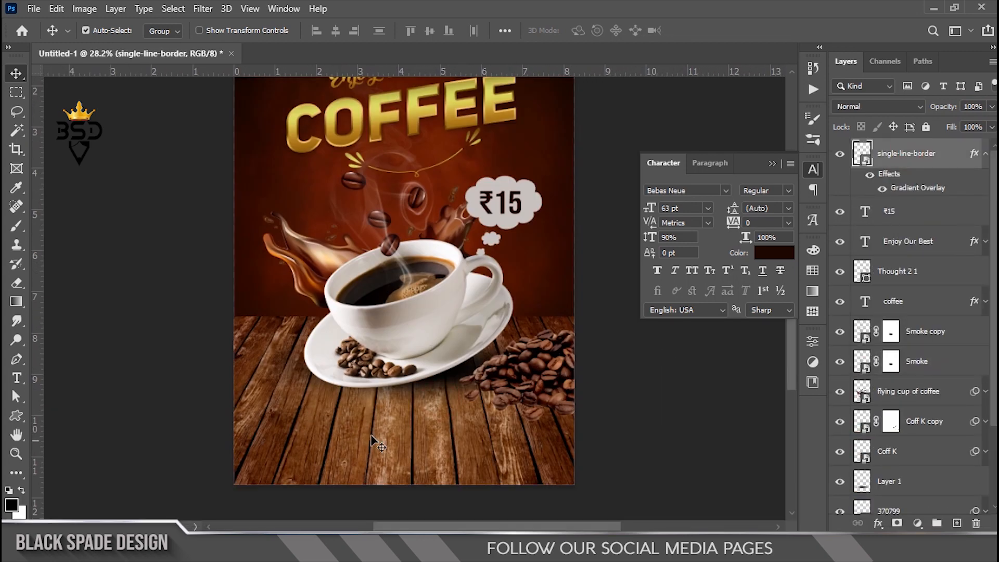
pyautogui.scroll(2, 389, 429)
pyautogui.moveTo(389, 430); pyautogui.dragTo(394, 392)
# Step: Add the text 'TASTE THE BEST' on the wooden table and nudge it into place
pyautogui.press('t')
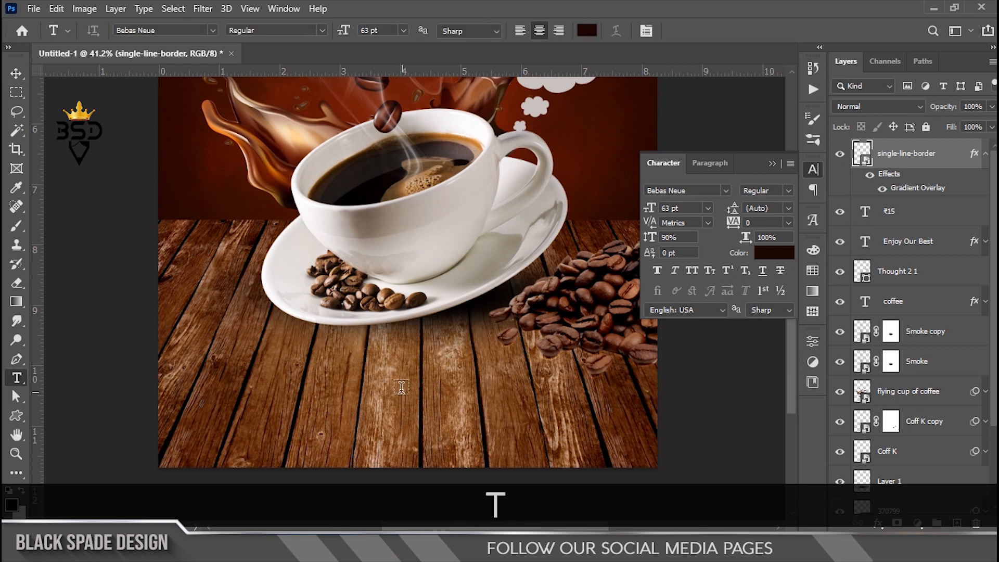
pyautogui.click(402, 388)
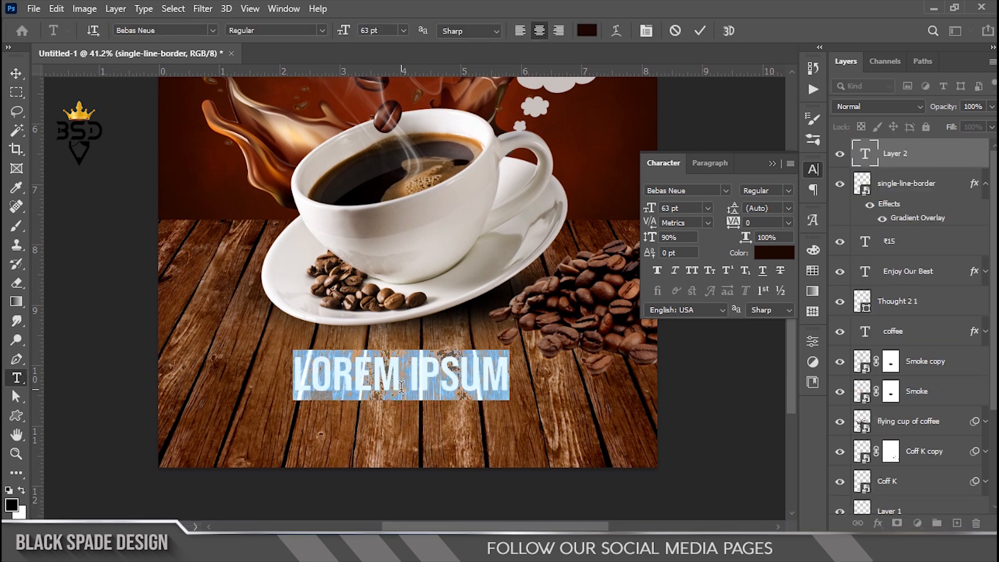
pyautogui.write('TASTE')
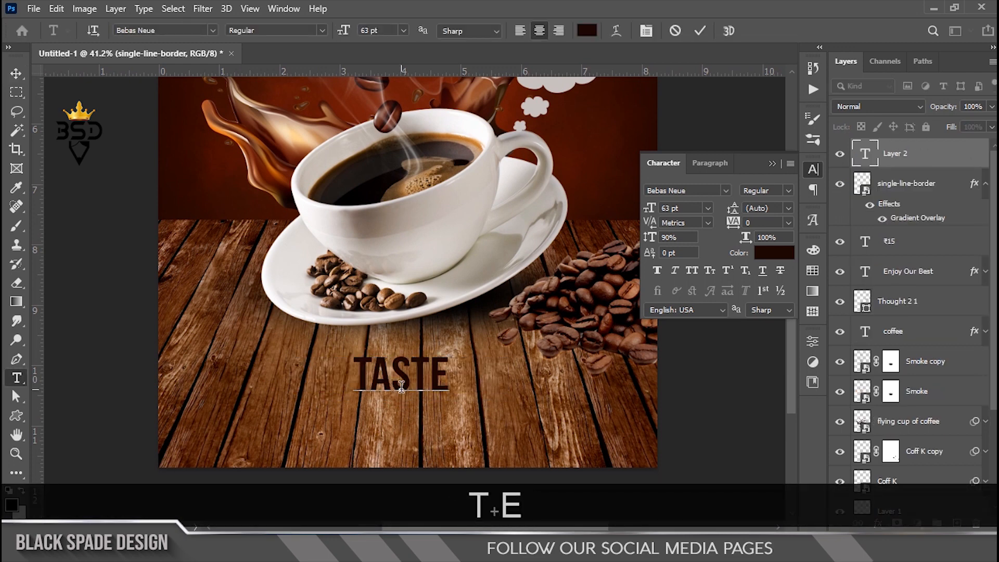
pyautogui.write(' THE BEST')
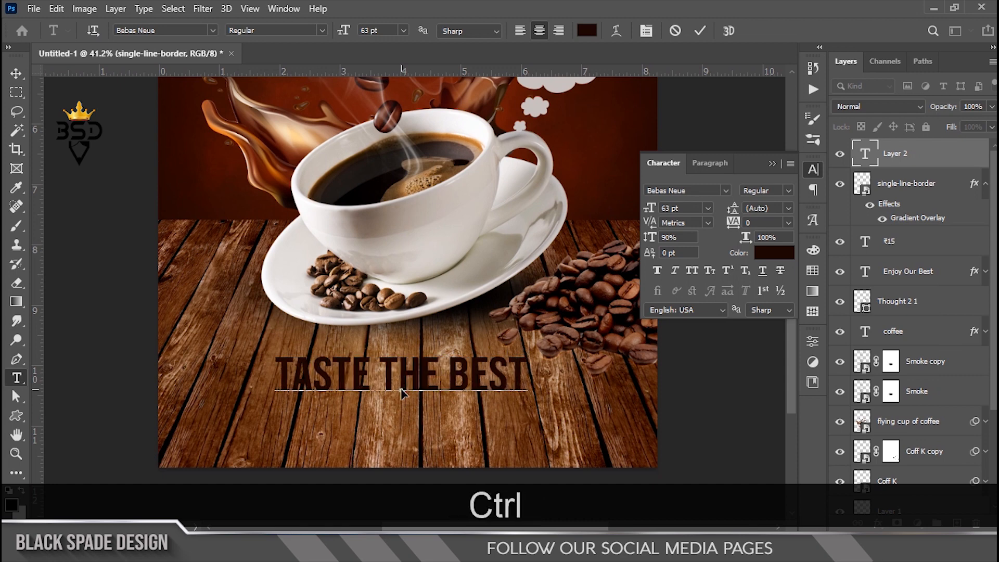
pyautogui.hotkey('ctrl', 'a')
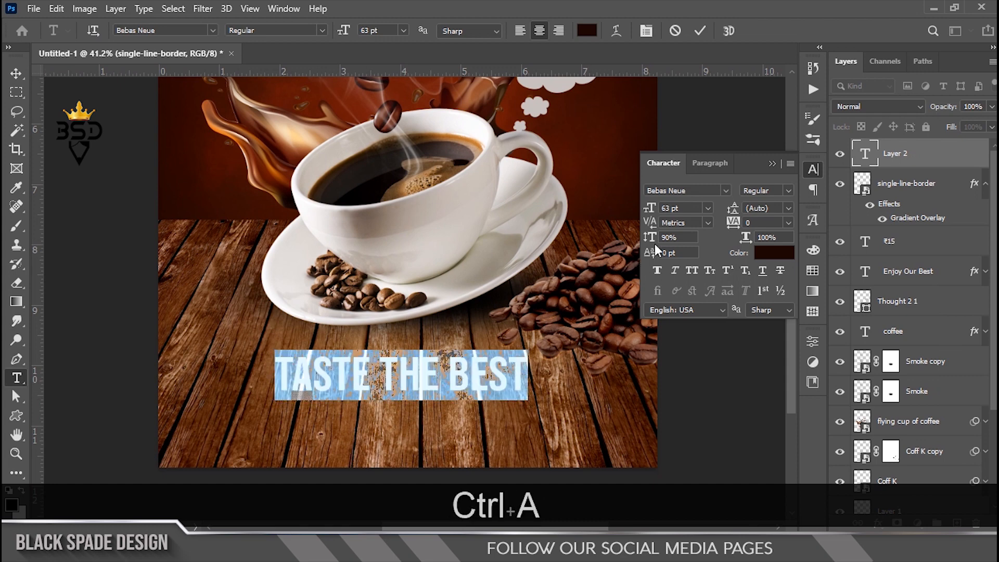
pyautogui.click(700, 31)
pyautogui.press('v')
pyautogui.moveTo(434, 383); pyautogui.dragTo(440, 396)
# Step: Shrink the tagline to about 78% around its centre
pyautogui.hotkey('ctrl', 't')
pyautogui.moveTo(532, 360); pyautogui.dragTo(503, 360)
pyautogui.scroll(-5, 501, 363)
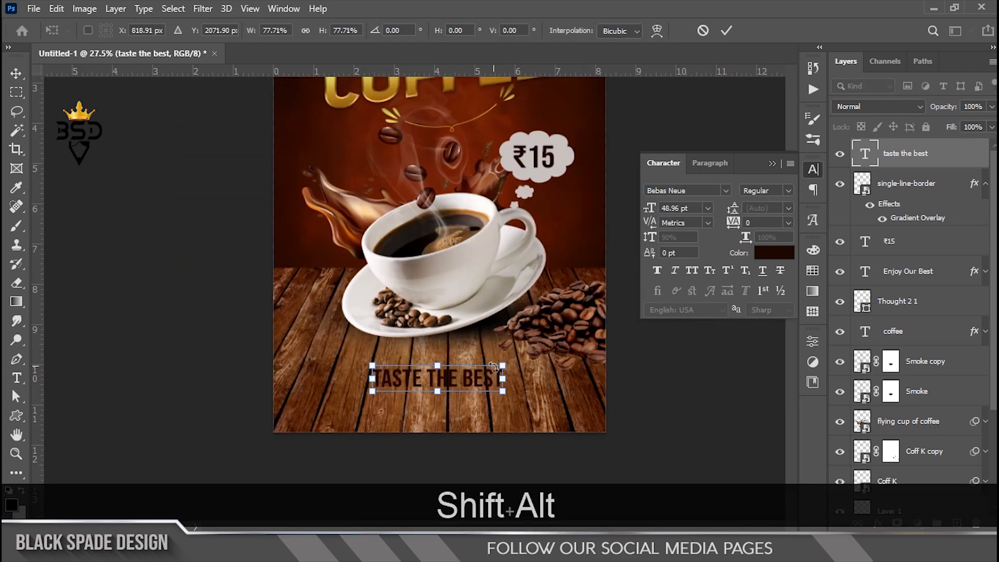
pyautogui.scroll(3, 447, 354)
pyautogui.scroll(2, 448, 354)
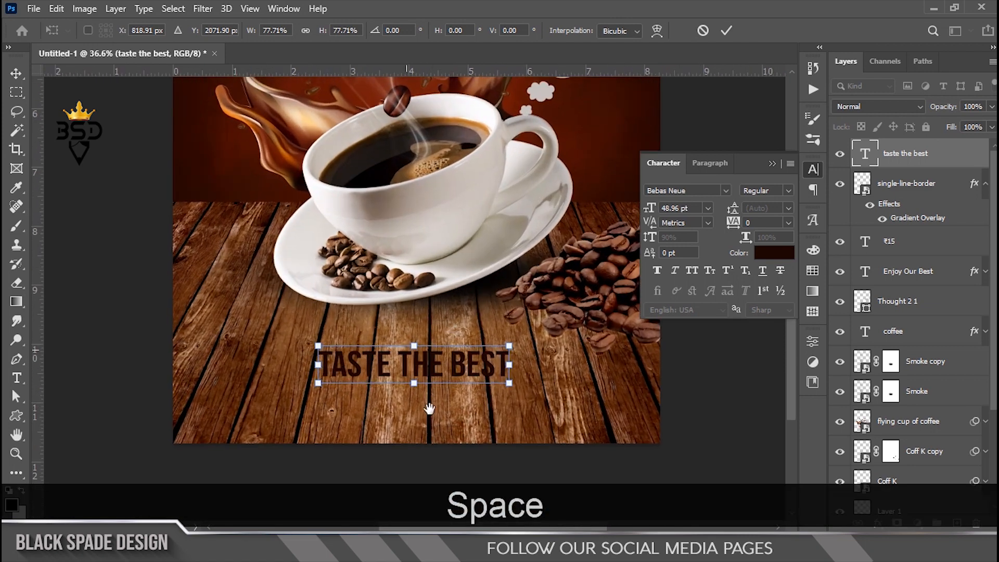
pyautogui.moveTo(447, 355); pyautogui.dragTo(445, 324)
pyautogui.press('Return')
# Step: Change the tagline text colour to white
pyautogui.doubleClick(861, 153)
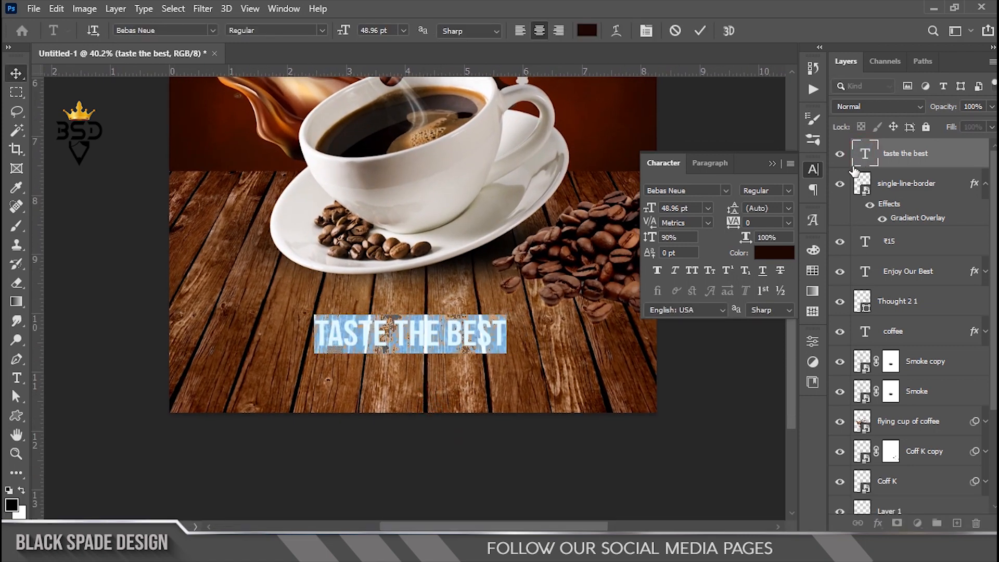
pyautogui.click(768, 261)
pyautogui.click(532, 167)
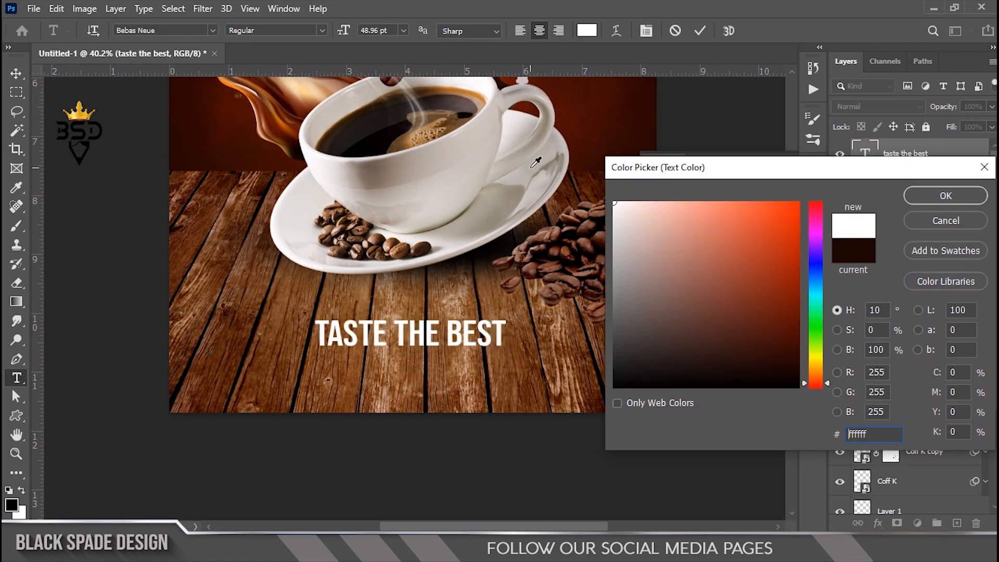
pyautogui.click(906, 203)
pyautogui.click(700, 31)
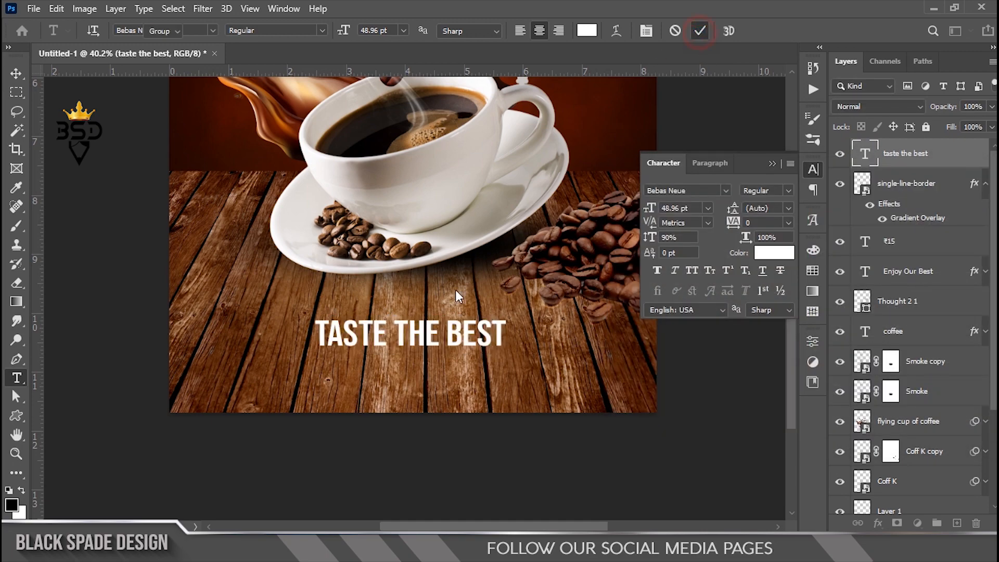
# Step: Nudge the tagline slightly upward on the table
pyautogui.press('v')
pyautogui.scroll(-5, 457, 346)
pyautogui.press('Up')
pyautogui.press('Up')
pyautogui.press('Up')
pyautogui.press('Up')
pyautogui.press('Up')
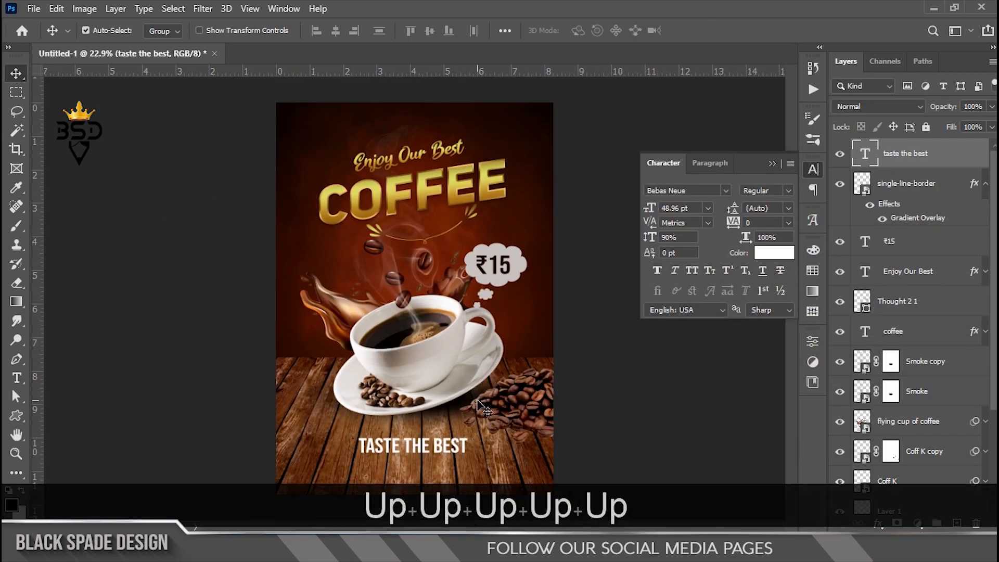
pyautogui.scroll(5, 481, 408)
pyautogui.press('space')
pyautogui.moveTo(439, 468); pyautogui.dragTo(422, 245)
pyautogui.scroll(1, 427, 298)
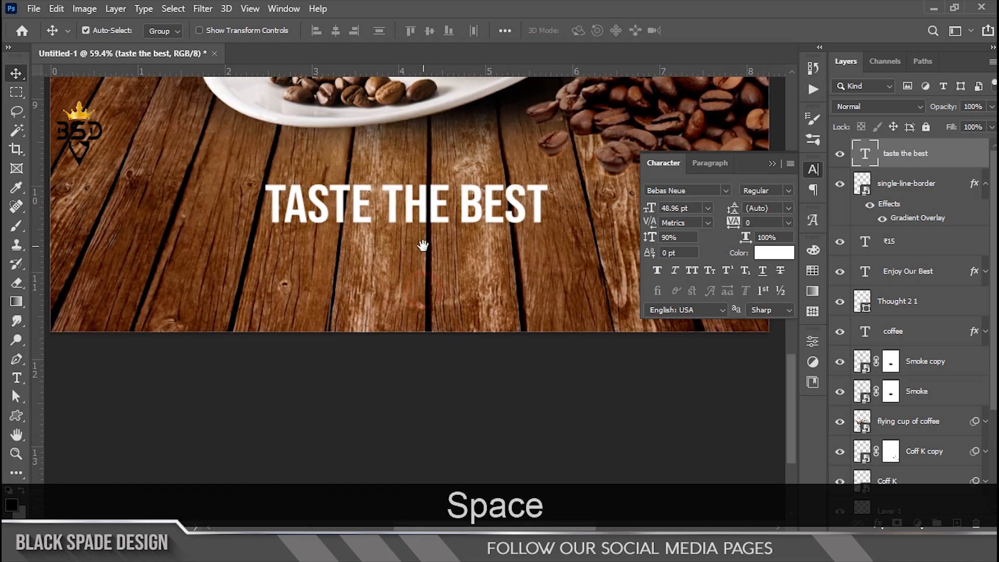
# Step: Copy three lines of filler text from Notepad and start a text layer below the tagline
pyautogui.hotkey('alt', 'Tab')
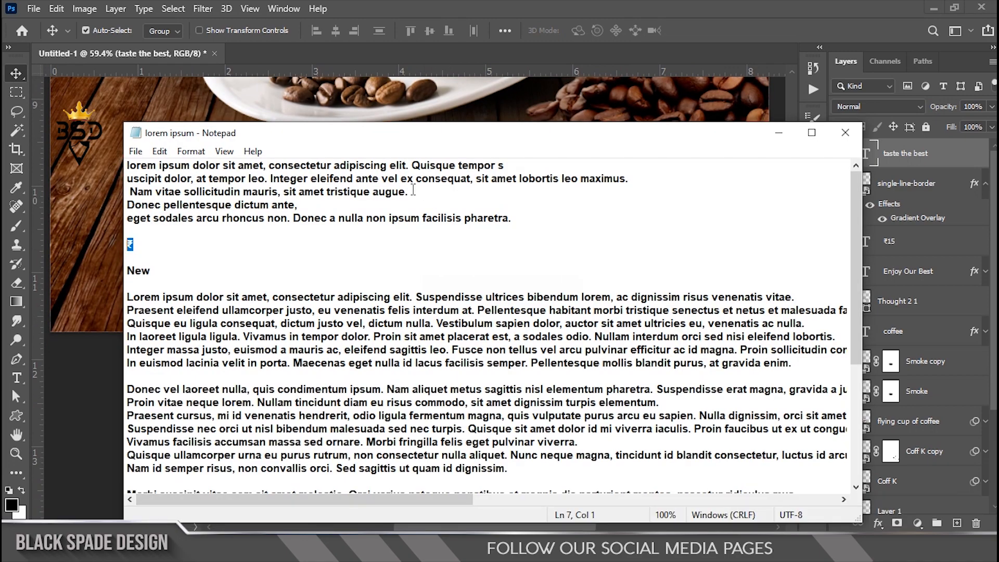
pyautogui.moveTo(411, 192); pyautogui.dragTo(113, 159)
pyautogui.hotkey('ctrl', 'c')
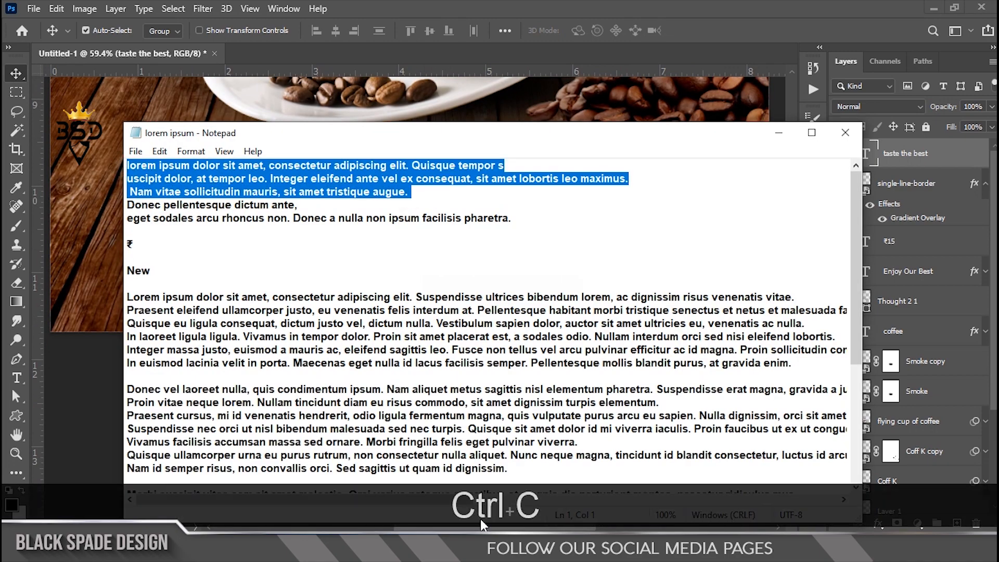
pyautogui.hotkey('alt', 'Tab')
pyautogui.scroll(-1, 372, 398)
pyautogui.press('t')
pyautogui.click(360, 312)
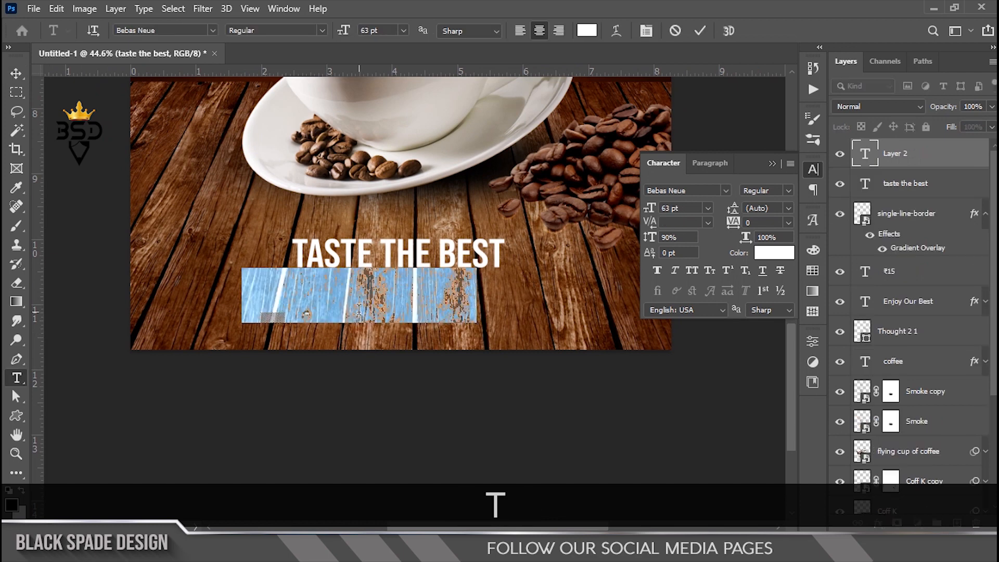
# Step: Paste the filler lines and set them to Arial at 23 pt with 100% vertical scale
pyautogui.hotkey('ctrl', 'v')
pyautogui.hotkey('ctrl', 'a')
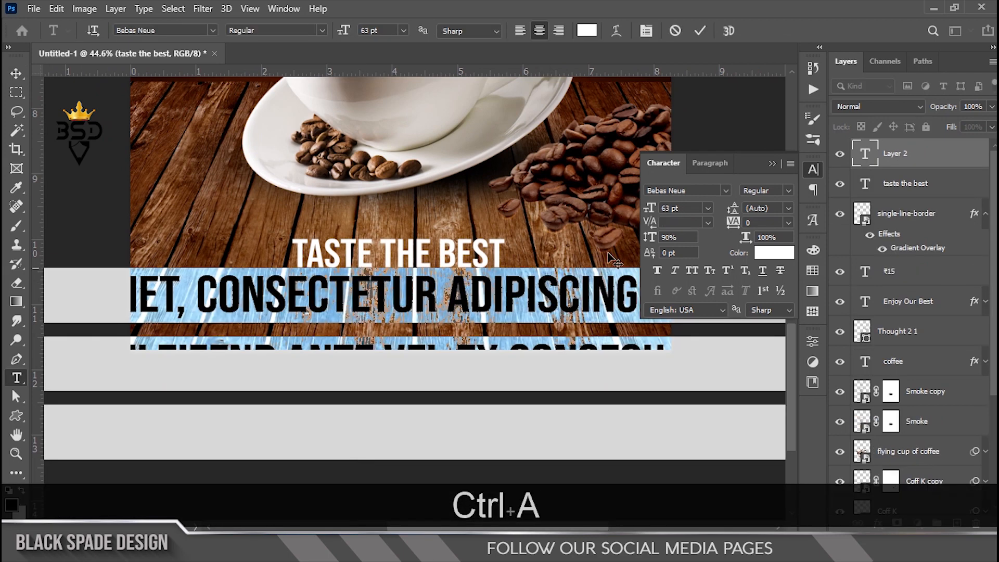
pyautogui.moveTo(650, 207); pyautogui.dragTo(621, 211)
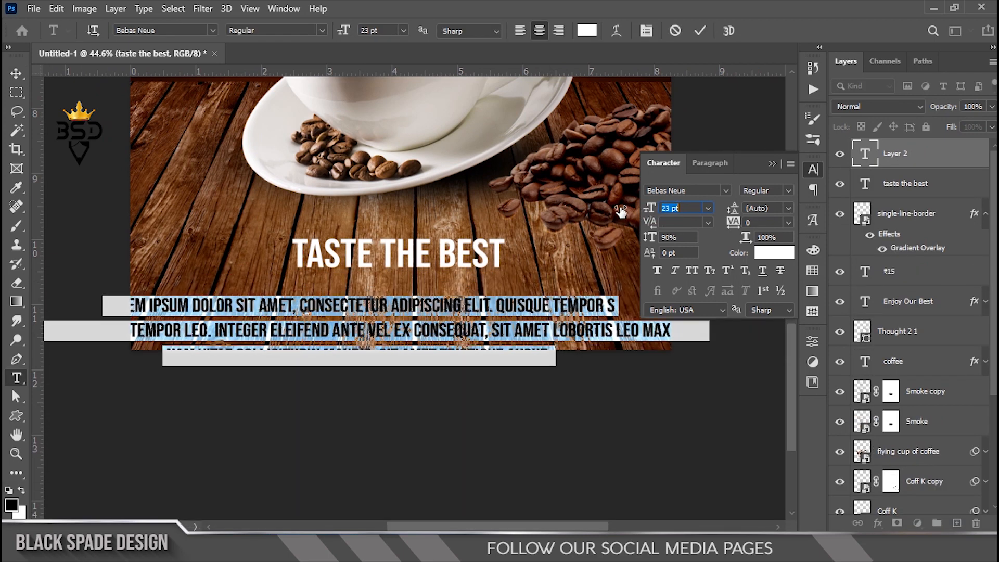
pyautogui.click(728, 191)
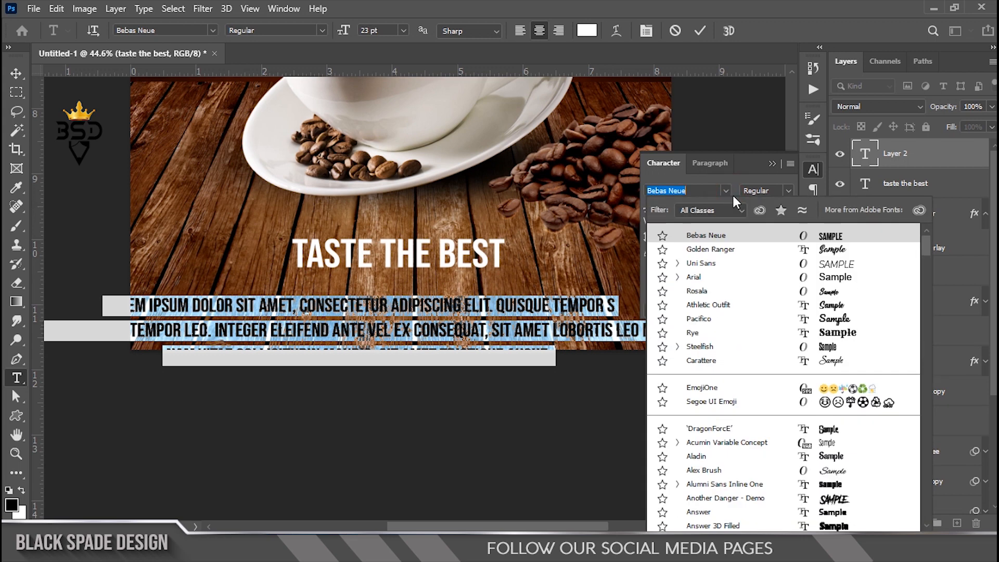
pyautogui.click(683, 277)
pyautogui.write('10')
pyautogui.press('Return')
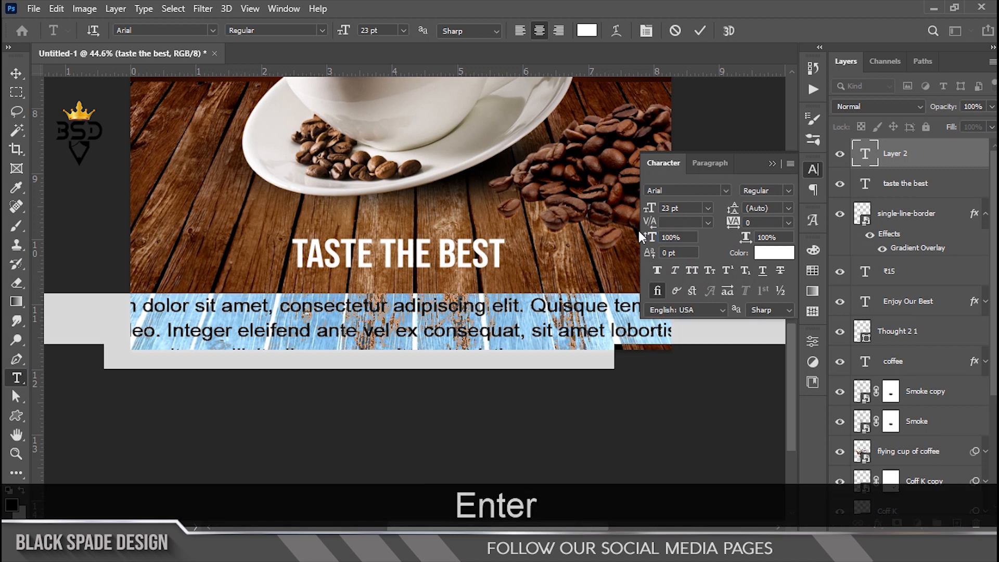
# Step: Make the filler text bold all caps, much smaller, and right-aligned
pyautogui.click(691, 271)
pyautogui.click(790, 191)
pyautogui.click(760, 228)
pyautogui.moveTo(650, 207); pyautogui.dragTo(638, 210)
pyautogui.click(559, 32)
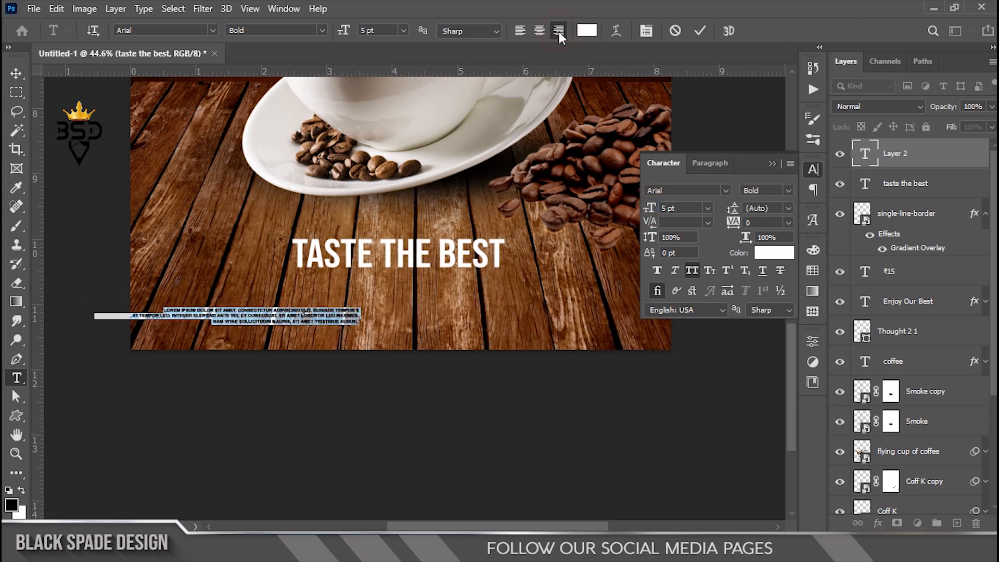
# Step: Delete the stray words and trailing periods from the filler lines
pyautogui.scroll(5, 352, 317)
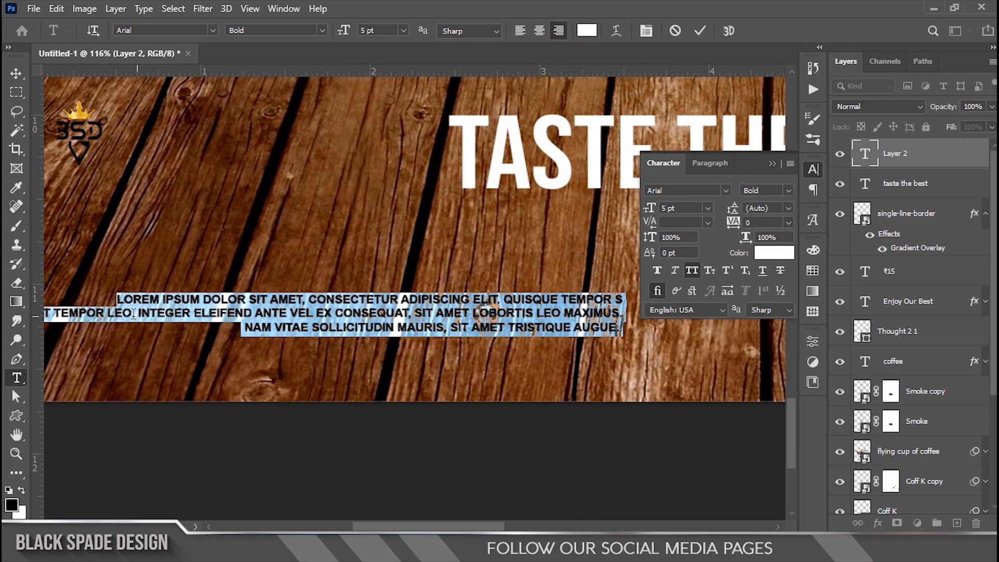
pyautogui.moveTo(137, 313); pyautogui.dragTo(4, 319)
pyautogui.press('BackSpace')
pyautogui.scroll(-3, 558, 307)
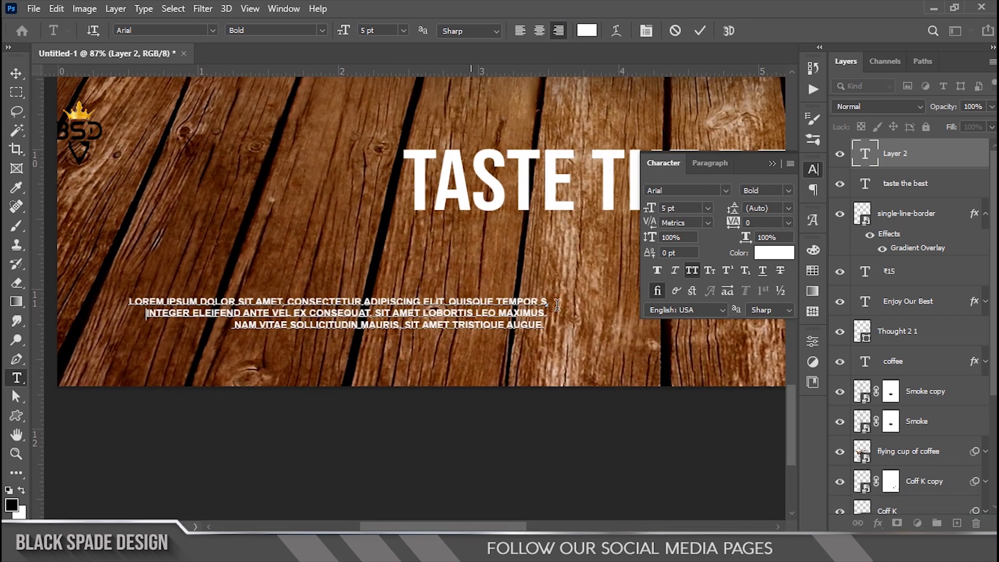
pyautogui.hotkey('ctrl', 'a')
pyautogui.scroll(3, 559, 307)
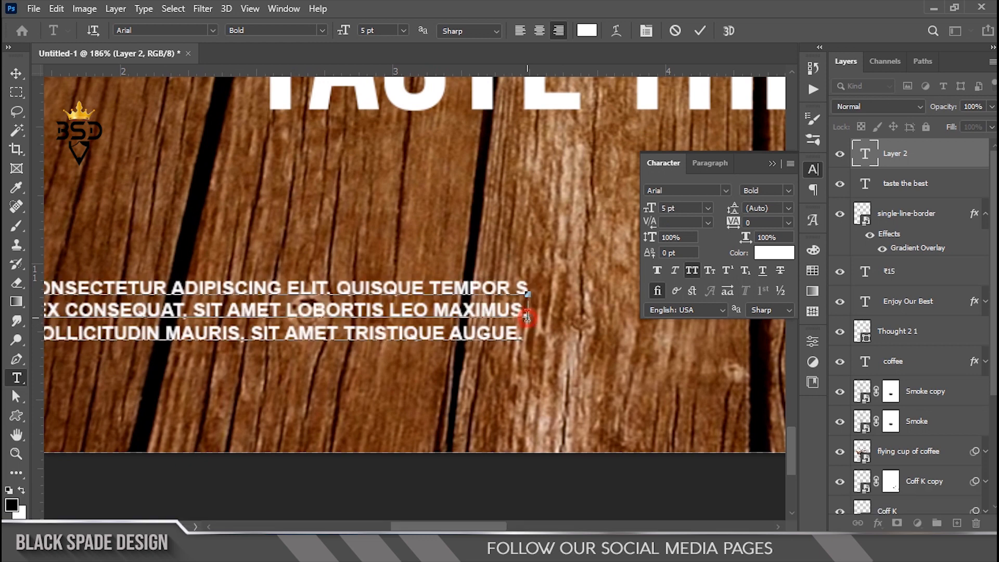
pyautogui.click(531, 319)
pyautogui.press('BackSpace')
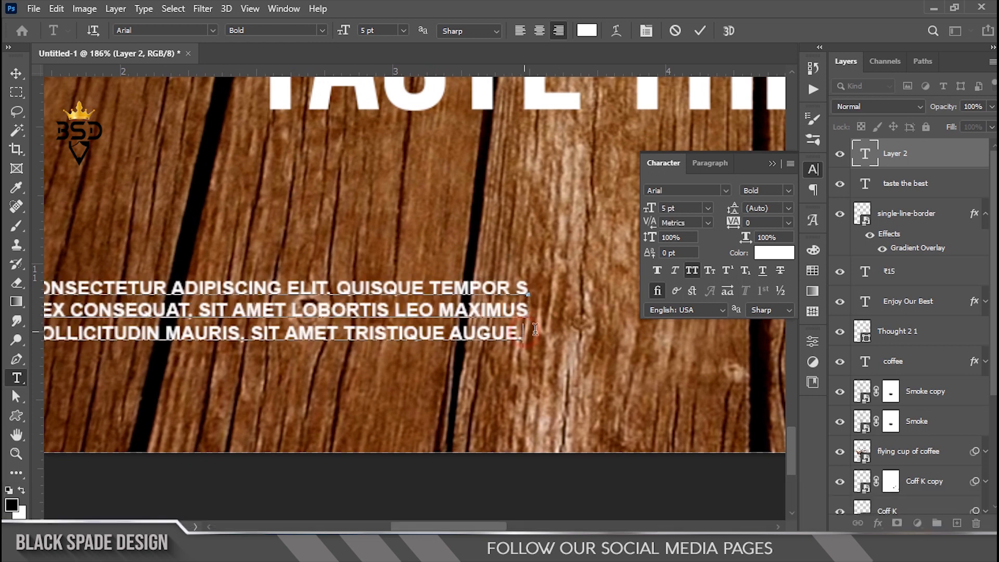
pyautogui.press('BackSpace')
pyautogui.press('BackSpace')
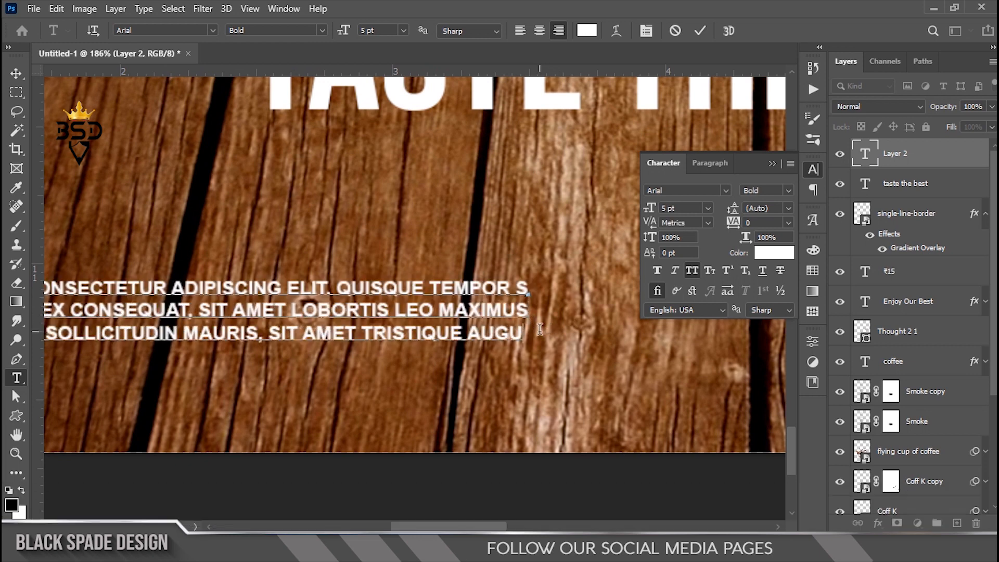
# Step: Tighten the paragraph's line spacing to 9 pt and commit the text
pyautogui.scroll(-5, 540, 329)
pyautogui.hotkey('ctrl', 'a')
pyautogui.scroll(2, 669, 306)
pyautogui.moveTo(734, 211); pyautogui.dragTo(735, 212)
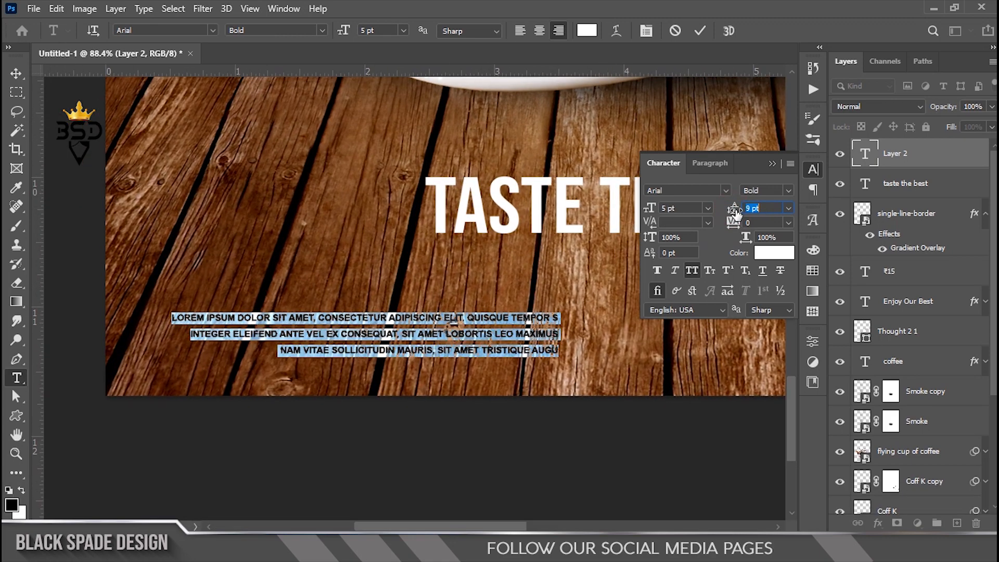
pyautogui.click(693, 31)
# Step: Move the paragraph up and right, then resize it
pyautogui.scroll(-4, 437, 311)
pyautogui.press('v')
pyautogui.moveTo(457, 352); pyautogui.dragTo(420, 293)
pyautogui.hotkey('ctrl', 't')
pyautogui.press('Return')
pyautogui.scroll(2, 424, 302)
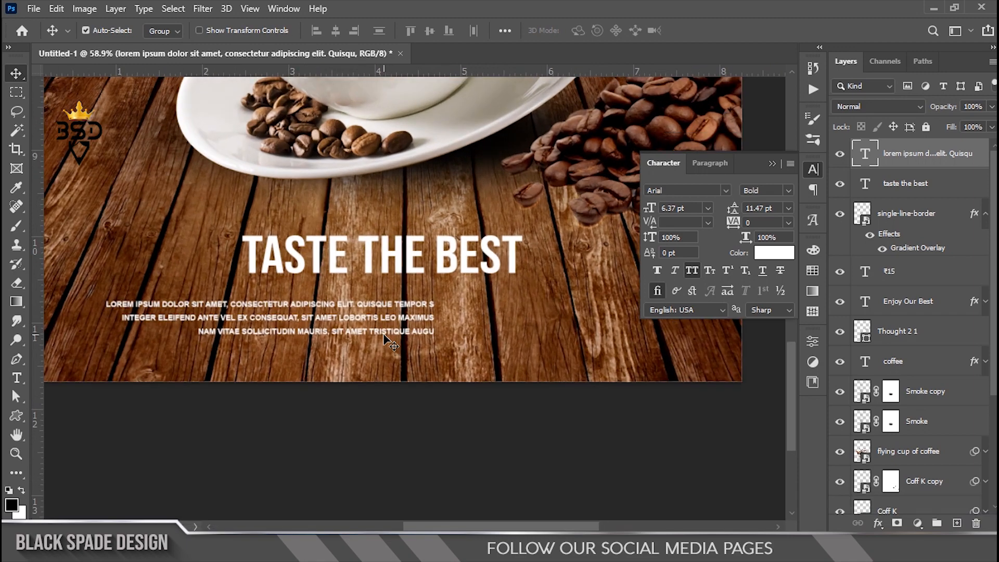
# Step: Place the paragraph under the tagline and set a left-aligned copy beside it
pyautogui.moveTo(399, 319); pyautogui.dragTo(293, 335)
pyautogui.scroll(-2, 374, 313)
pyautogui.scroll(1, 394, 324)
pyautogui.moveTo(229, 328); pyautogui.dragTo(559, 326)
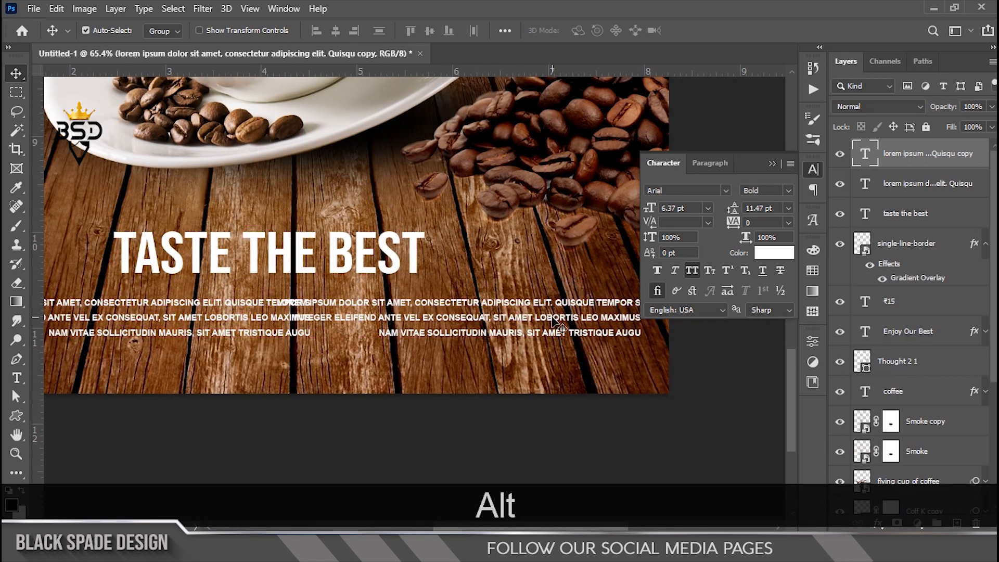
pyautogui.doubleClick(865, 154)
pyautogui.hotkey('ctrl', 'a')
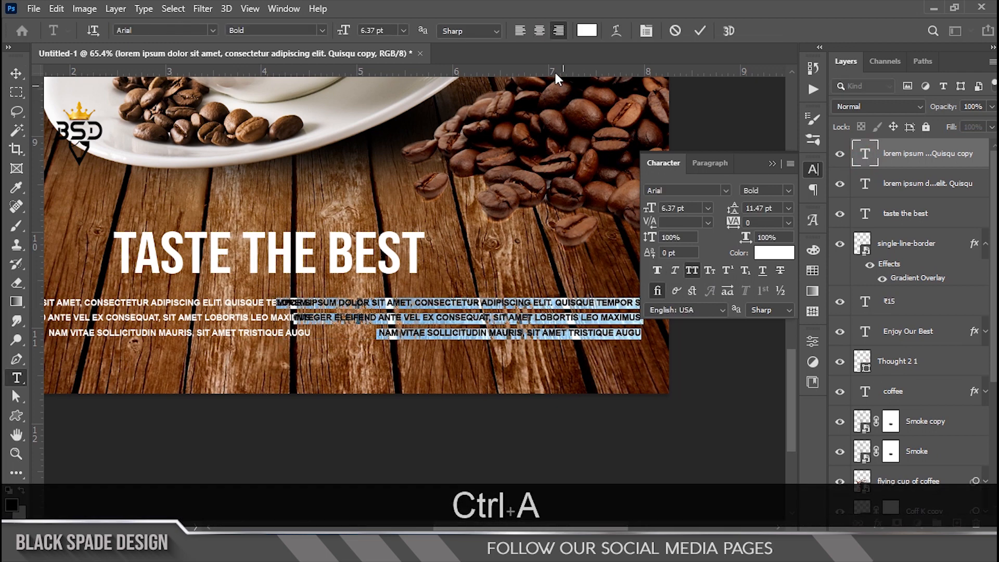
pyautogui.click(520, 31)
pyautogui.click(700, 30)
pyautogui.press('v')
pyautogui.moveTo(666, 338); pyautogui.dragTo(379, 335)
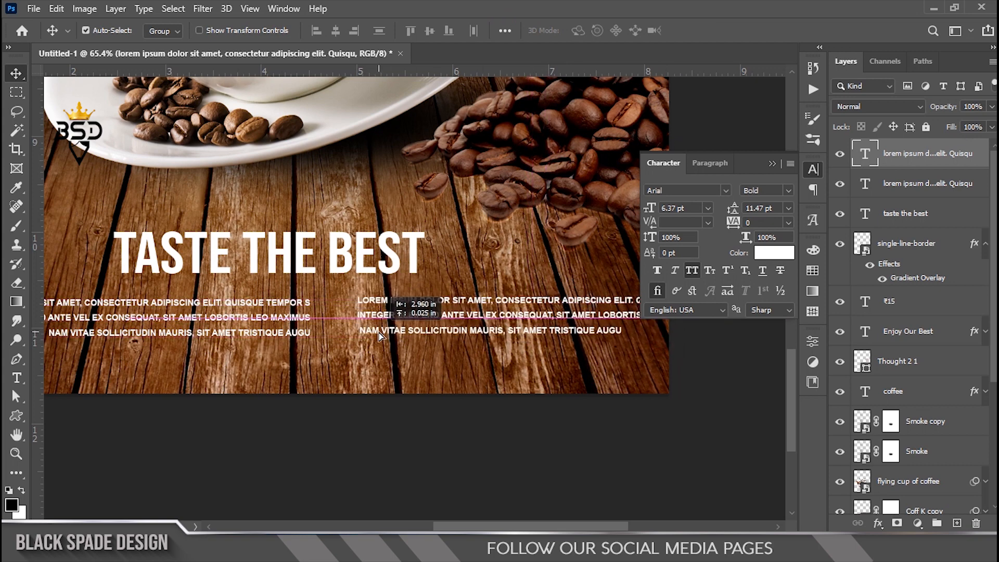
# Step: Replace the copied text with DELIVERY and the delivery phone number
pyautogui.press('t')
pyautogui.click(385, 322)
pyautogui.hotkey('ctrl', 'a')
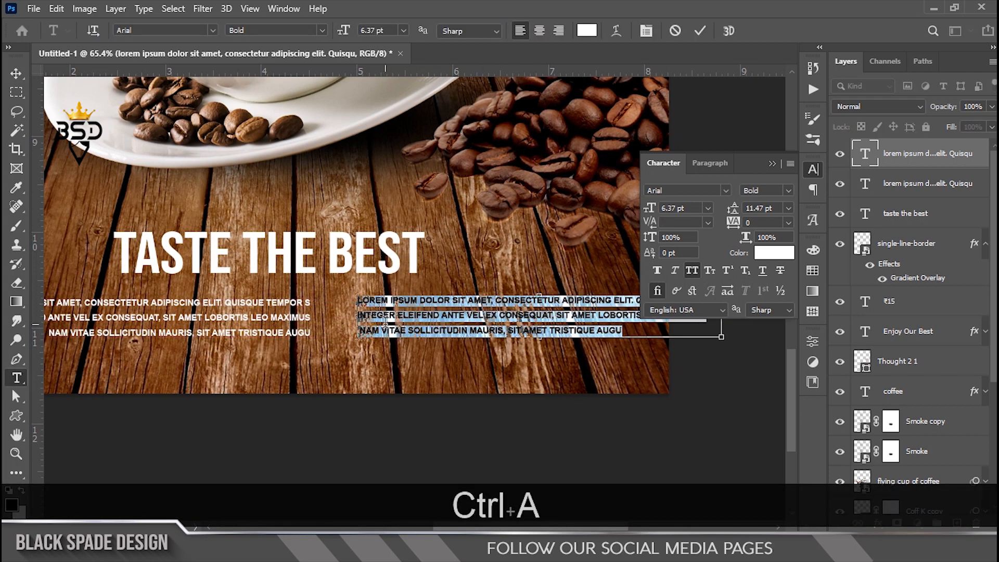
pyautogui.write('DE')
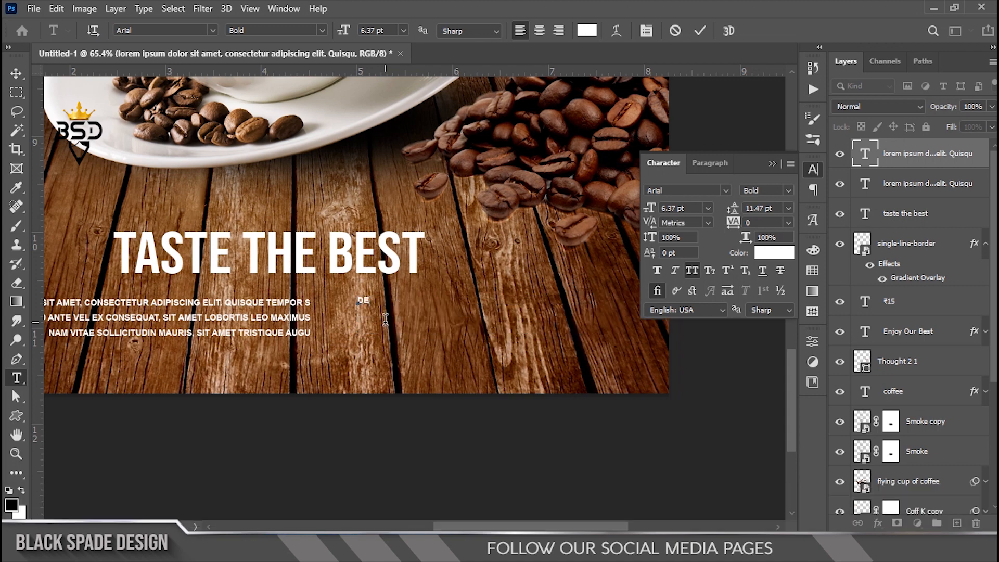
pyautogui.write('LIVERY')
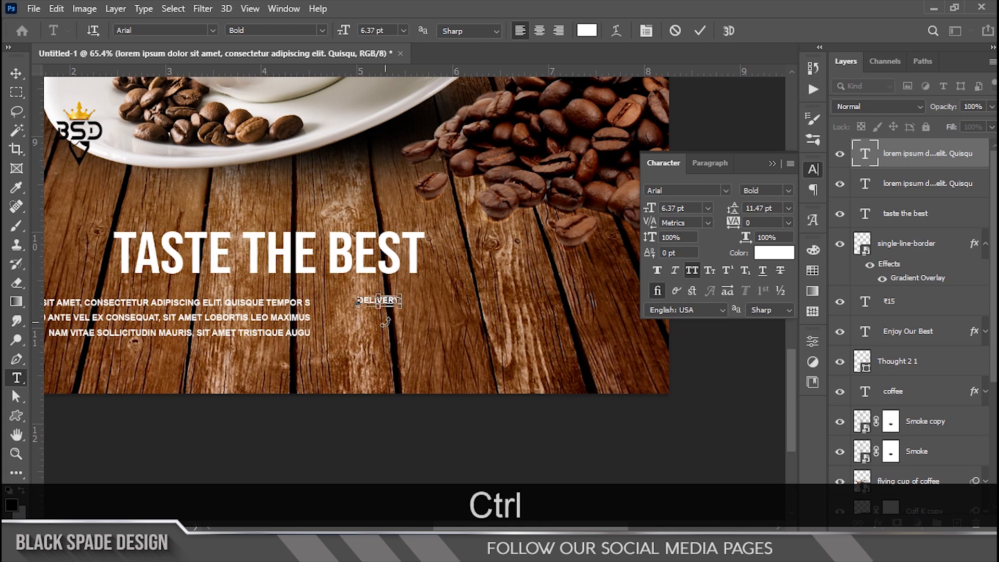
pyautogui.hotkey('ctrl', 'a')
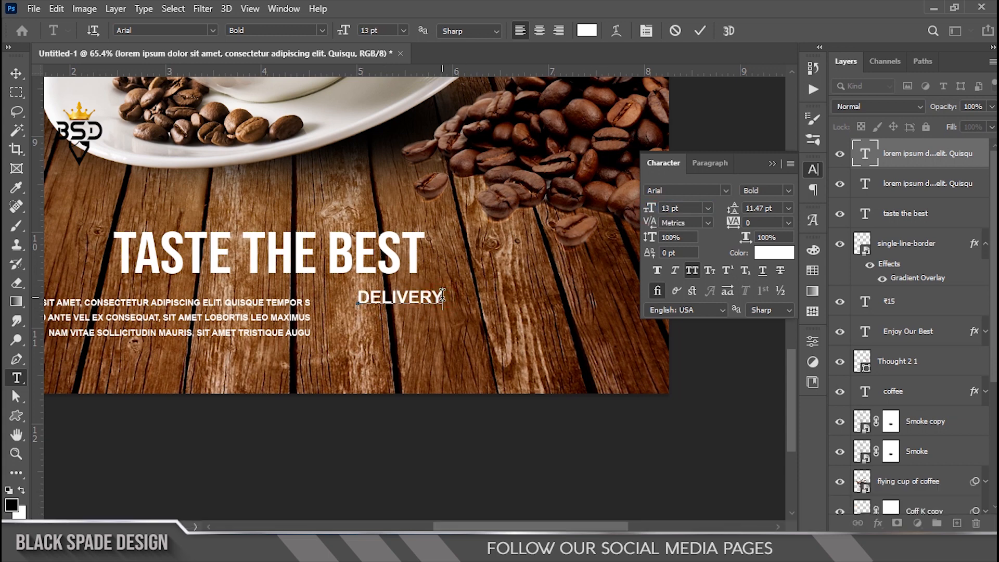
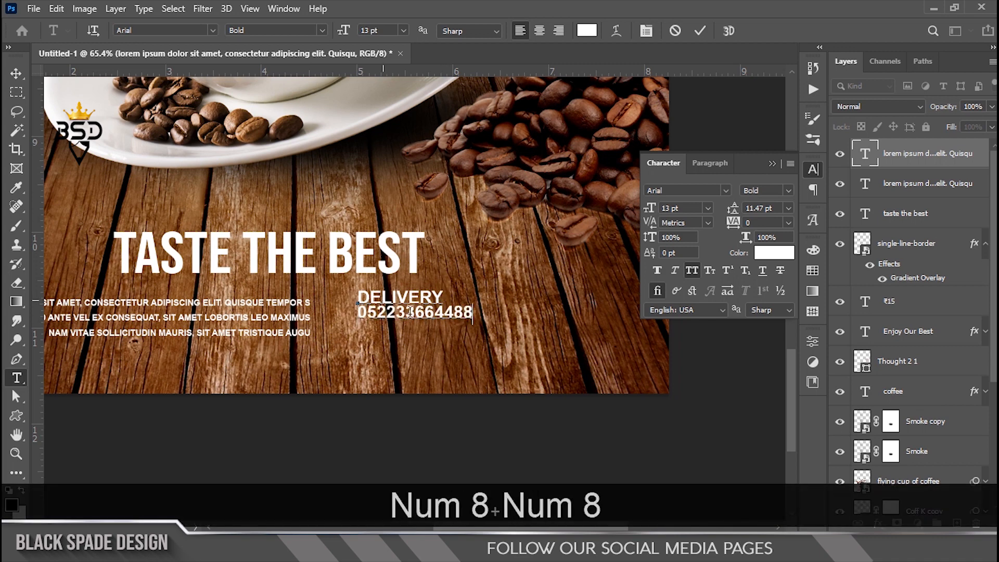
# Step: Enlarge the number line to 20 pt and set automatic line spacing
pyautogui.scroll(2, 417, 317)
pyautogui.moveTo(325, 314); pyautogui.dragTo(520, 312)
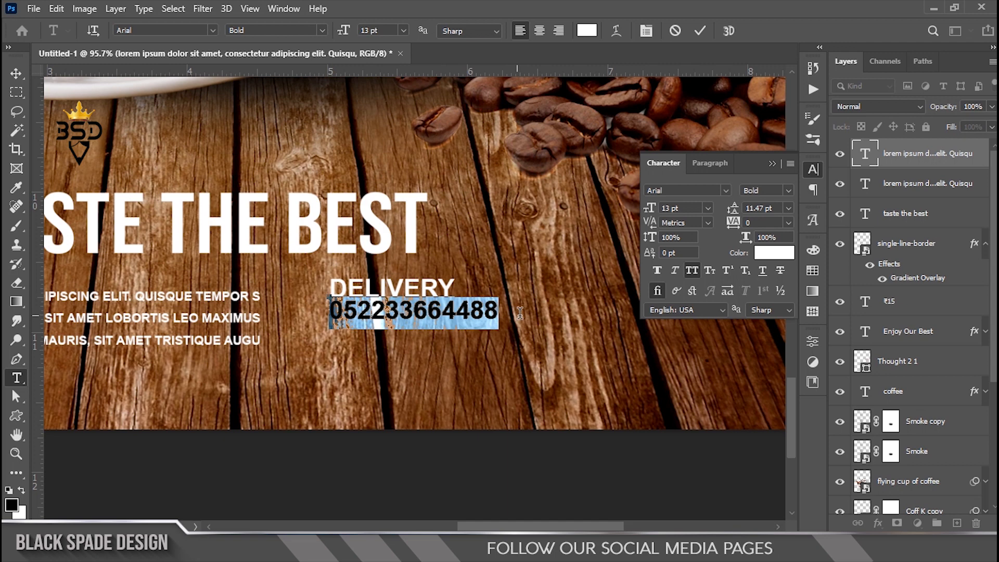
pyautogui.moveTo(653, 213); pyautogui.dragTo(659, 213)
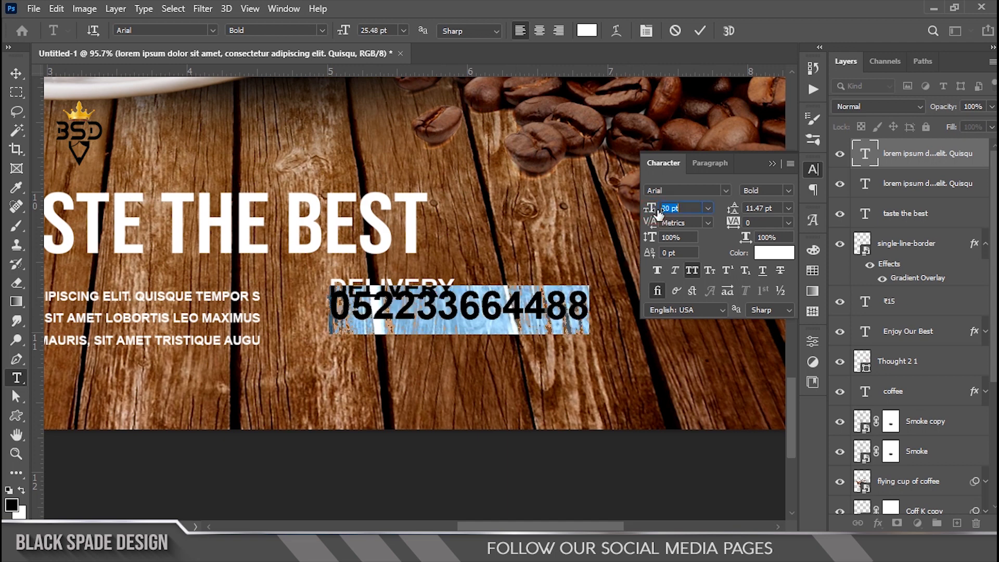
pyautogui.hotkey('ctrl', 'a')
pyautogui.click(789, 208)
pyautogui.click(768, 217)
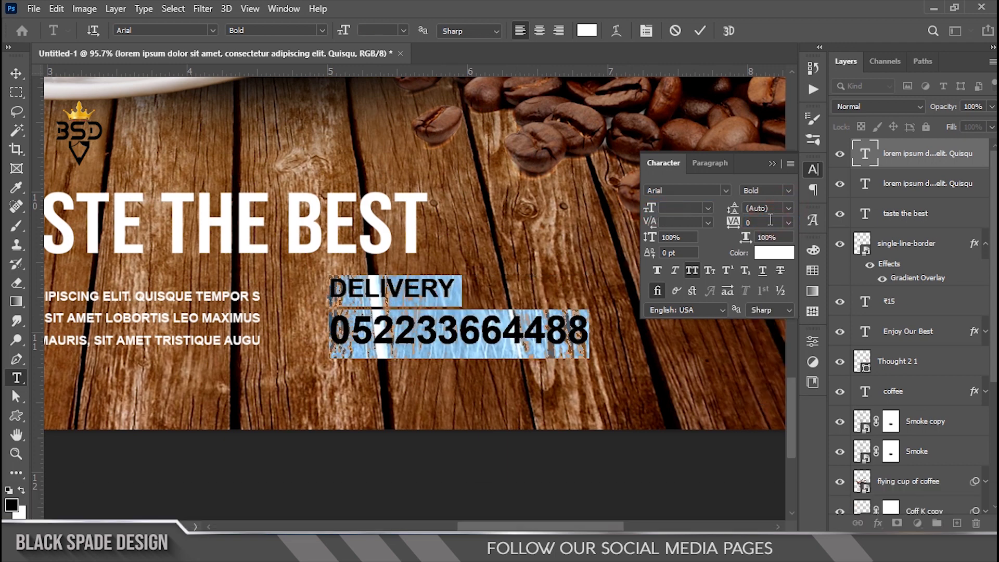
pyautogui.click(700, 31)
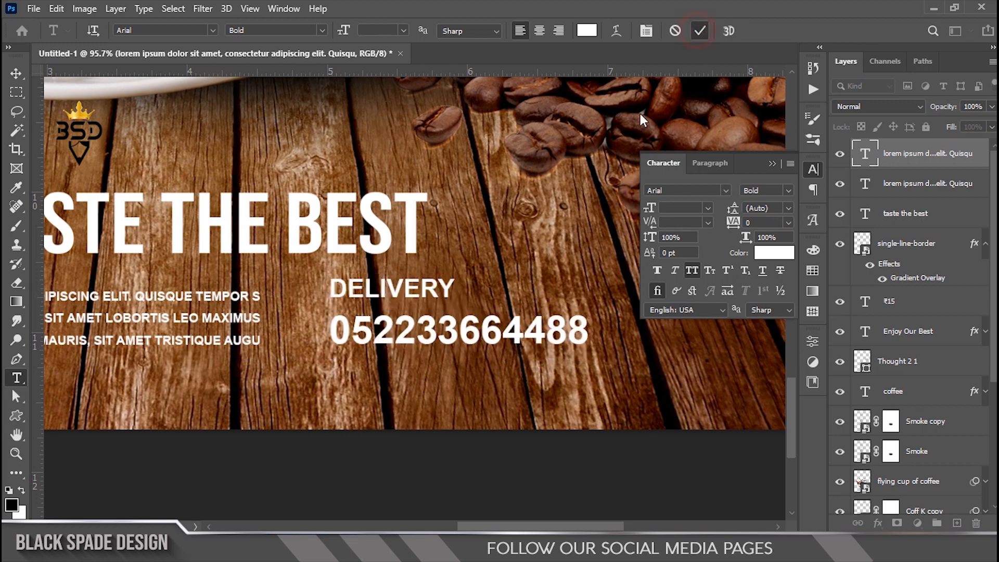
# Step: Move the delivery text slightly lower-left and scale it to about 89%
pyautogui.press('v')
pyautogui.moveTo(426, 289); pyautogui.dragTo(423, 292)
pyautogui.press('ctrl')
pyautogui.hotkey('ctrl', 't')
pyautogui.moveTo(602, 279); pyautogui.dragTo(572, 276)
pyautogui.press('Return')
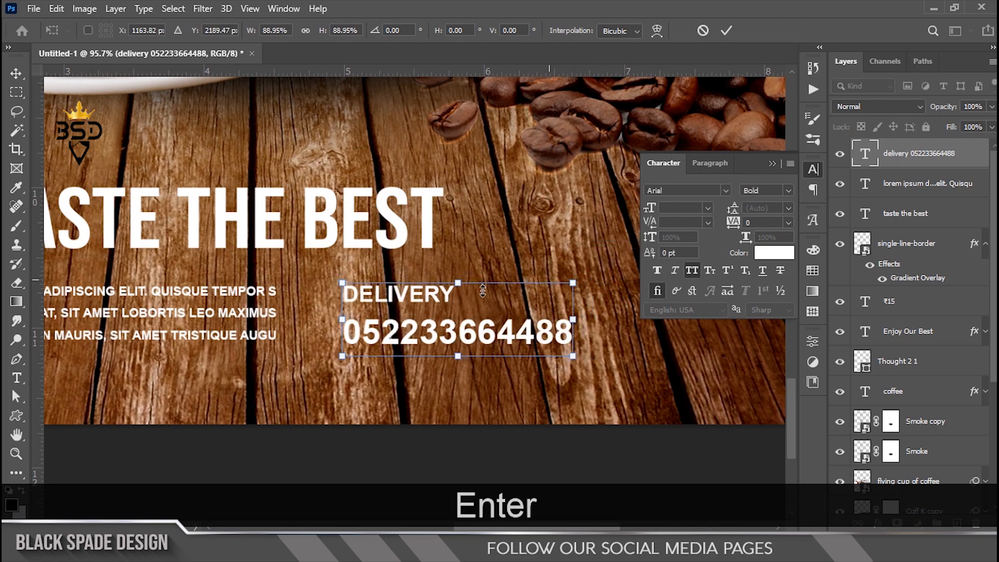
pyautogui.scroll(-5, 442, 322)
pyautogui.press('space')
pyautogui.scroll(1, 419, 327)
pyautogui.click(16, 416)
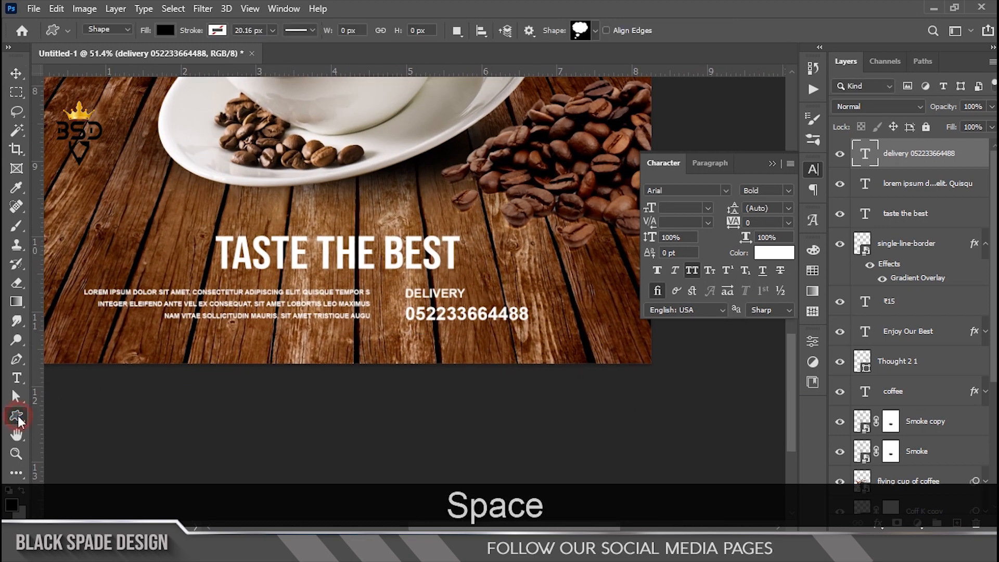
# Step: Draw a thin white vertical bar beside the delivery text and nudge it slightly right
pyautogui.scroll(5, 376, 310)
pyautogui.moveTo(388, 259); pyautogui.dragTo(411, 330)
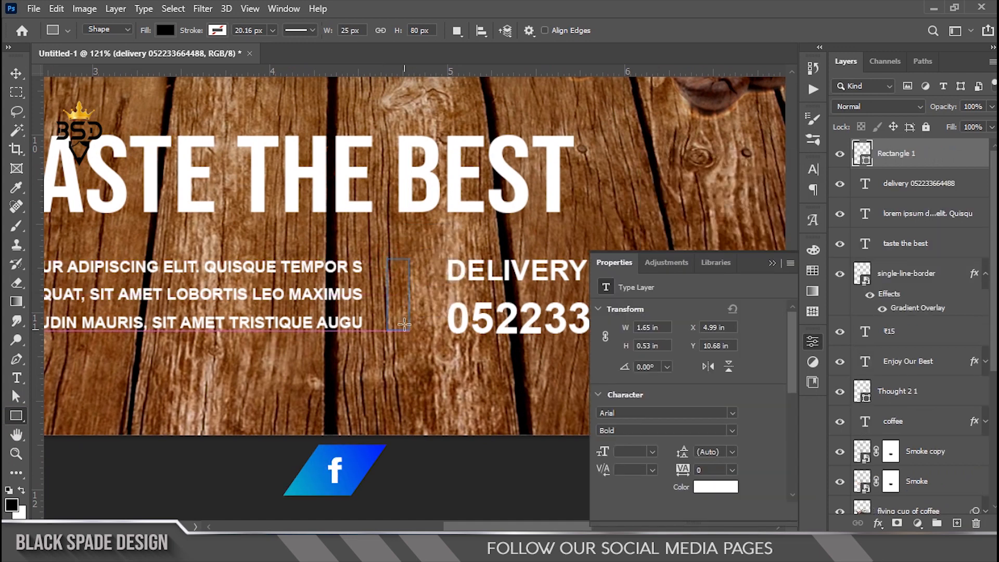
pyautogui.scroll(2, 408, 328)
pyautogui.click(642, 416)
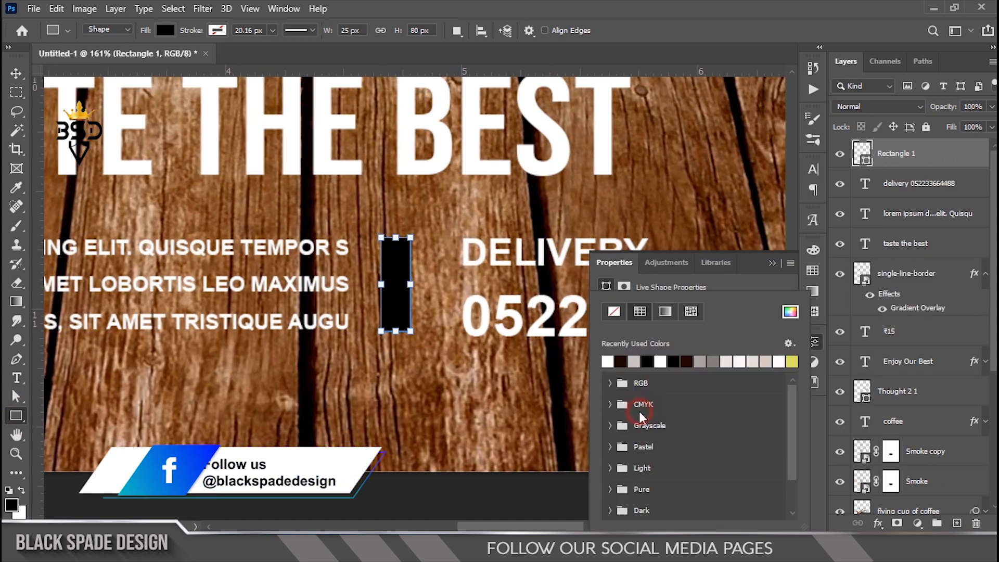
pyautogui.click(620, 362)
pyautogui.press('v')
pyautogui.moveTo(402, 290); pyautogui.dragTo(411, 293)
# Step: Select the bar with both text layers and shift them about 42 px right
pyautogui.scroll(-5, 468, 305)
pyautogui.scroll(-5, 470, 306)
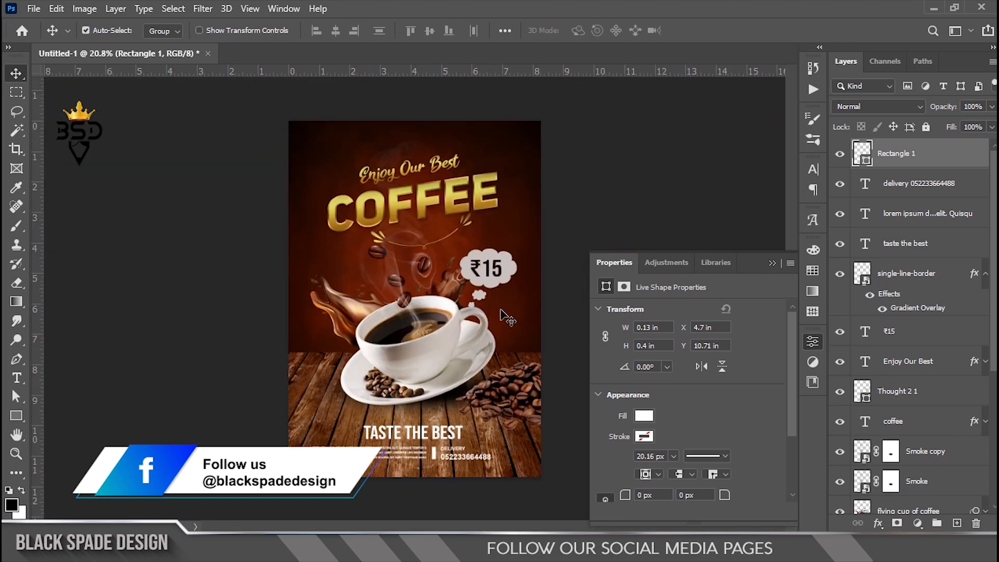
pyautogui.scroll(2, 467, 461)
pyautogui.moveTo(467, 462); pyautogui.dragTo(472, 272)
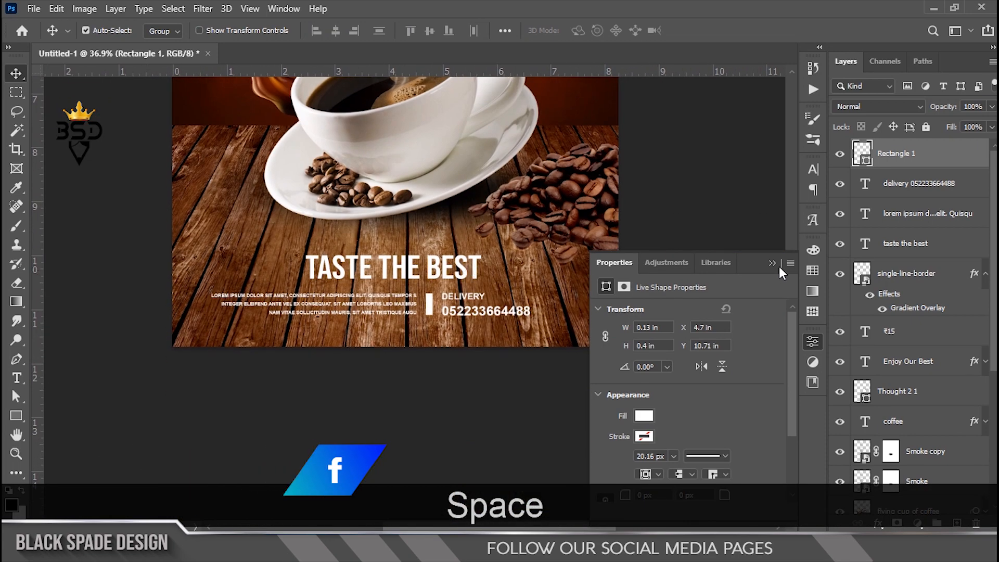
pyautogui.click(773, 264)
pyautogui.scroll(1, 503, 314)
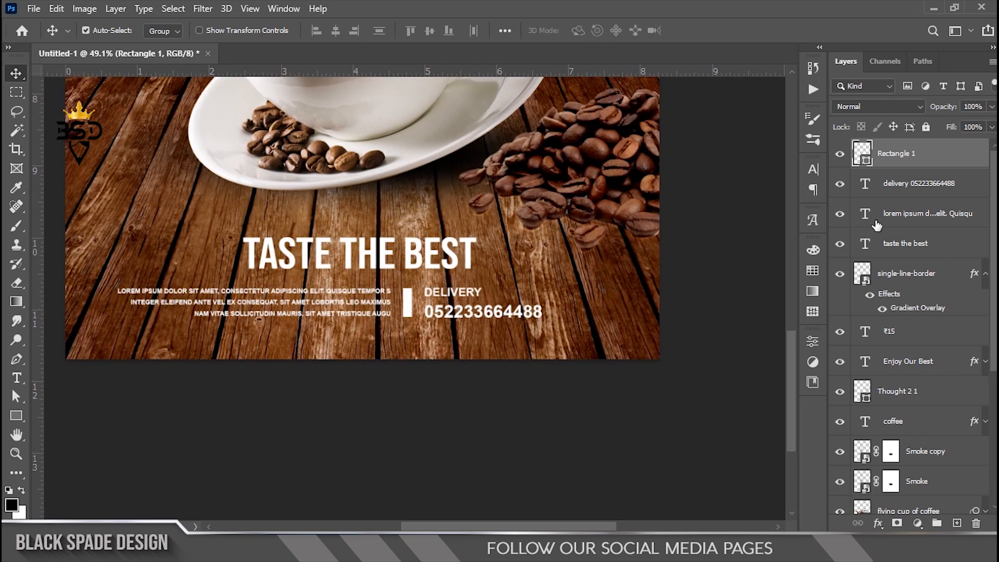
pyautogui.keyDown('shift'); pyautogui.click(902, 214); pyautogui.keyUp('shift')
pyautogui.hotkey('ctrl', 't')
pyautogui.moveTo(492, 302); pyautogui.dragTo(581, 285)
pyautogui.press('Return')
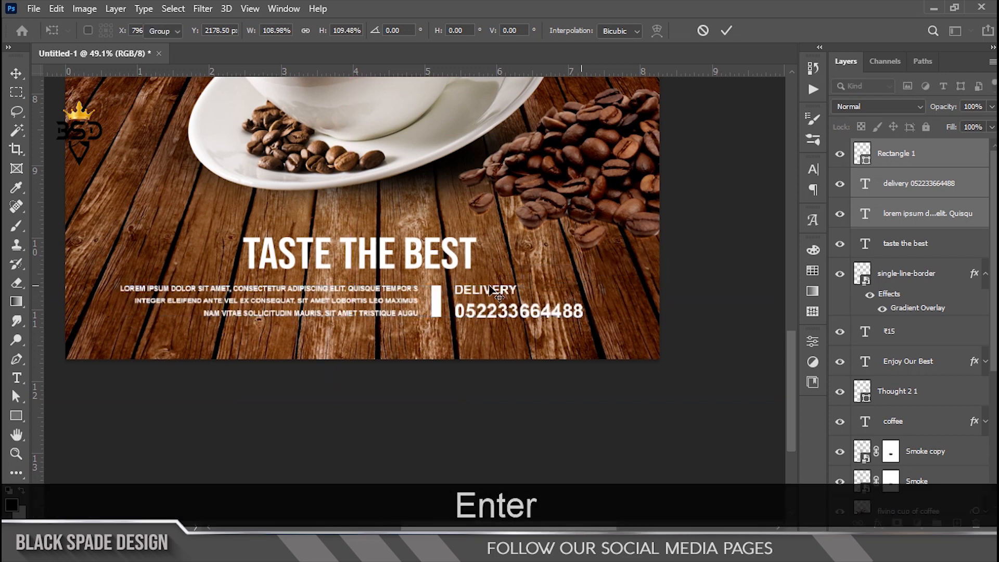
pyautogui.scroll(-5, 914, 391)
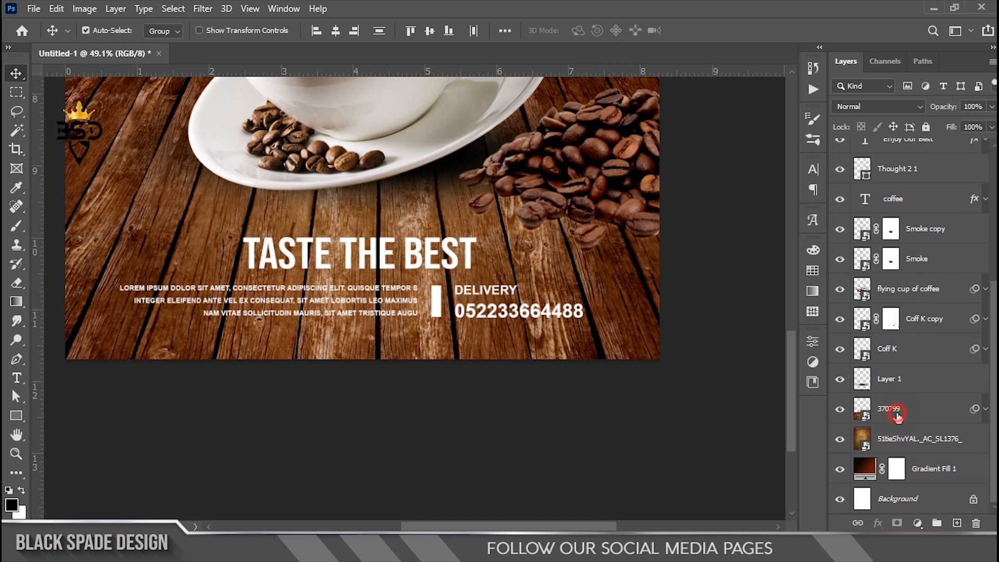
# Step: Add a Curves adjustment above layer 370799 and clip it to the wood layer
pyautogui.click(897, 415)
pyautogui.scroll(-5, 479, 359)
pyautogui.scroll(4, 459, 353)
pyautogui.press('space')
pyautogui.click(921, 523)
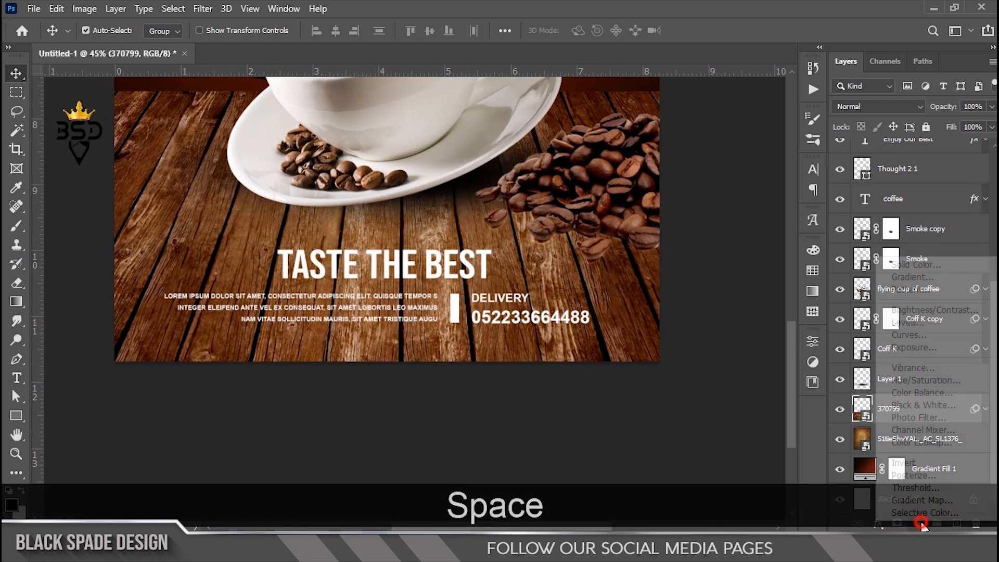
pyautogui.click(922, 345)
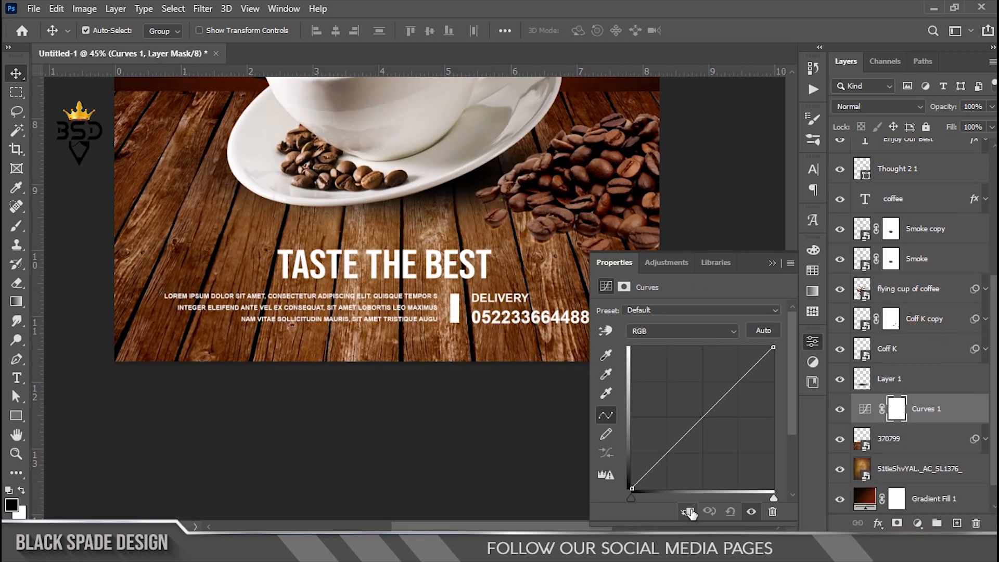
pyautogui.click(689, 512)
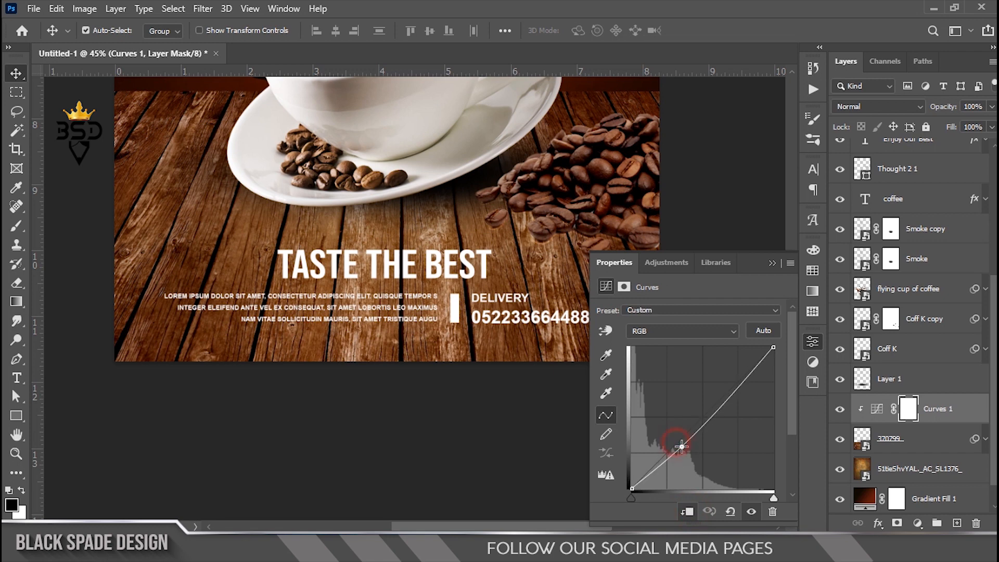
# Step: Pull the curve down to darken the wood, then invert the Curves 1 mask
pyautogui.moveTo(687, 450); pyautogui.dragTo(688, 452)
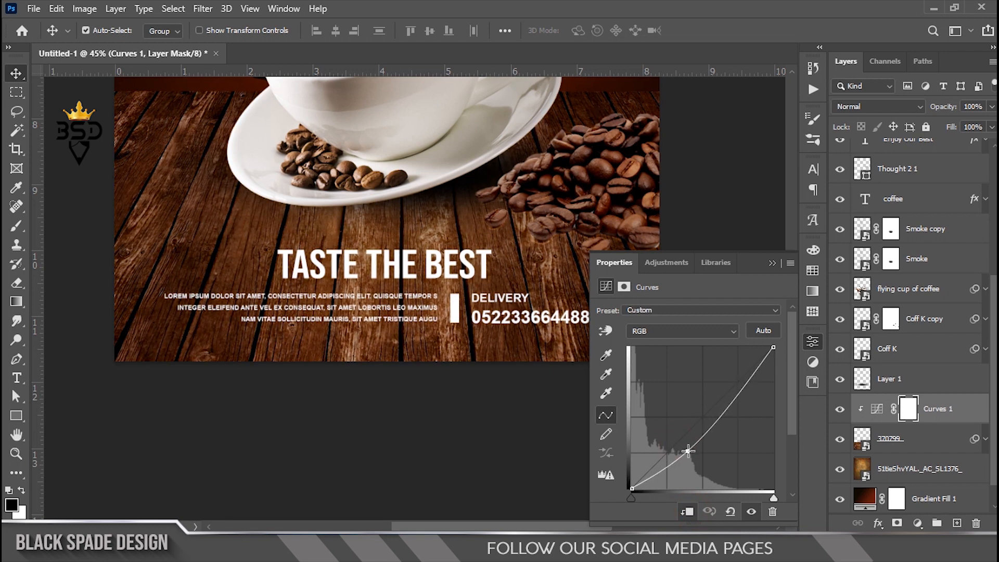
pyautogui.scroll(-3, 446, 412)
pyautogui.click(772, 261)
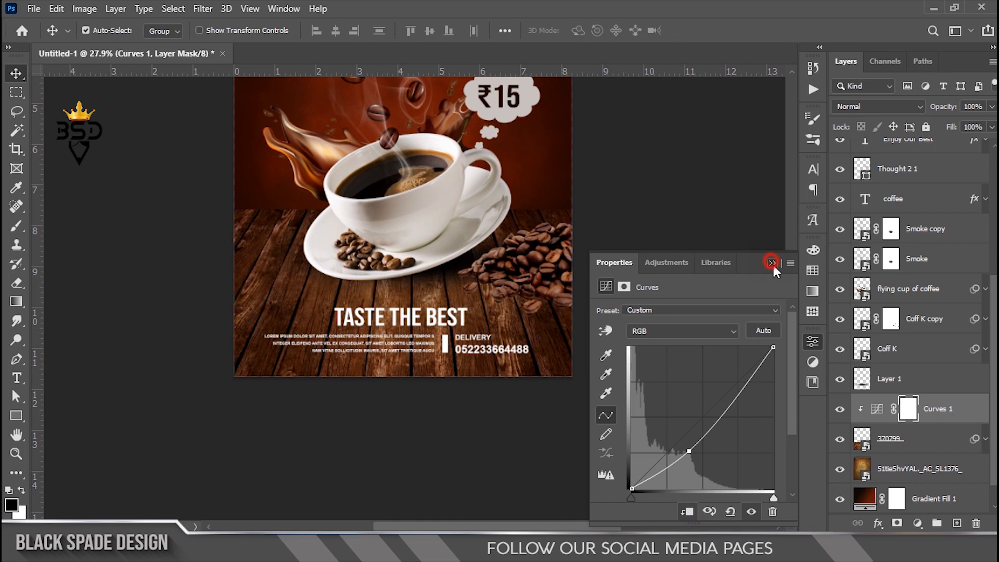
pyautogui.click(908, 411)
pyautogui.hotkey('ctrl', 'i')
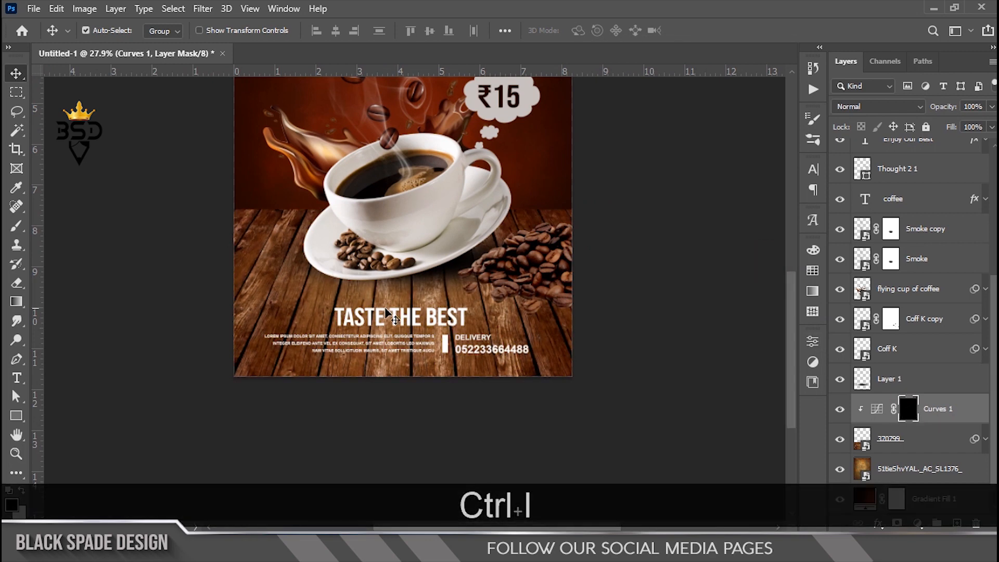
# Step: Paint white on the mask with a 900 px brush along the poster's bottom edge
pyautogui.scroll(2, 364, 301)
pyautogui.press('b')
pyautogui.moveTo(433, 333); pyautogui.dragTo(433, 250)
pyautogui.press(']')
pyautogui.press(']')
pyautogui.press(']')
pyautogui.press(']')
pyautogui.press(']')
pyautogui.press(']')
pyautogui.press(']')
pyautogui.press(']')
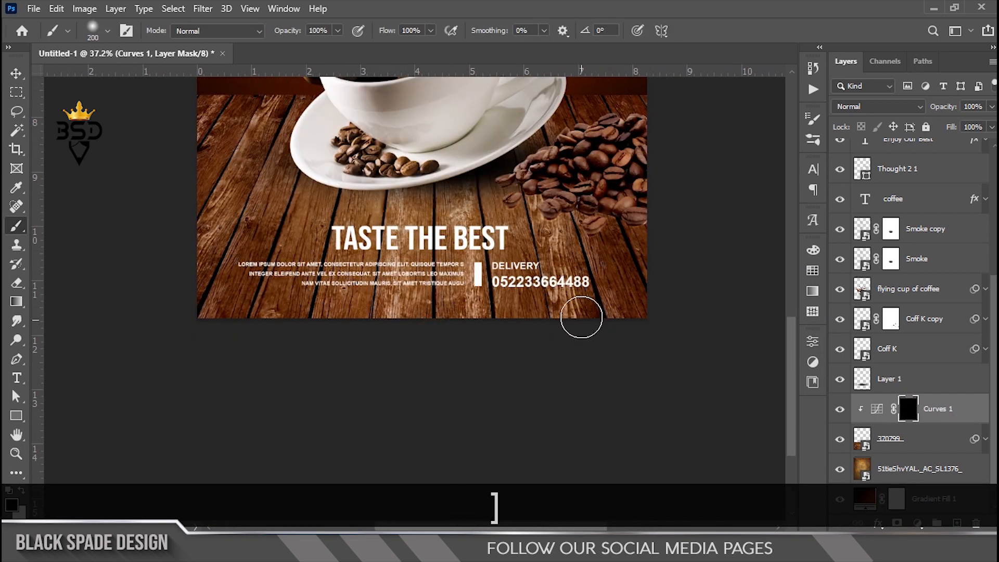
pyautogui.press('x')
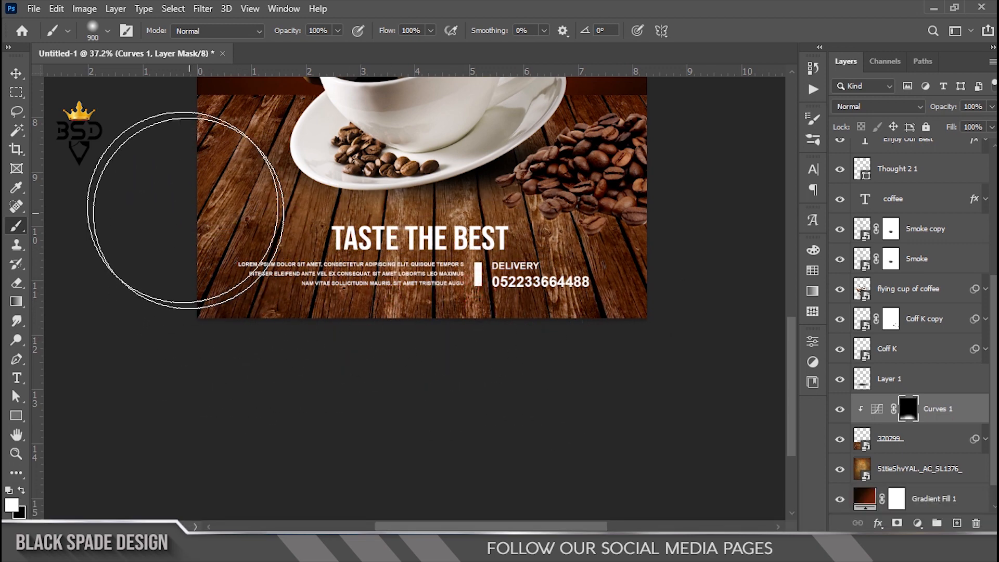
pyautogui.click(625, 246)
pyautogui.click(486, 356)
pyautogui.click(242, 380)
pyautogui.hotkey('ctrl', '0')
pyautogui.scroll(-4, 383, 356)
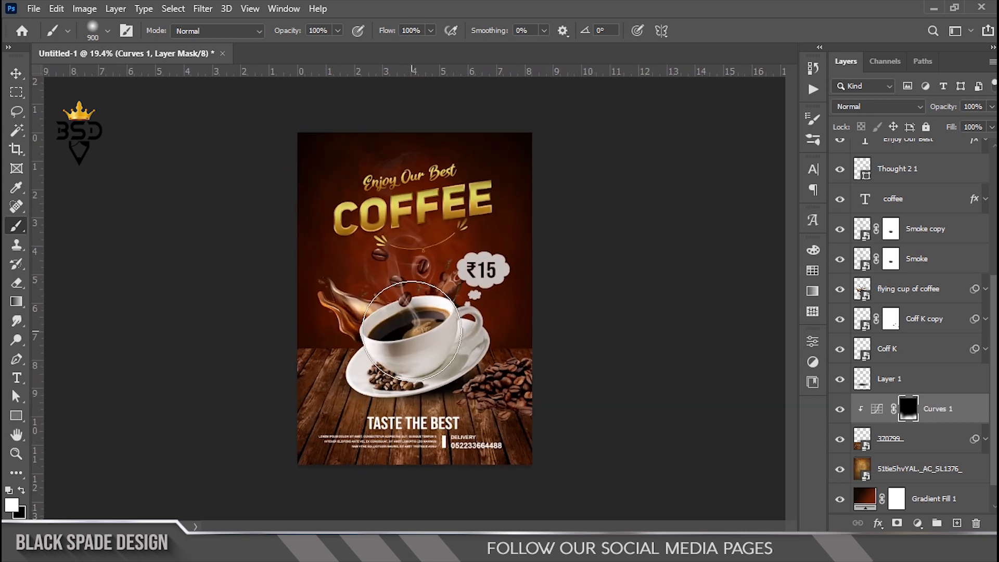
pyautogui.press('v')
pyautogui.scroll(1, 521, 325)
pyautogui.scroll(5, 949, 247)
# Step: Add a new layer above Rectangle 1, fill it white, and set Fill to 0%
pyautogui.click(939, 158)
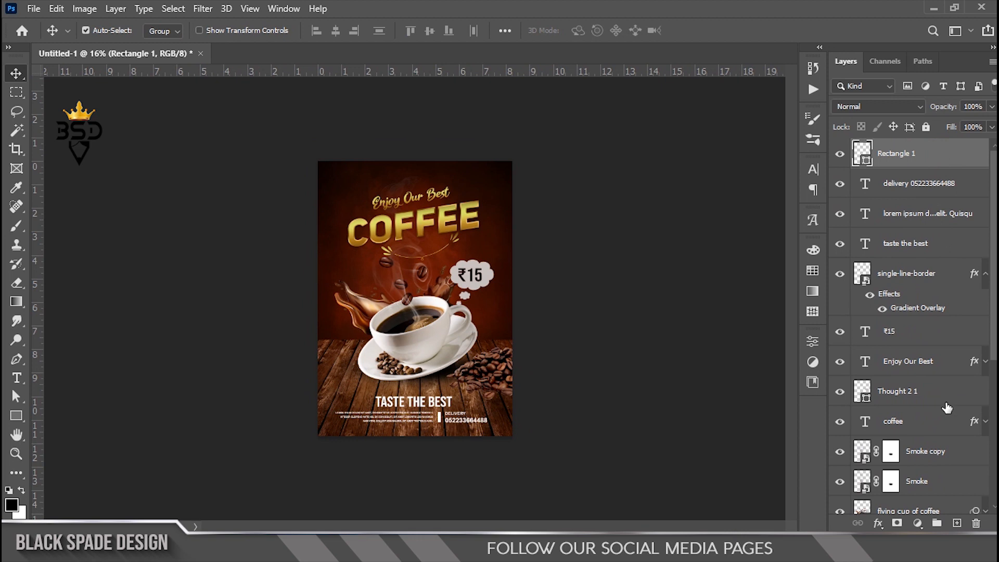
pyautogui.click(960, 522)
pyautogui.hotkey('ctrl', 'BackSpace')
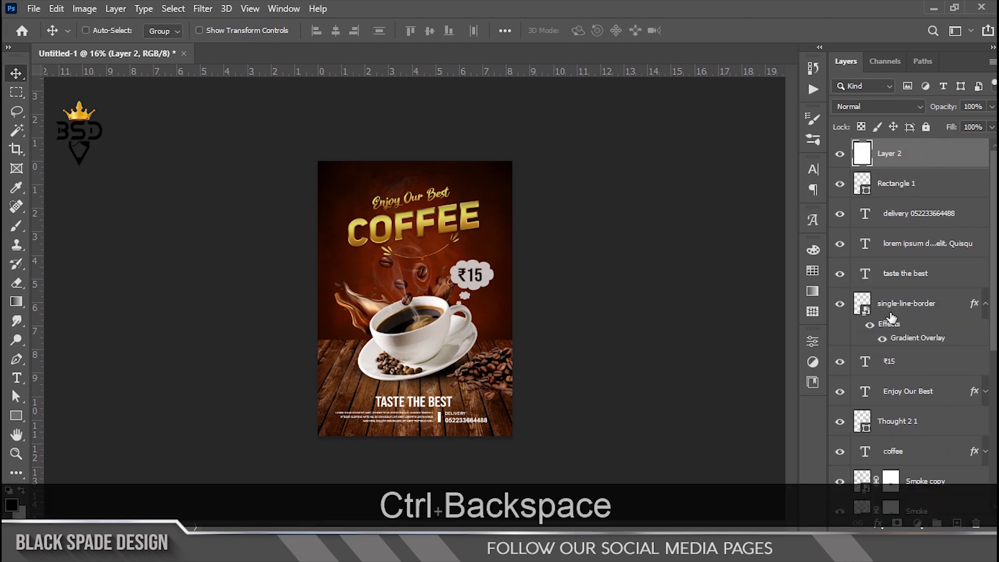
pyautogui.scroll(1, 416, 311)
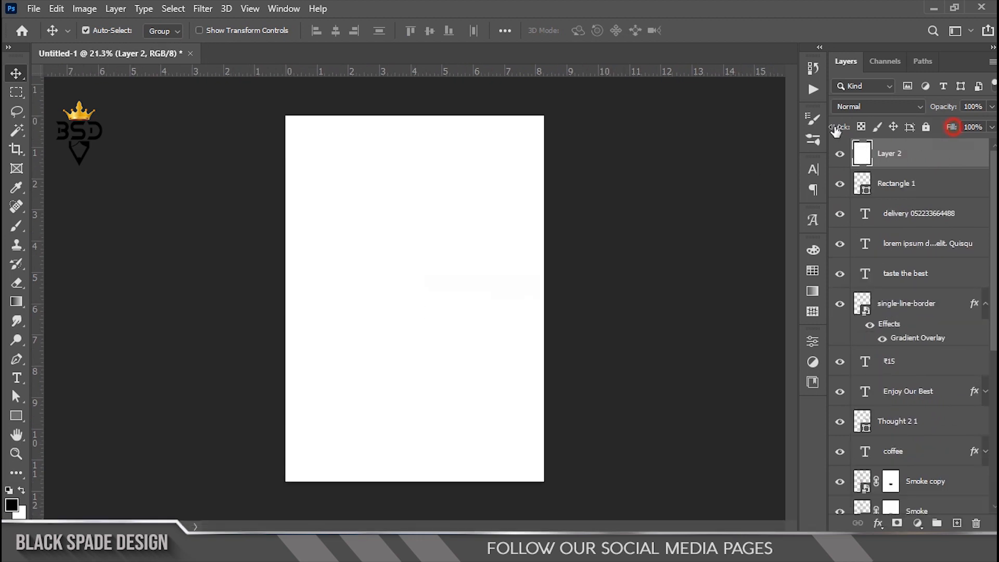
pyautogui.hotkey('shift', '0')
# Step: Give Layer 2 a 55 px gold gradient inside Stroke framing the whole poster
pyautogui.click(878, 523)
pyautogui.click(905, 420)
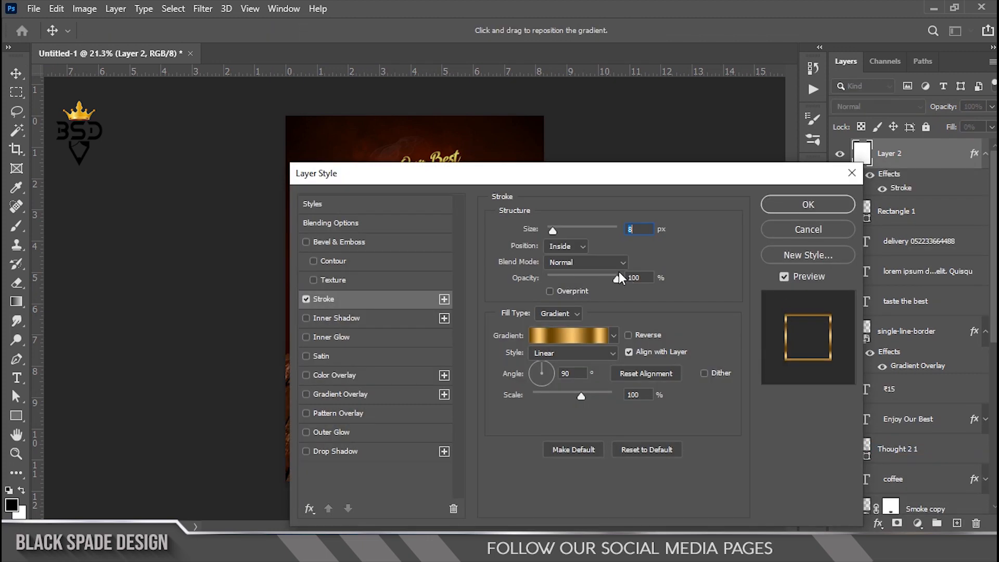
pyautogui.moveTo(394, 174); pyautogui.dragTo(524, 180)
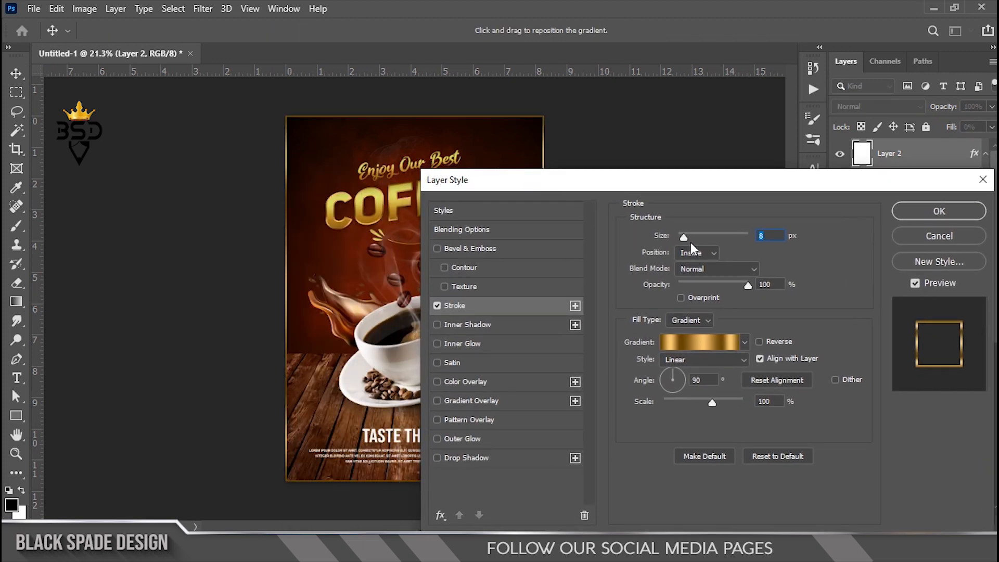
pyautogui.moveTo(689, 236); pyautogui.dragTo(695, 236)
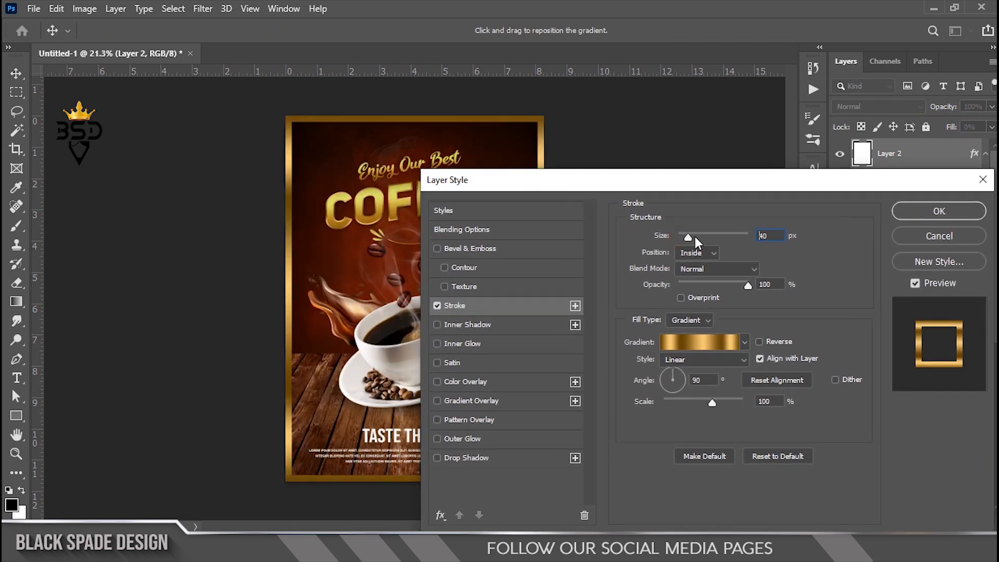
pyautogui.doubleClick(775, 233)
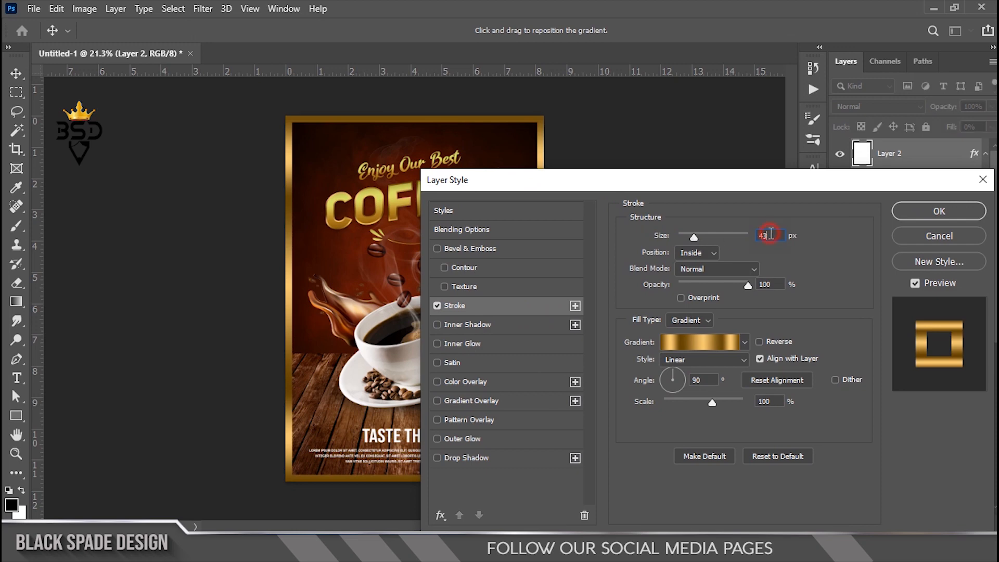
pyautogui.write('55')
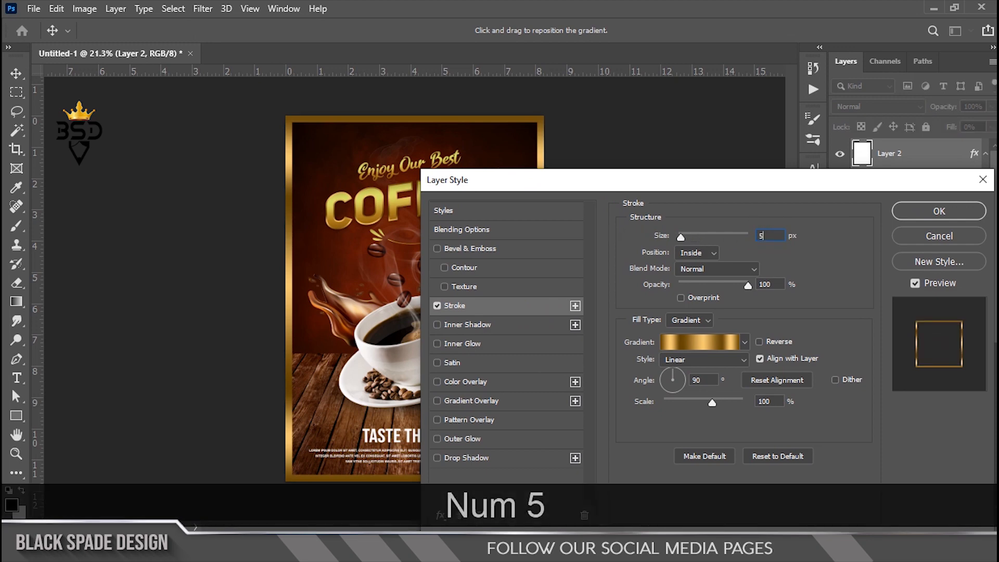
pyautogui.click(896, 215)
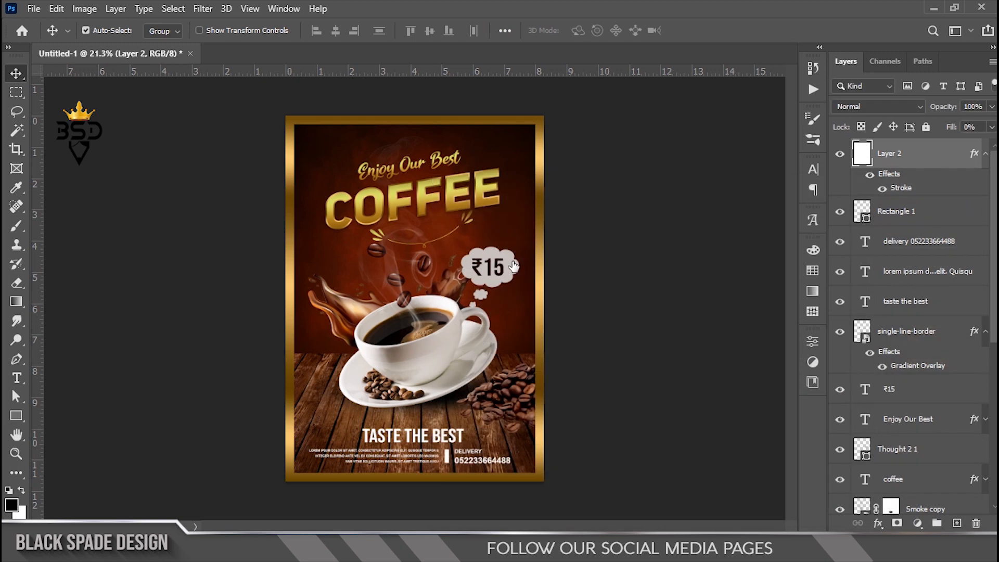
pyautogui.scroll(-2, 392, 287)
pyautogui.scroll(3, 403, 291)
pyautogui.press('z')
pyautogui.rightClick(426, 280)
pyautogui.click(450, 289)
pyautogui.press('v')
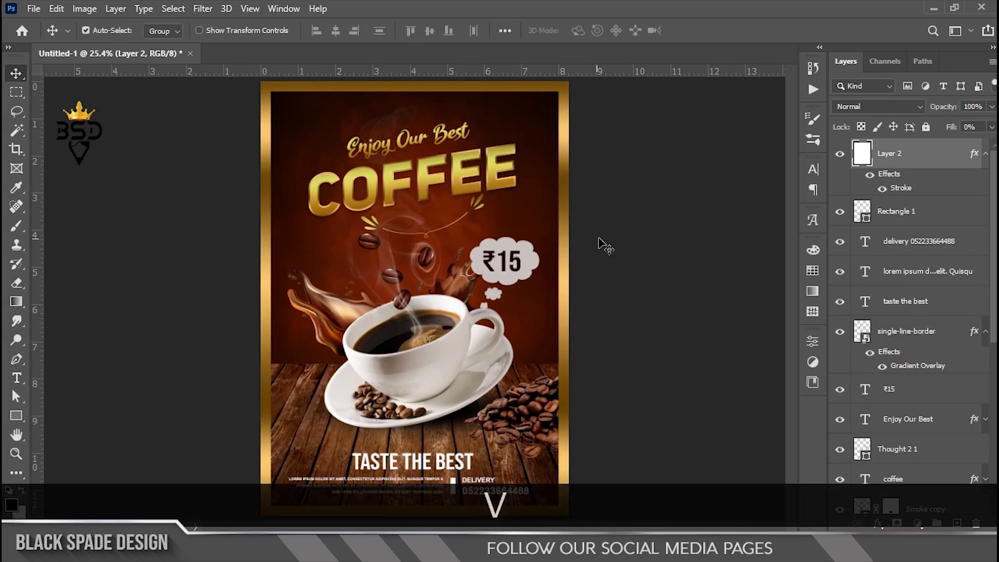